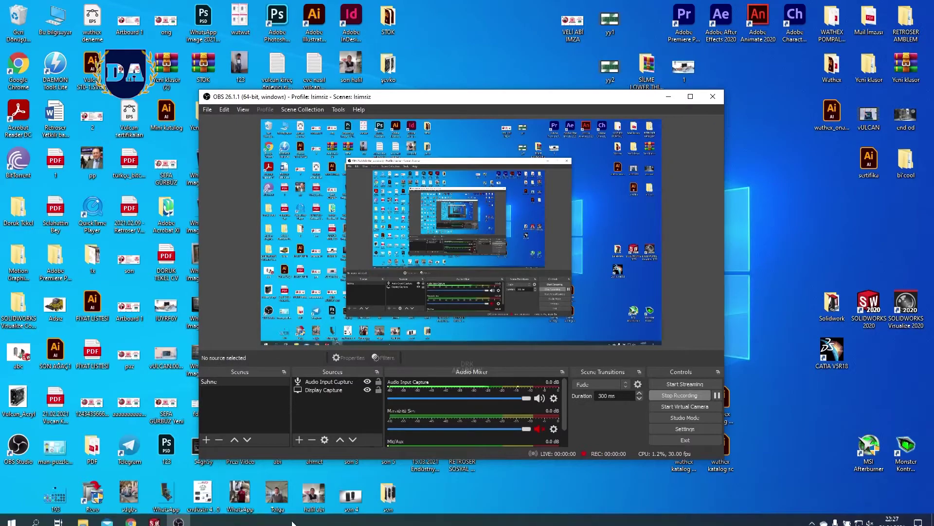
# Switch to the SOLIDWORKS window showing the blank Part1 document
pyautogui.click(165, 517)
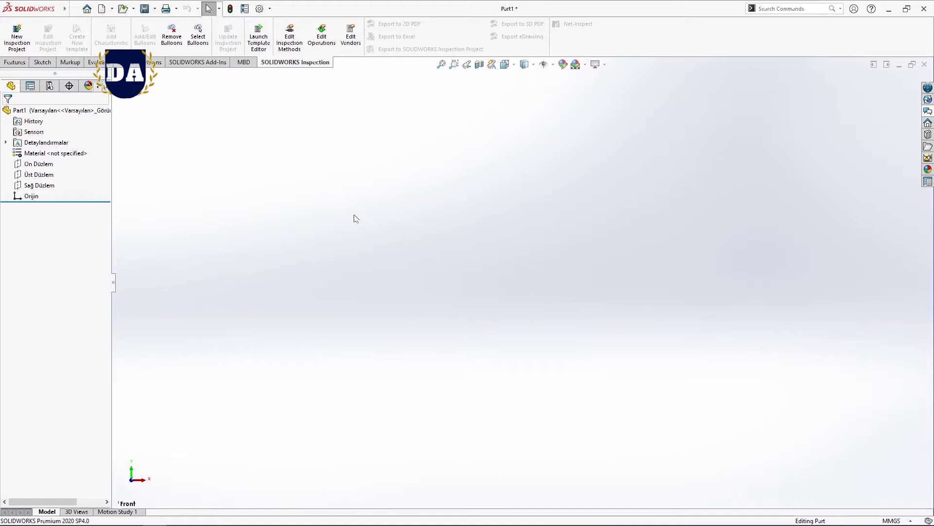
# Draw a center rectangle above the origin on the front plane (On Düzlem)
pyautogui.click(55, 164)
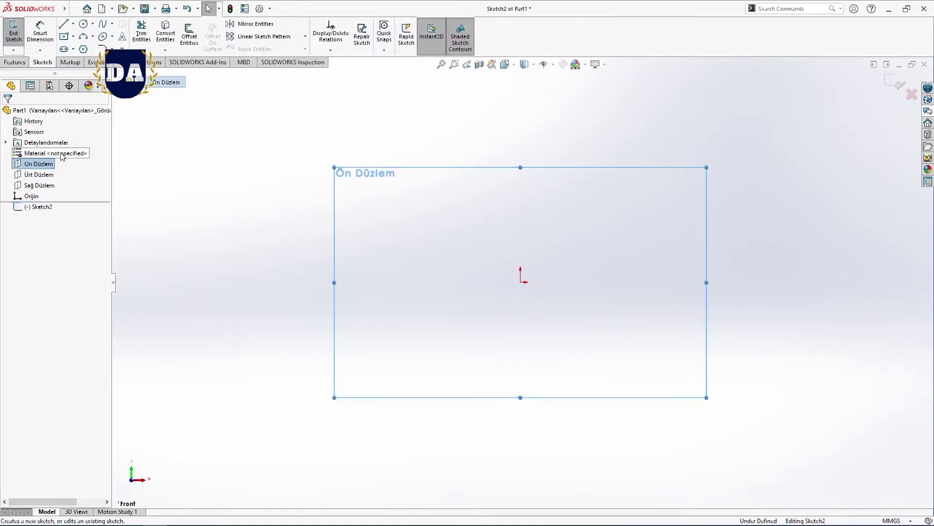
pyautogui.moveTo(225, 139); pyautogui.dragTo(225, 195, button='right')
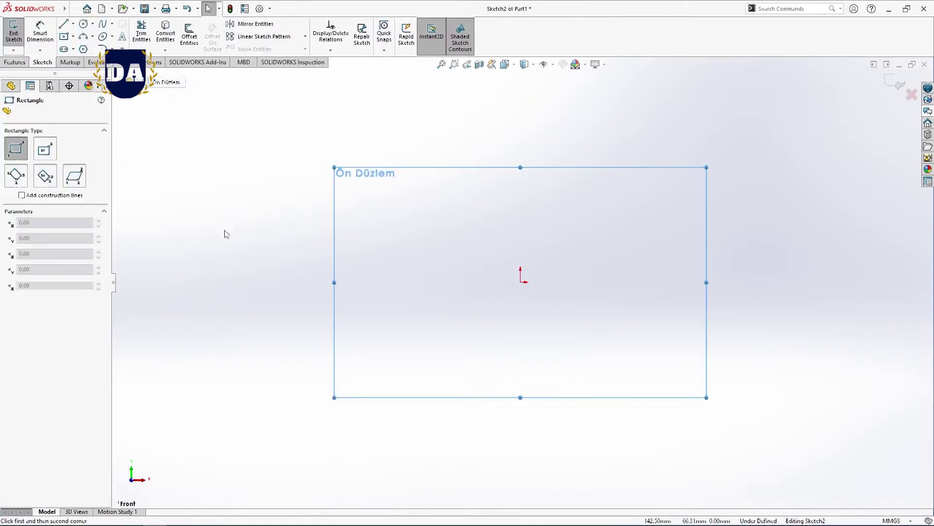
pyautogui.click(520, 203)
pyautogui.click(597, 223)
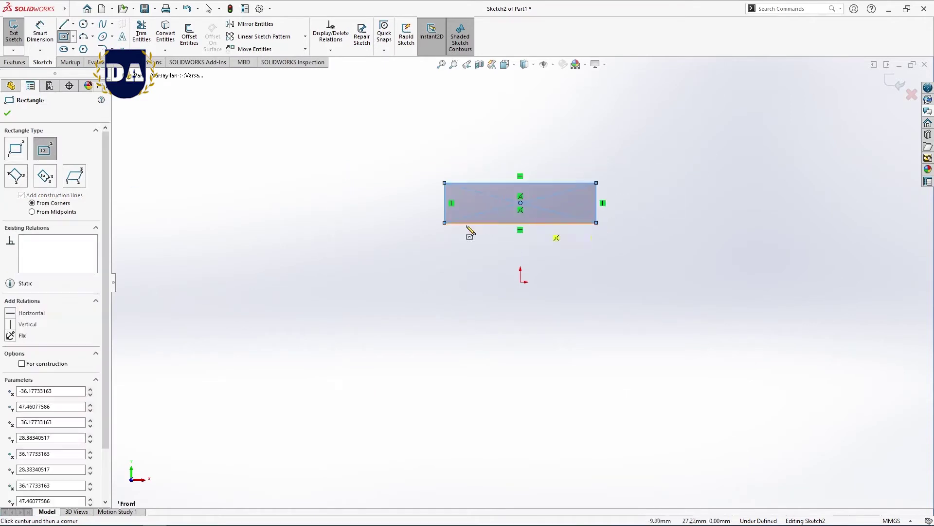
pyautogui.moveTo(469, 234); pyautogui.dragTo(382, 176, button='right')
# Dimension the rectangle's top edge to 288 mm and right edge to 90 mm
pyautogui.click(512, 184)
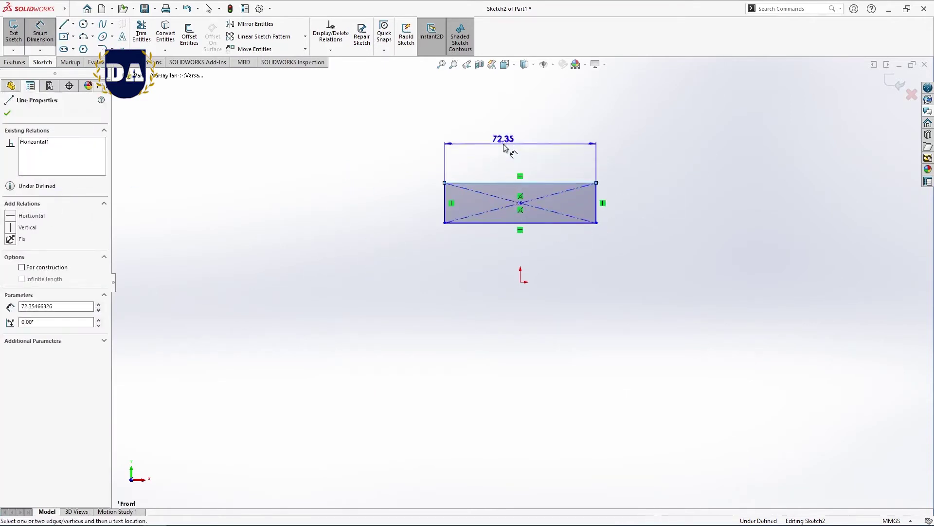
pyautogui.click(504, 143)
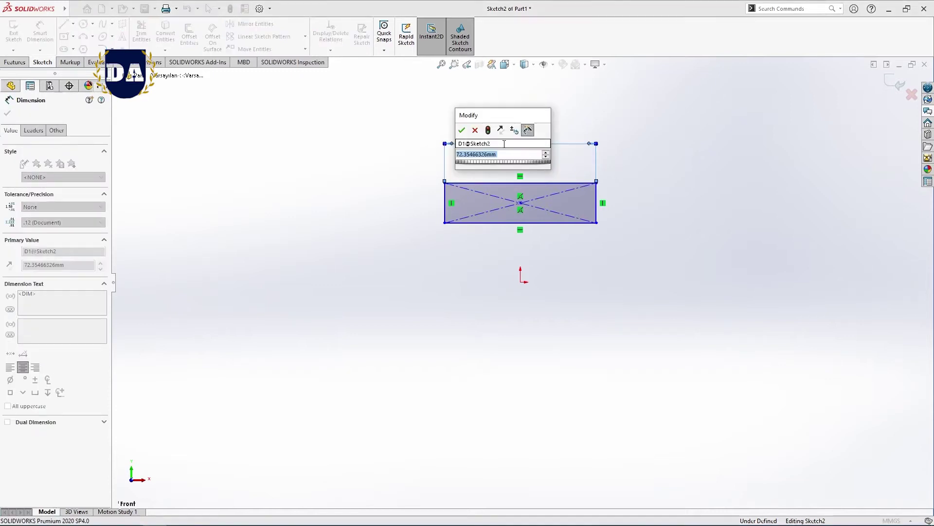
pyautogui.write('288')
pyautogui.press('Return')
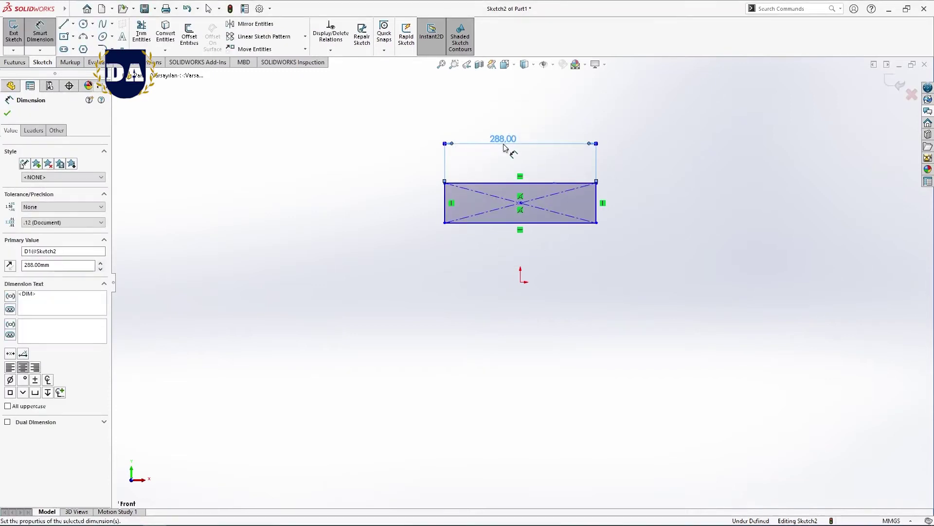
pyautogui.click(596, 207)
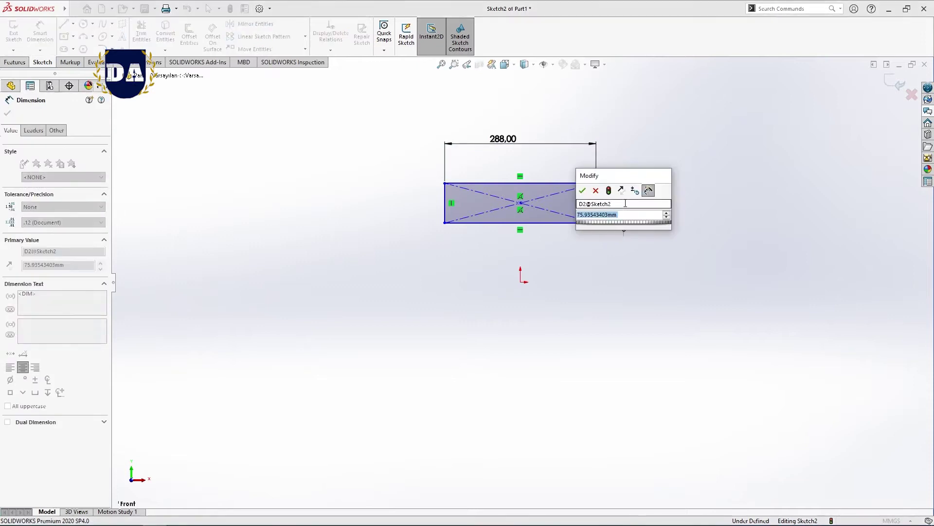
pyautogui.write('90')
pyautogui.press('Return')
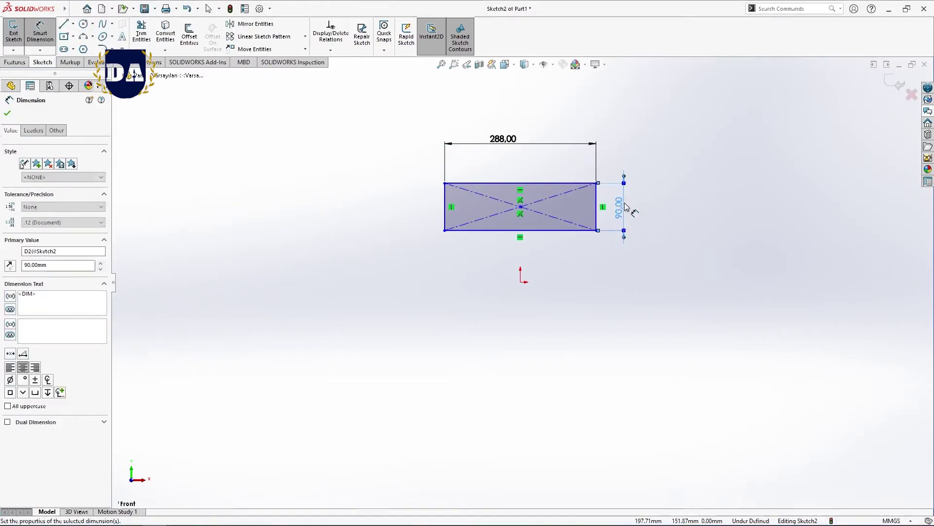
pyautogui.click(520, 207)
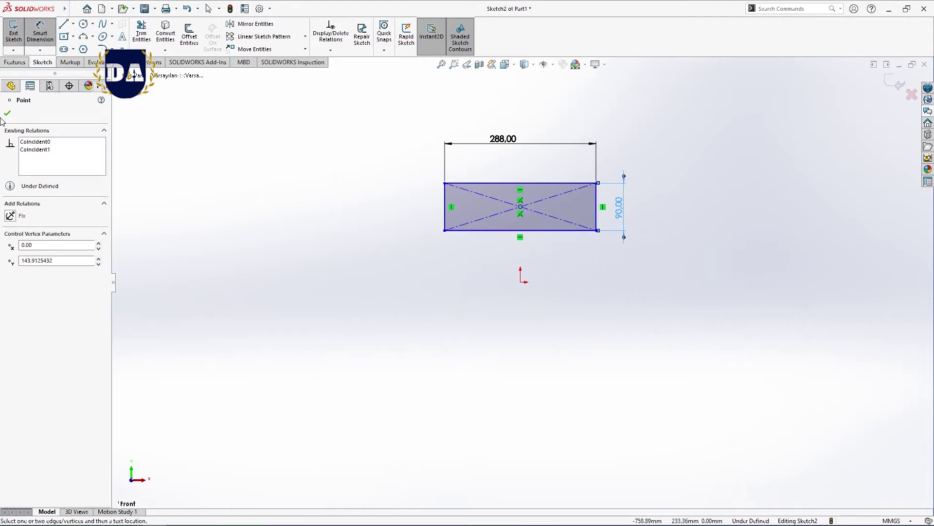
# Dimension the rectangle's bottom edge 240 mm above the origin
pyautogui.rightClick(300, 165)
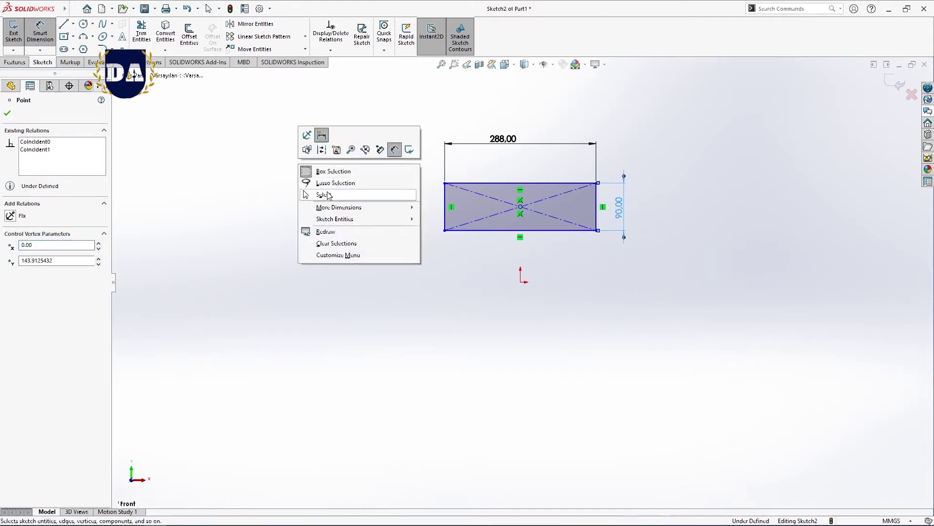
pyautogui.click(323, 195)
pyautogui.moveTo(309, 211); pyautogui.dragTo(345, 179, button='right')
pyautogui.click(539, 236)
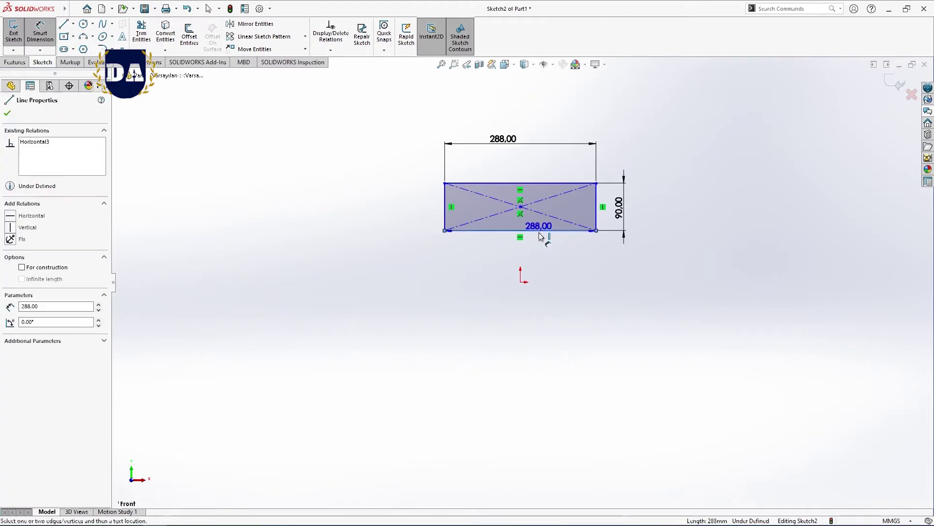
pyautogui.click(523, 282)
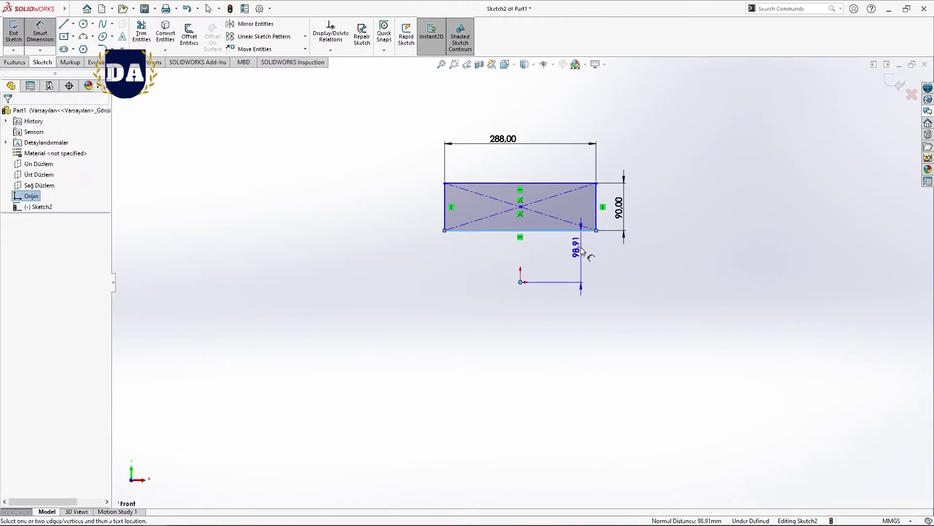
pyautogui.click(667, 258)
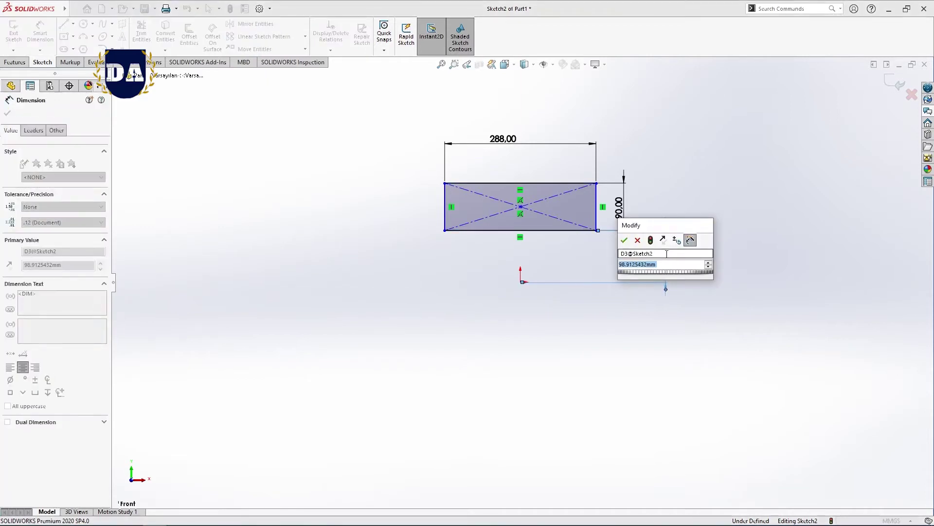
pyautogui.write('240')
pyautogui.press('Return')
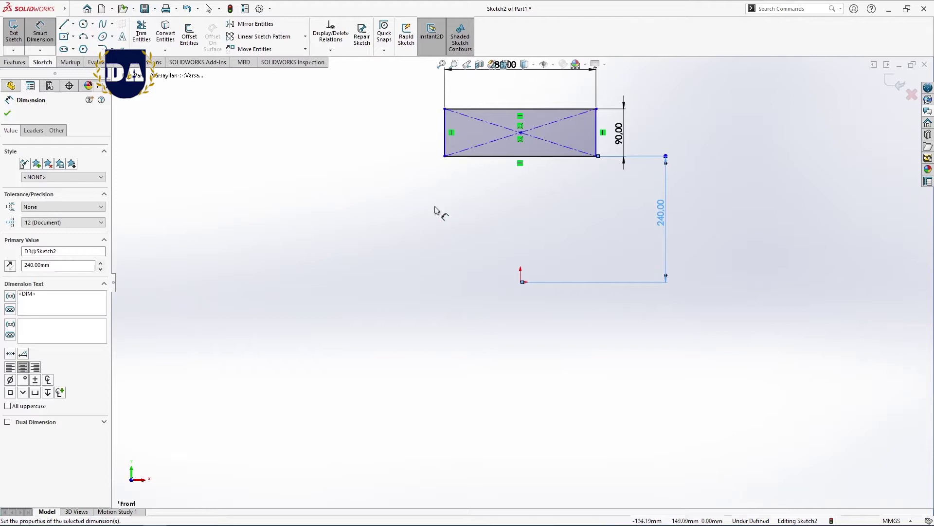
# Make the rectangle's centre point vertical with the origin
pyautogui.rightClick(422, 214)
pyautogui.click(471, 251)
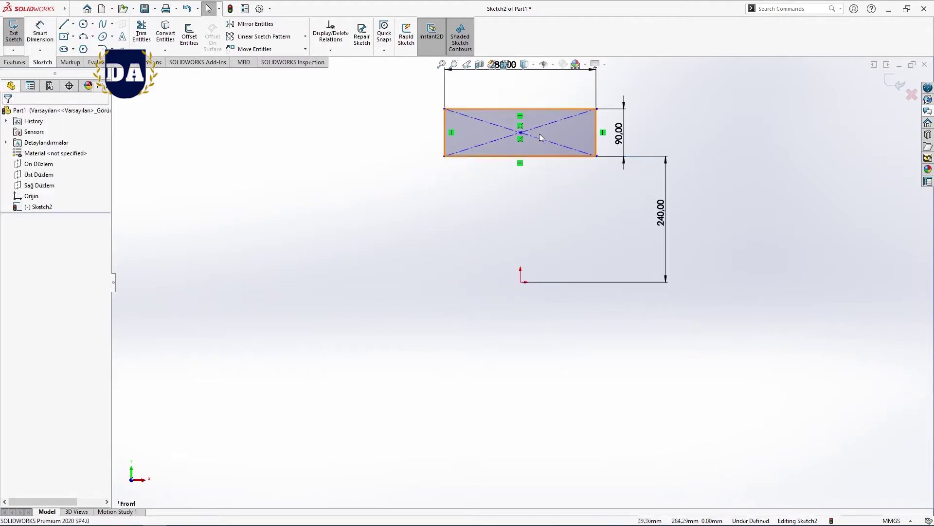
pyautogui.click(521, 134)
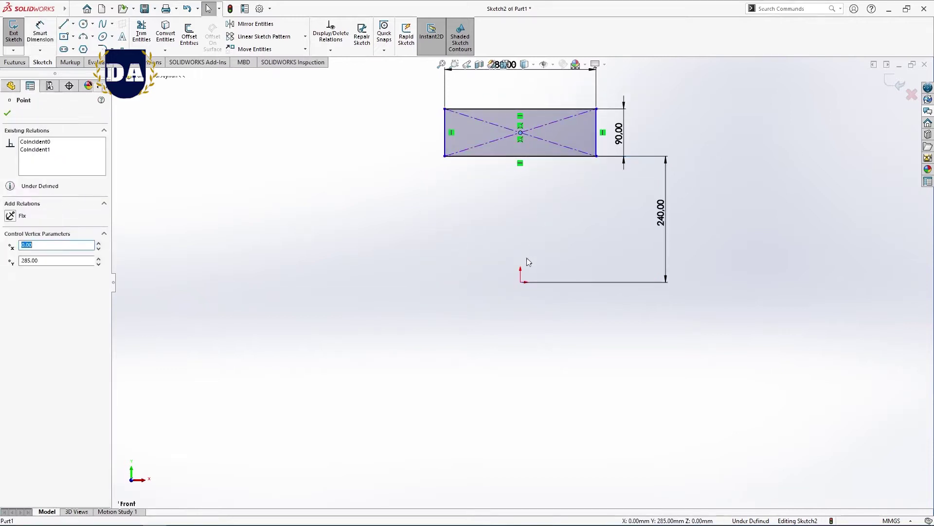
pyautogui.keyDown('ctrl'); pyautogui.click(522, 283); pyautogui.keyUp('ctrl')
pyautogui.click(568, 239)
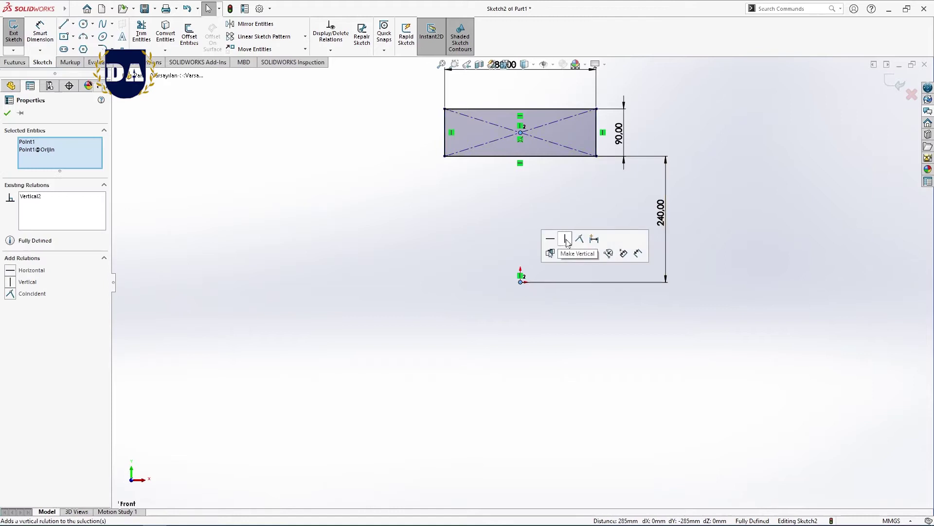
pyautogui.click(422, 219)
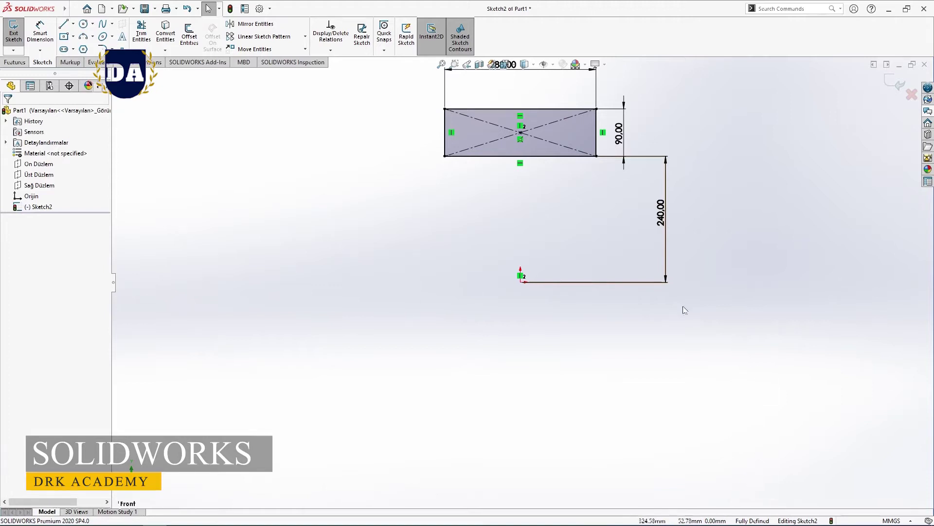
# Draw a three-point arc across the rectangle's top, bulging upward
pyautogui.scroll(2, 564, 241)
pyautogui.scroll(-1, 564, 241)
pyautogui.scroll(-1, 553, 225)
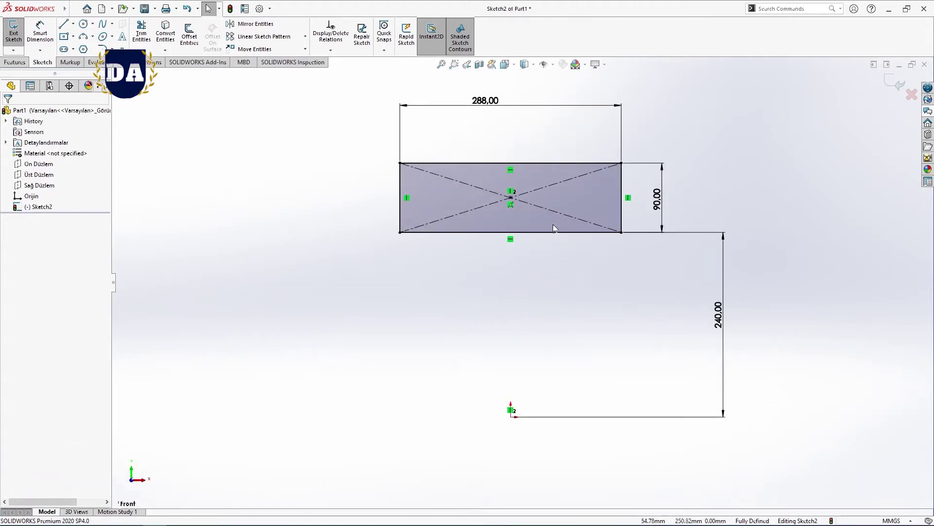
pyautogui.keyDown('ctrl'); pyautogui.moveTo(585, 267); pyautogui.dragTo(547, 270, button='middle'); pyautogui.keyUp('ctrl')
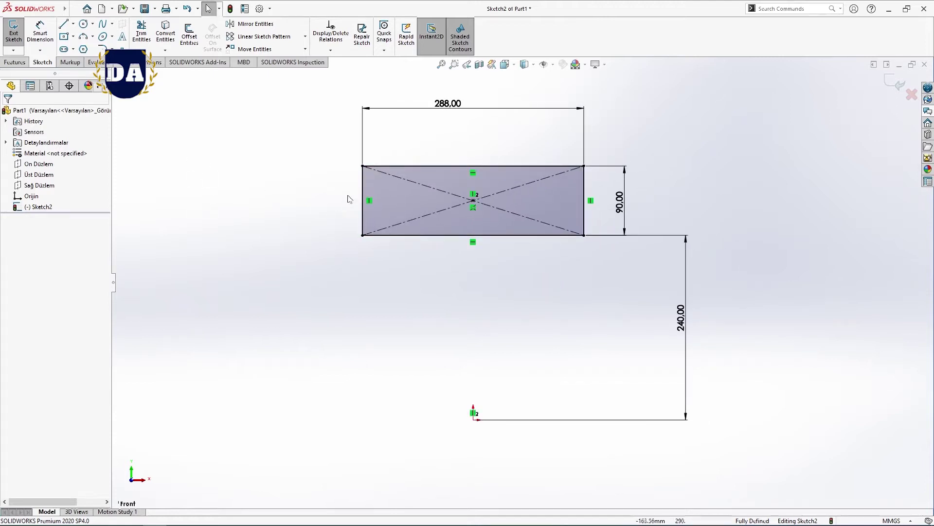
pyautogui.click(85, 38)
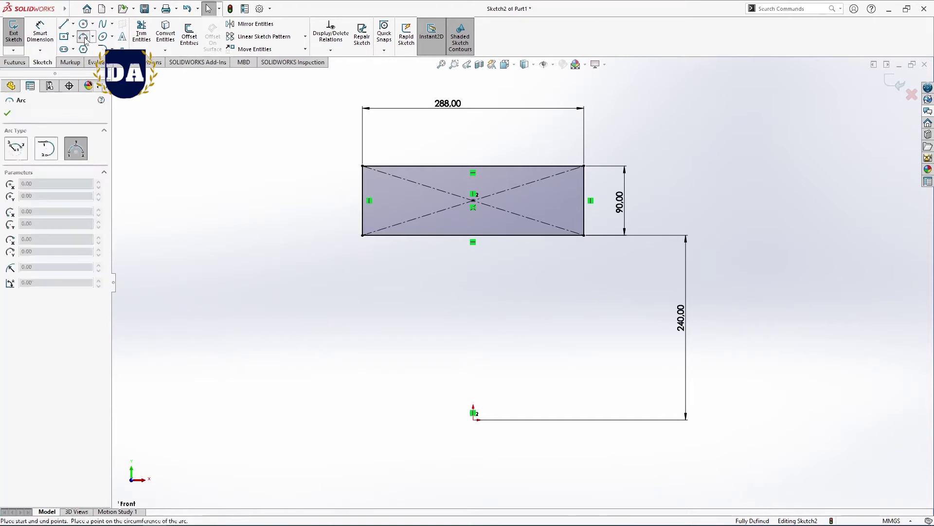
pyautogui.click(363, 167)
pyautogui.click(584, 166)
pyautogui.click(504, 147)
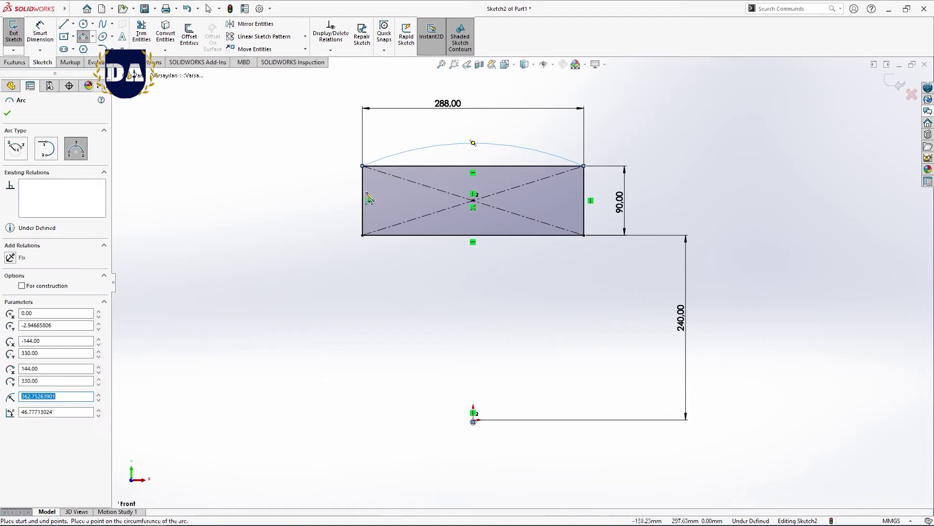
# Draw outward-bulging three-point arcs along the rectangle's left and right sides
pyautogui.click(363, 166)
pyautogui.click(362, 235)
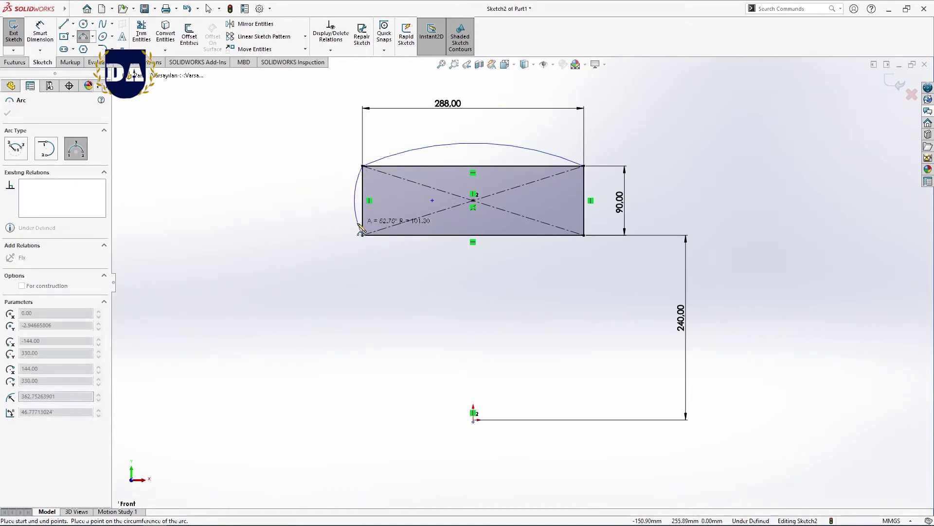
pyautogui.click(361, 229)
pyautogui.click(584, 166)
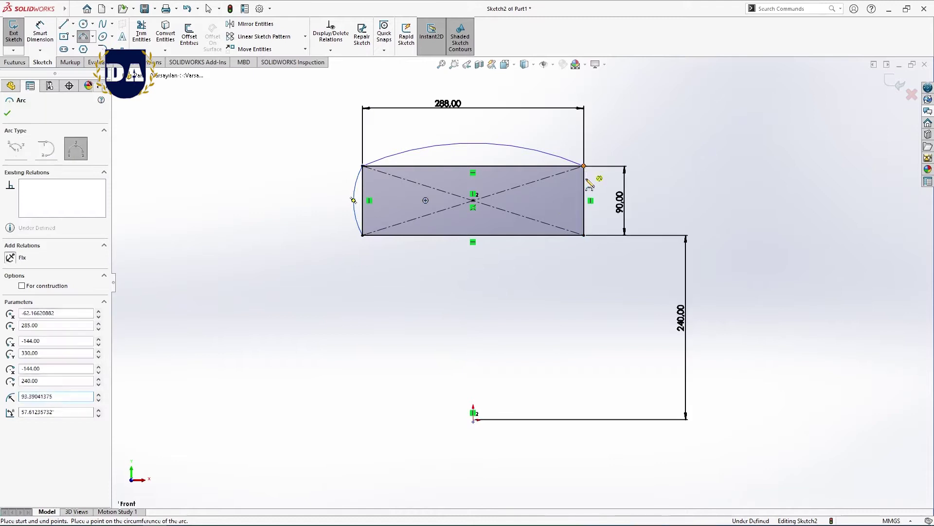
pyautogui.click(584, 235)
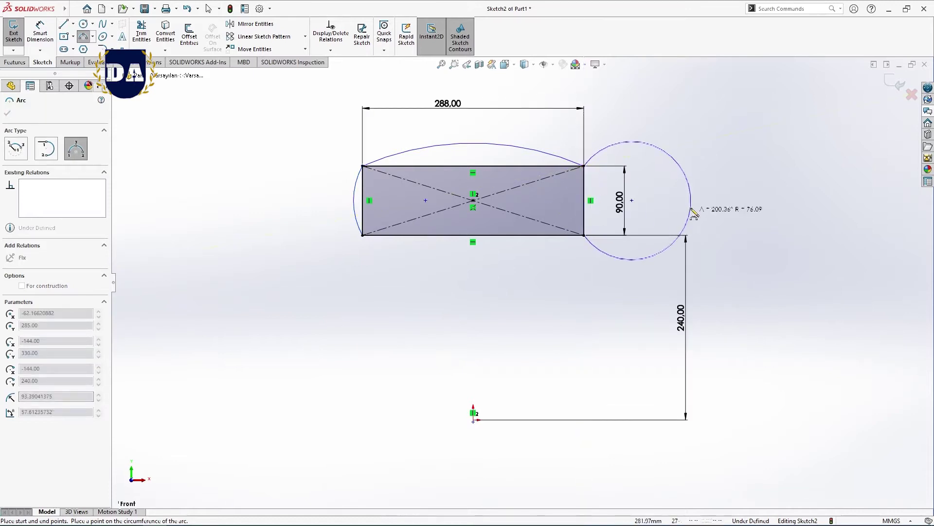
pyautogui.click(601, 215)
pyautogui.rightClick(692, 178)
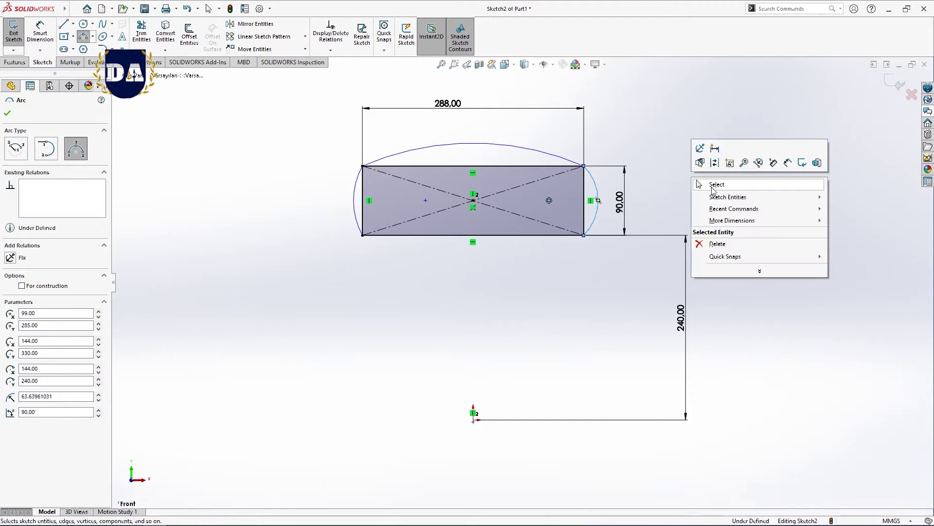
pyautogui.click(715, 185)
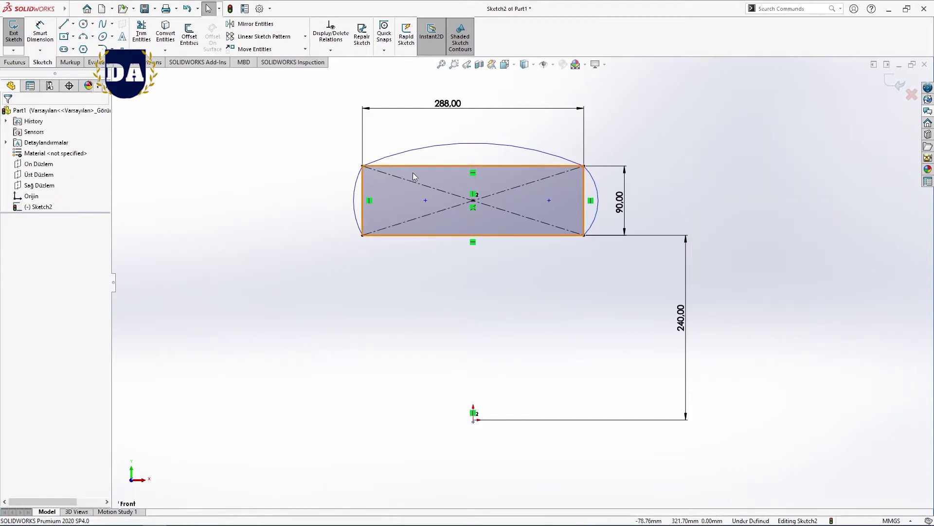
# Delete the rectangle's top, left and right straight edges
pyautogui.click(362, 205)
pyautogui.keyDown('ctrl'); pyautogui.click(531, 166); pyautogui.keyUp('ctrl')
pyautogui.keyDown('ctrl'); pyautogui.click(584, 205); pyautogui.keyUp('ctrl')
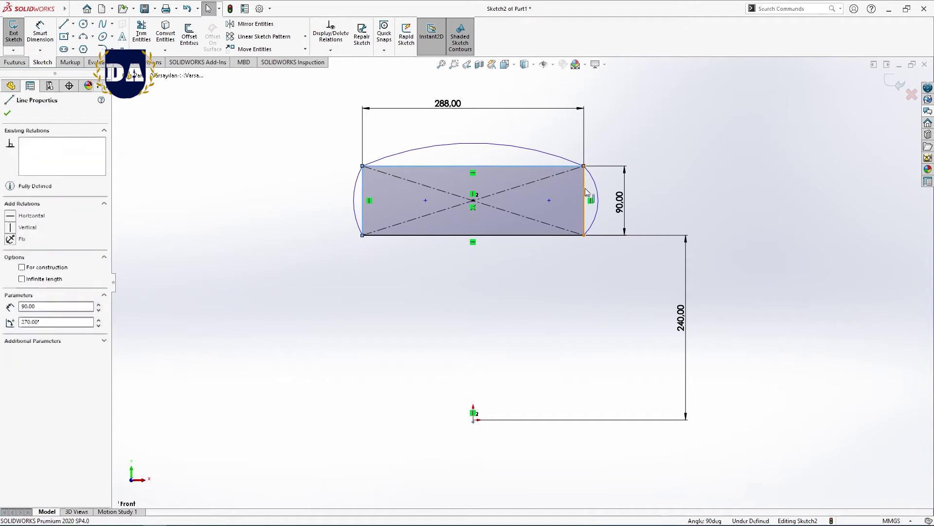
pyautogui.press('Delete')
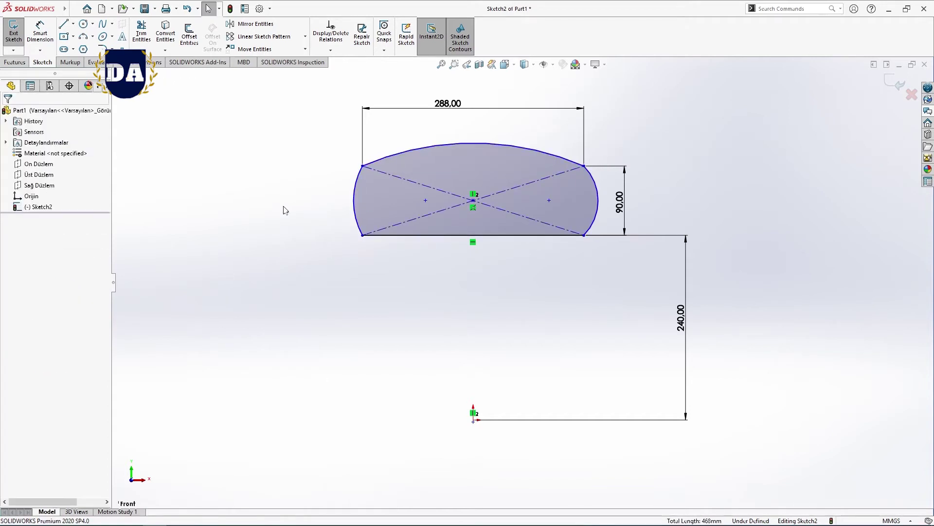
# Dimension the left and right side arcs to radius 120 mm
pyautogui.moveTo(292, 275); pyautogui.dragTo(302, 219, button='right')
pyautogui.click(354, 200)
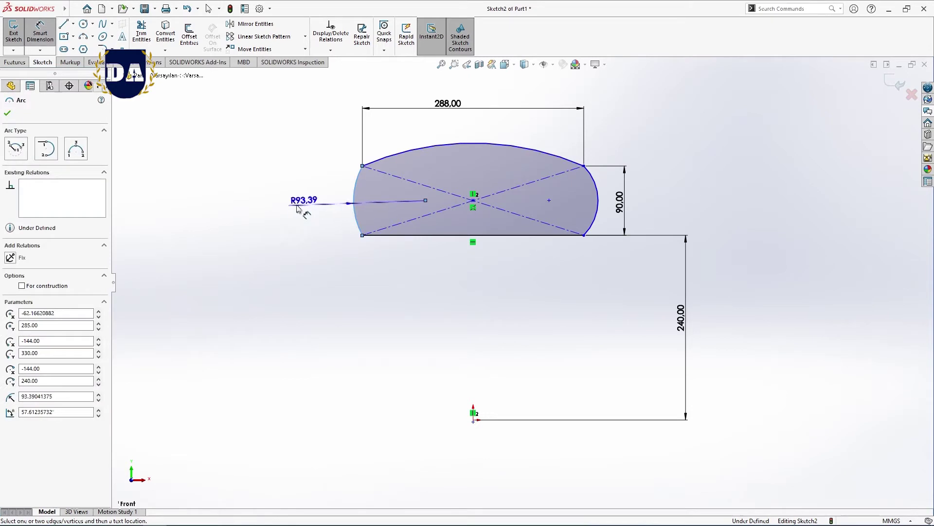
pyautogui.click(294, 203)
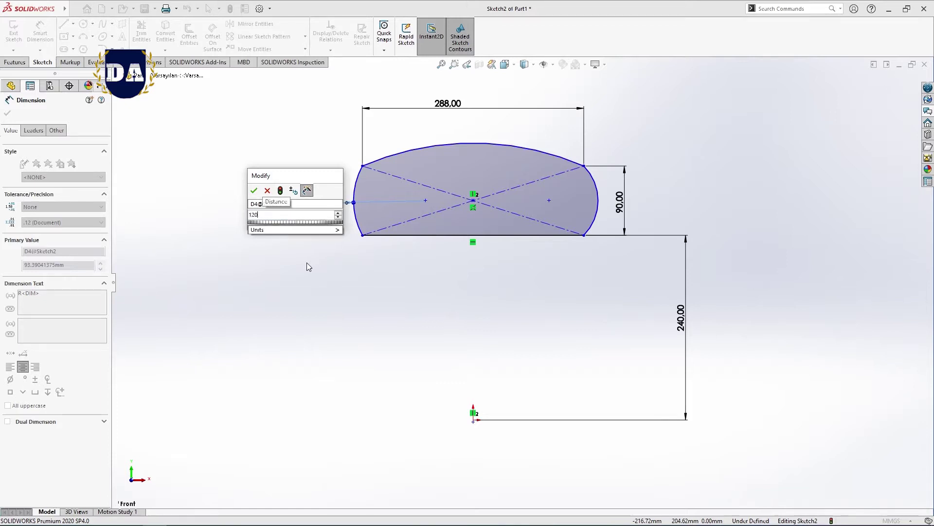
pyautogui.press('Return')
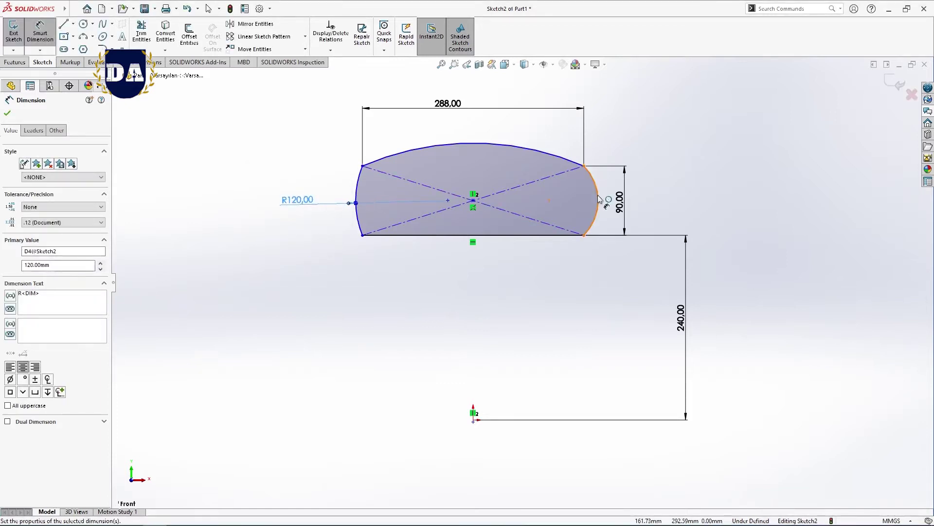
pyautogui.click(597, 195)
pyautogui.click(628, 141)
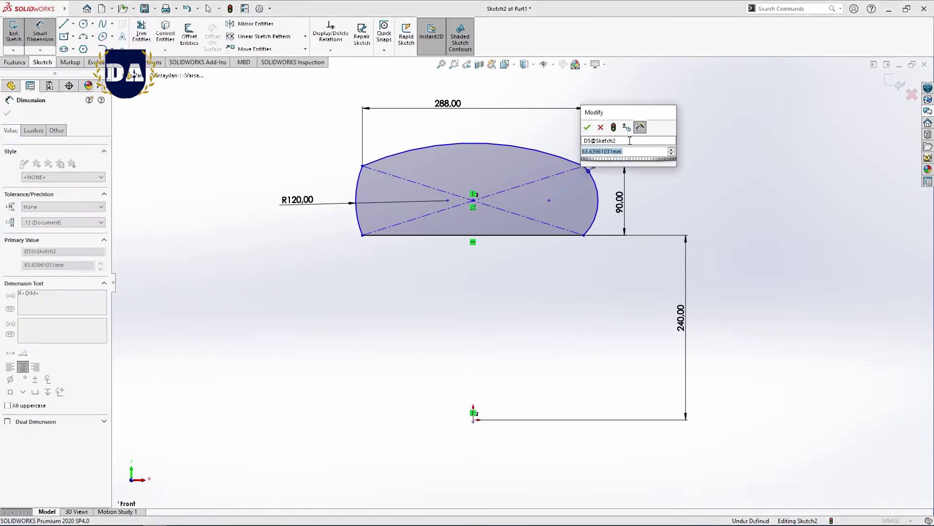
pyautogui.write('120')
pyautogui.press('Return')
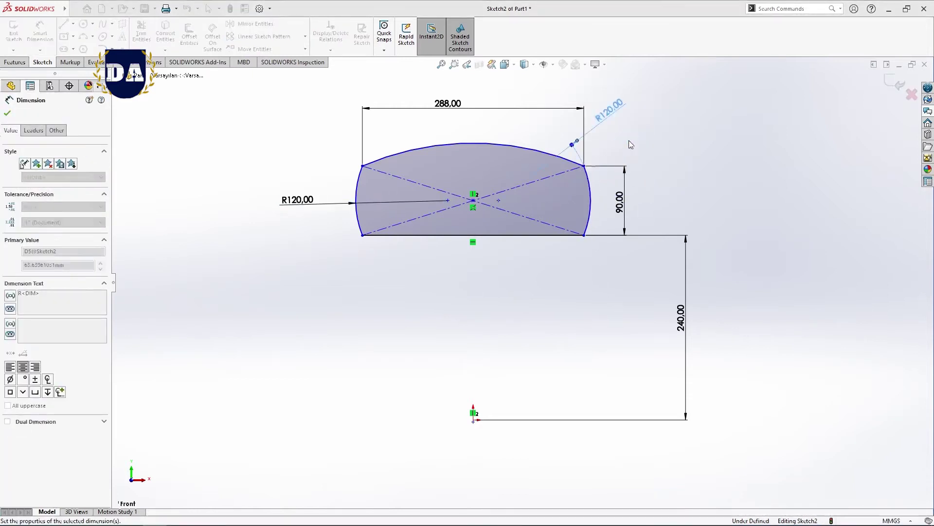
# Dimension the top arc to radius 400 mm
pyautogui.click(434, 144)
pyautogui.click(473, 413)
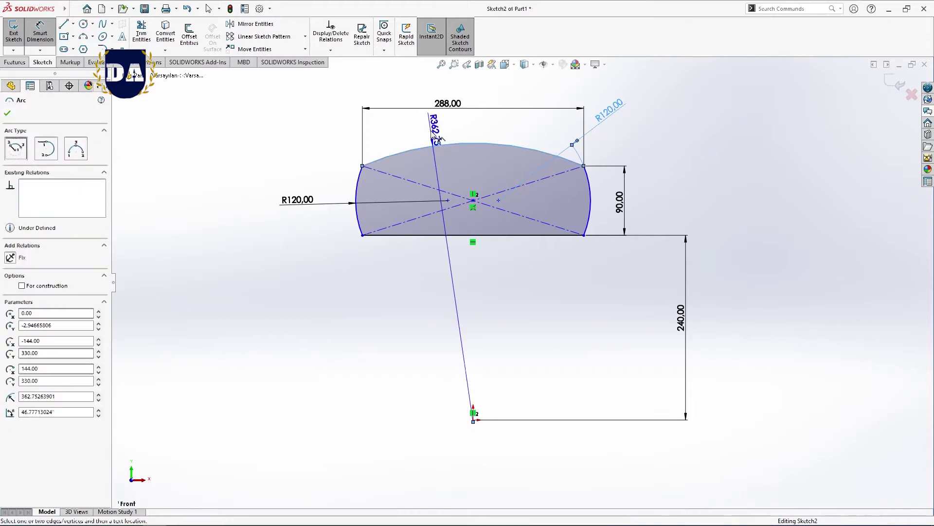
pyautogui.click(433, 127)
pyautogui.write('400')
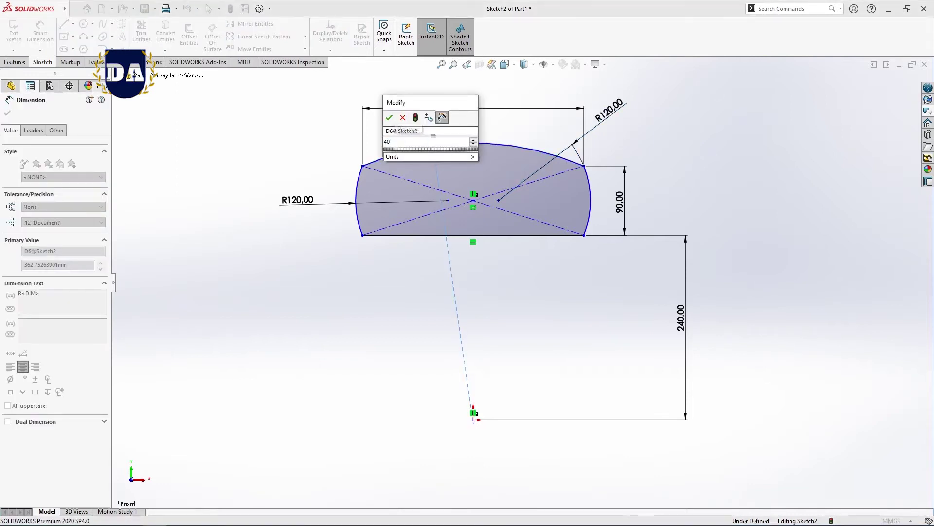
pyautogui.press('Return')
pyautogui.rightClick(273, 153)
pyautogui.click(292, 186)
# Move the right arc's R120 dimension out of the way
pyautogui.scroll(2, 521, 281)
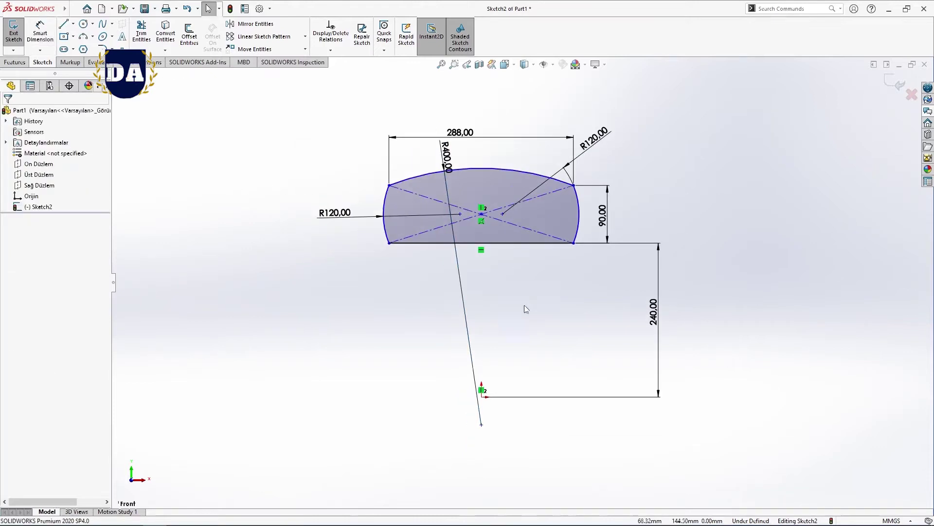
pyautogui.scroll(1, 513, 307)
pyautogui.scroll(2, 525, 322)
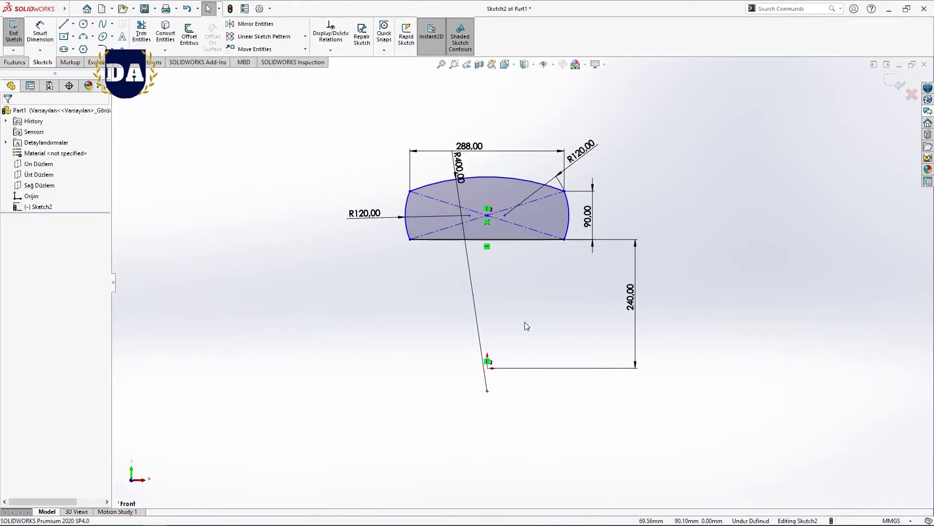
pyautogui.scroll(-1, 521, 315)
pyautogui.moveTo(591, 113)
pyautogui.mouseDown()
pyautogui.moveTo(627, 199)
pyautogui.moveTo(657, 207)
pyautogui.mouseUp()
# Draw a horizontal centerline leftward from the origin as the revolve axis
pyautogui.click(738, 265)
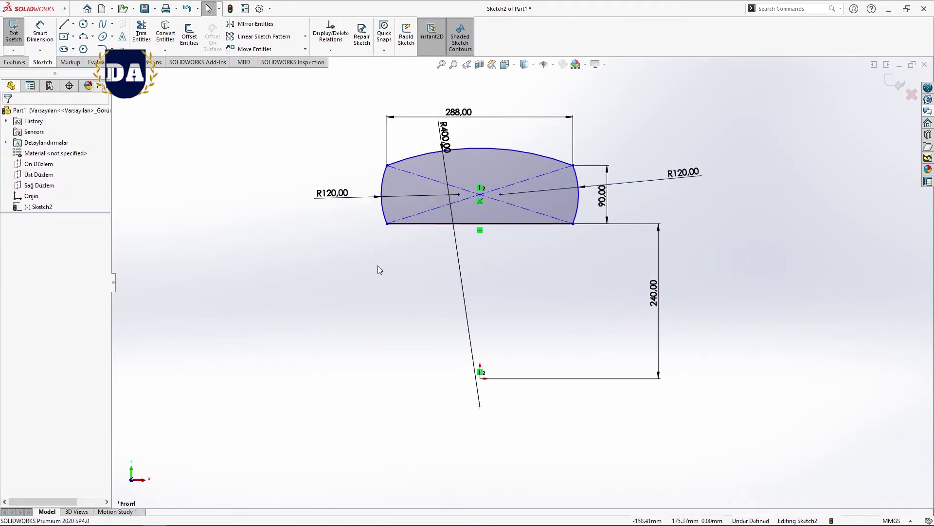
pyautogui.press('l')
pyautogui.click(480, 378)
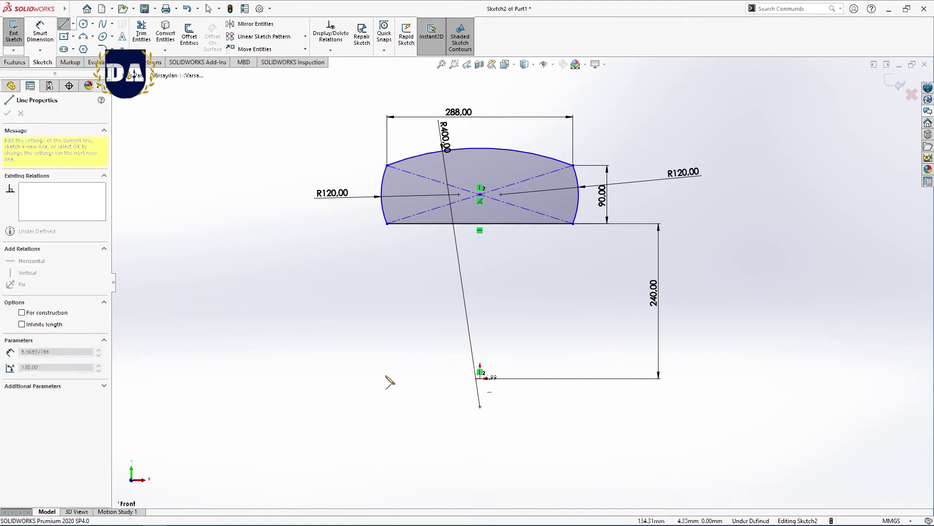
pyautogui.rightClick(350, 315)
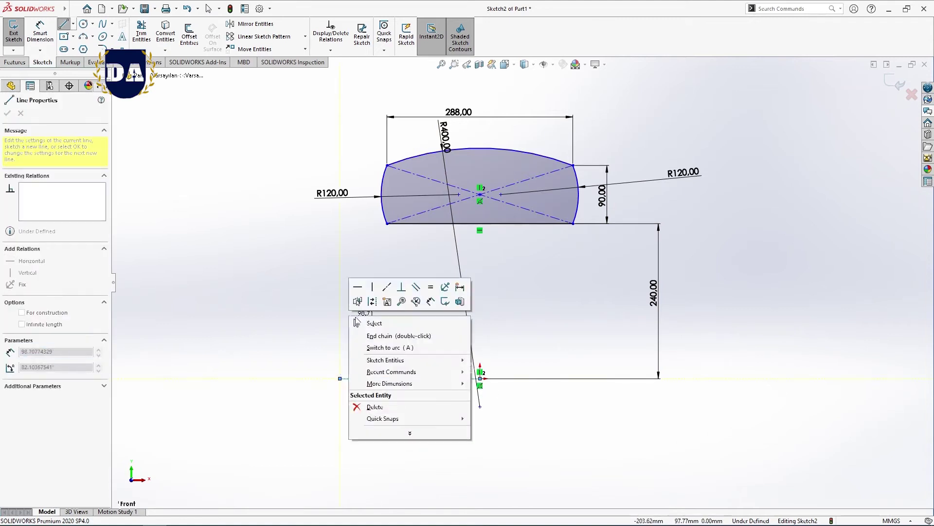
pyautogui.click(370, 322)
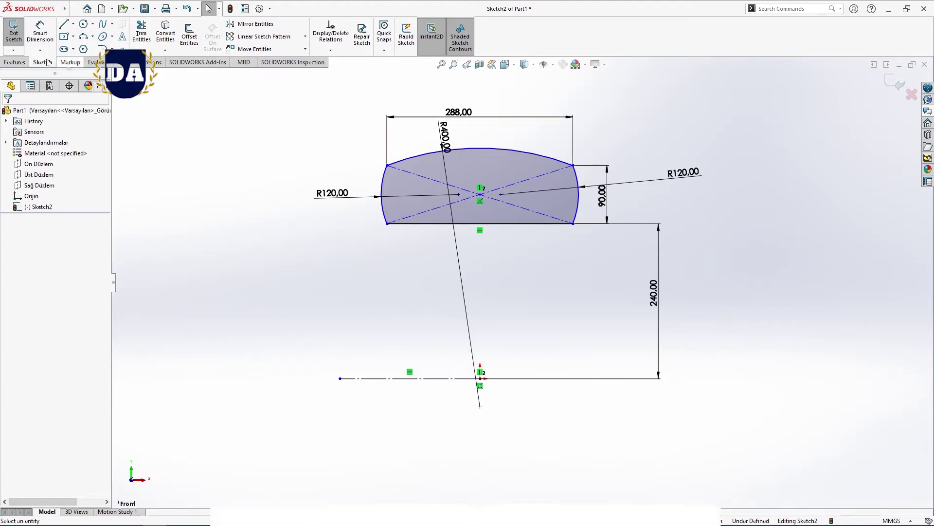
pyautogui.click(15, 62)
# Revolve the arched profile 360° about the horizontal centerline to create Revolve1
pyautogui.click(49, 41)
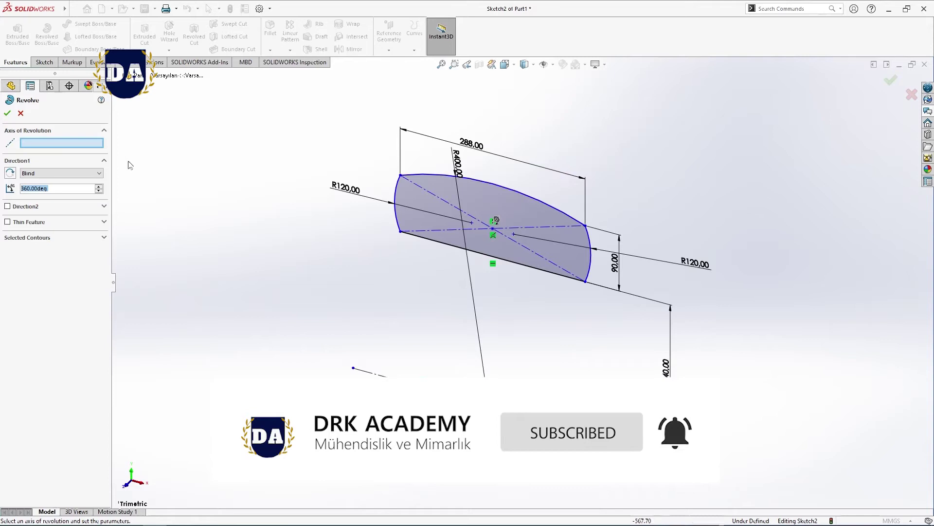
pyautogui.click(386, 382)
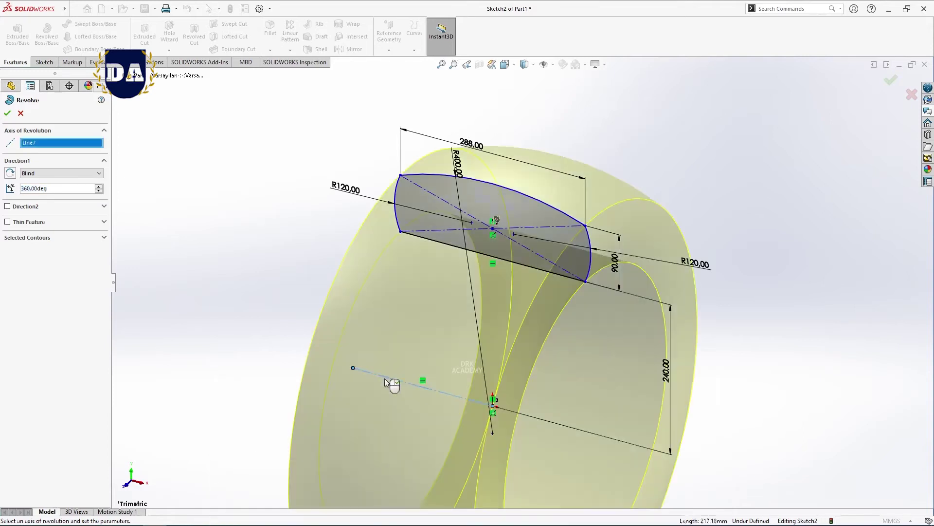
pyautogui.press('f')
pyautogui.scroll(-2, 560, 387)
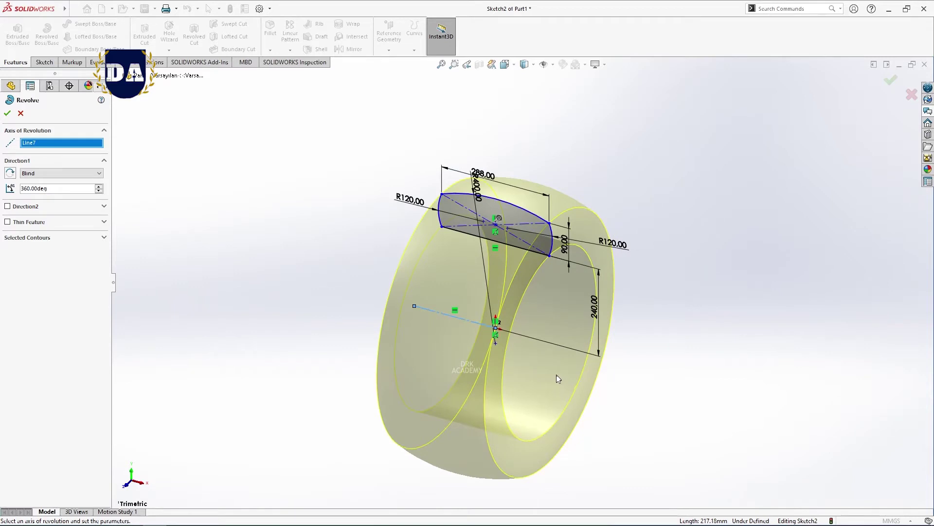
pyautogui.moveTo(557, 376)
pyautogui.mouseDown(button='middle')
pyautogui.moveTo(470, 298)
pyautogui.moveTo(527, 265)
pyautogui.moveTo(506, 209)
pyautogui.mouseUp(button='middle')
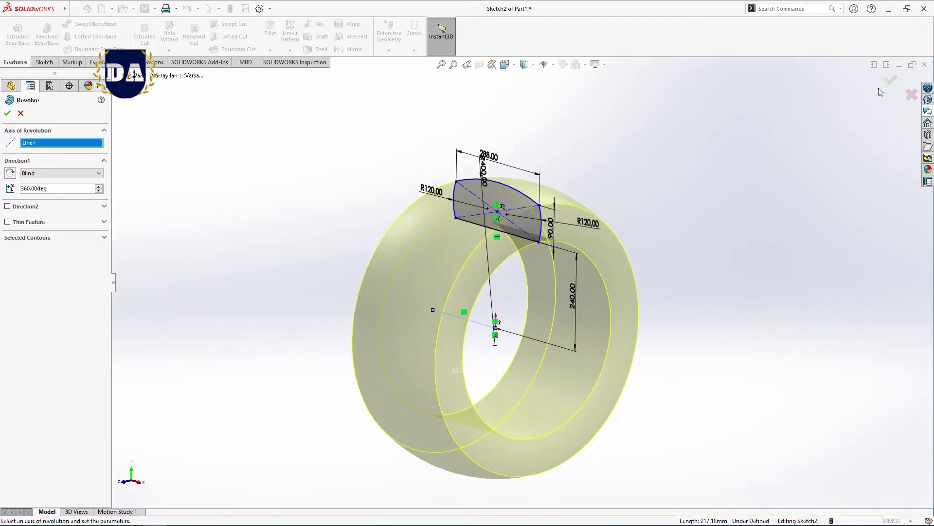
pyautogui.click(7, 114)
pyautogui.moveTo(459, 268)
pyautogui.mouseDown(button='middle')
pyautogui.moveTo(552, 268)
pyautogui.moveTo(473, 251)
pyautogui.mouseUp(button='middle')
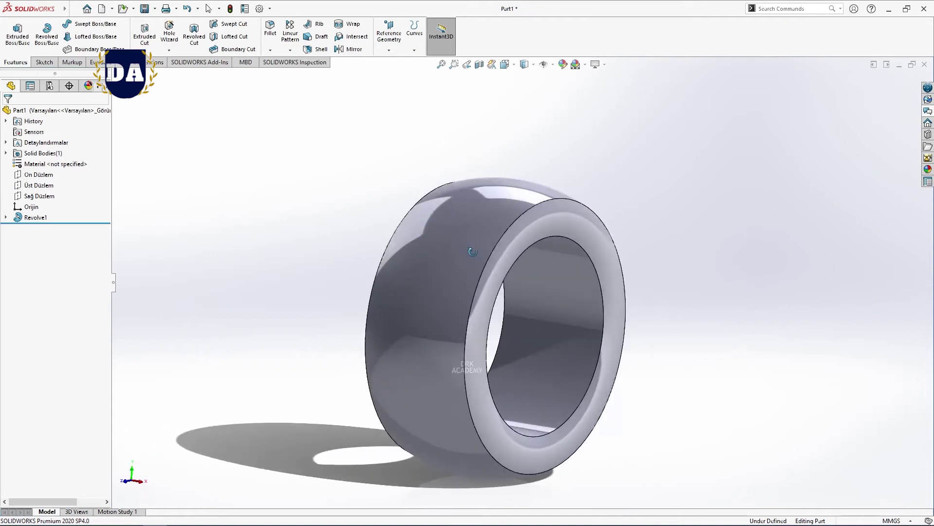
# Apply a 60 mm fillet to the ring's outer tread face, creating Fillet1
pyautogui.scroll(5, 448, 271)
pyautogui.scroll(-5, 448, 271)
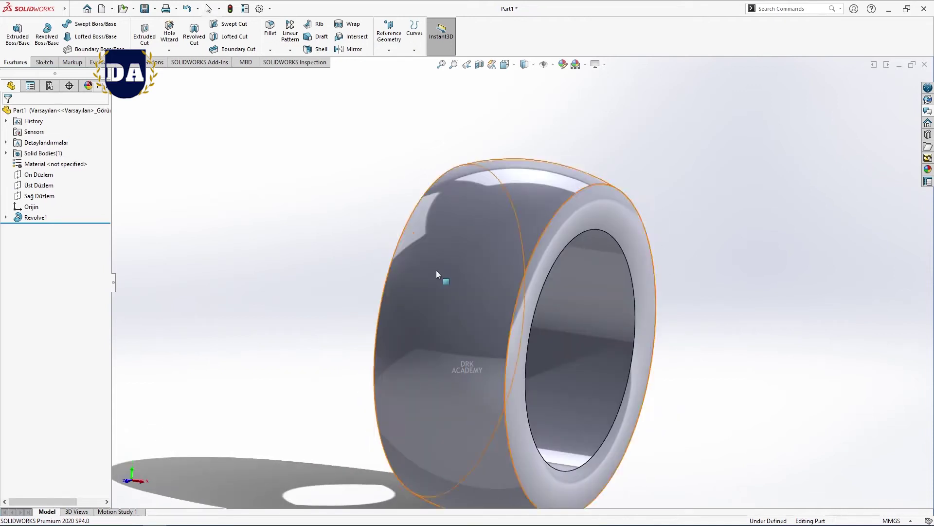
pyautogui.scroll(-2, 471, 292)
pyautogui.click(270, 29)
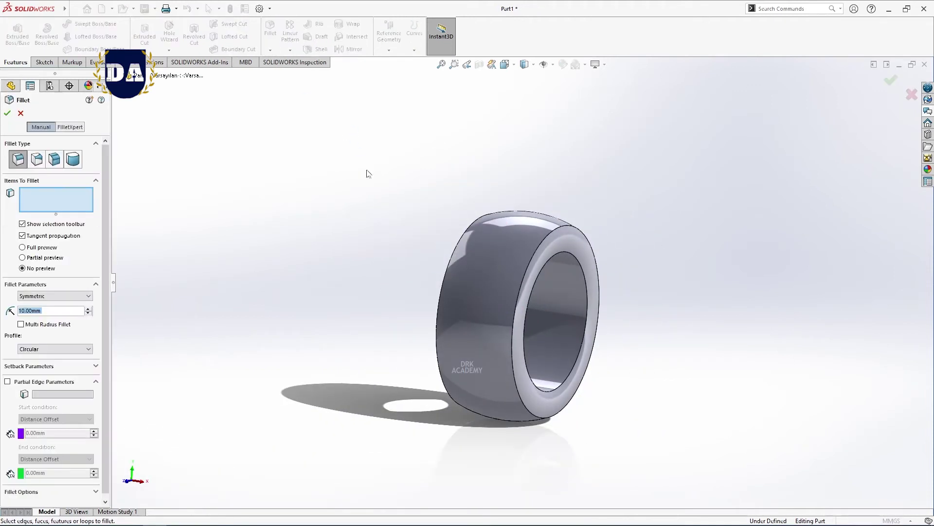
pyautogui.click(483, 241)
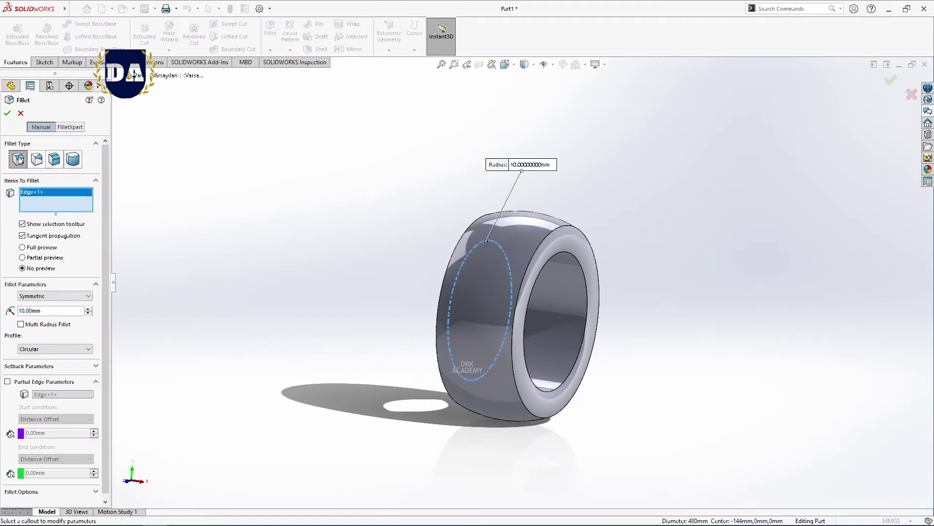
pyautogui.rightClick(47, 199)
pyautogui.click(71, 213)
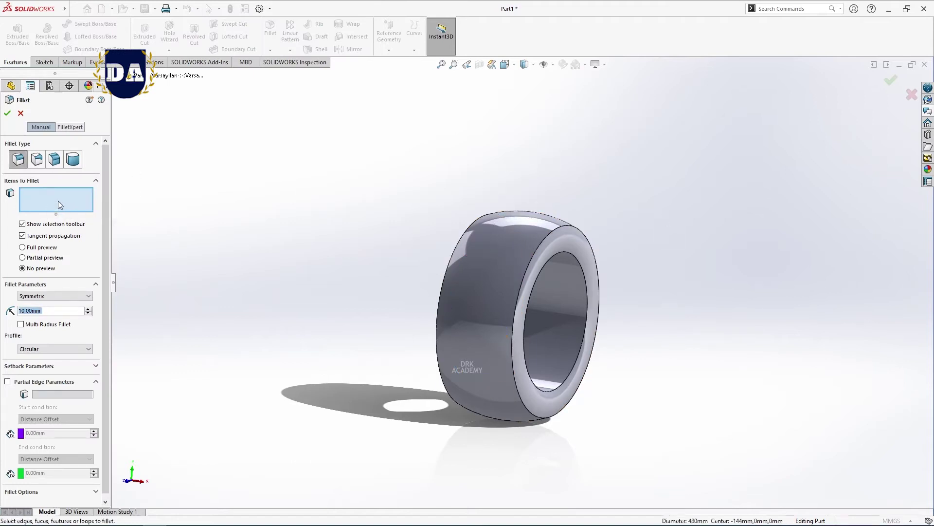
pyautogui.click(531, 233)
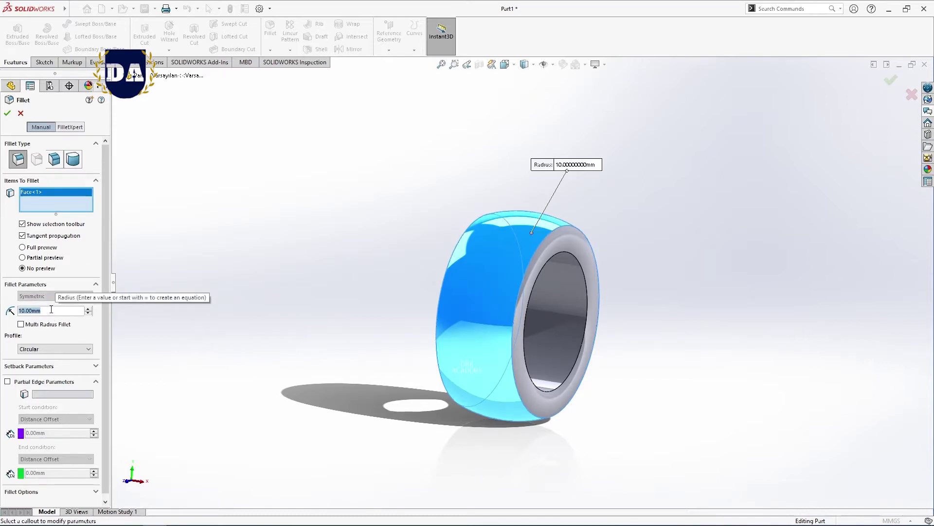
pyautogui.write('60')
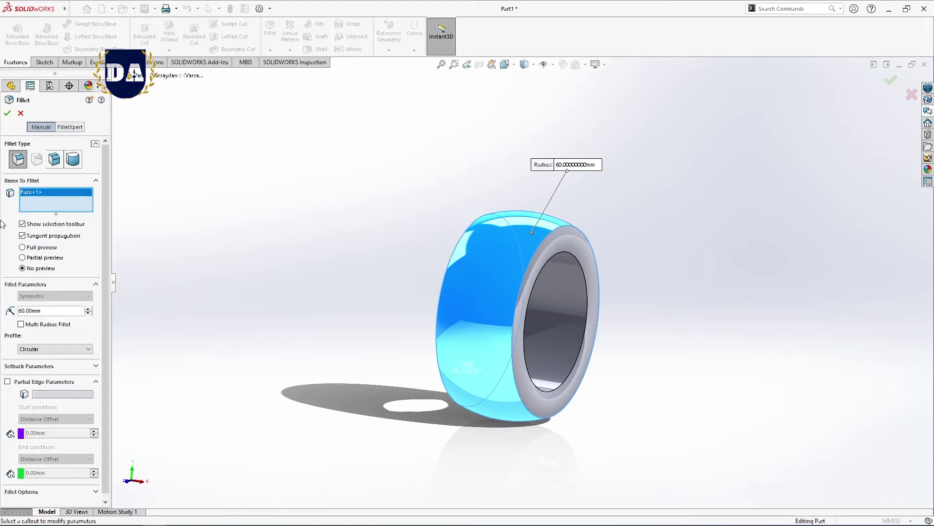
pyautogui.click(7, 117)
pyautogui.moveTo(375, 263)
pyautogui.mouseDown(button='middle')
pyautogui.moveTo(512, 339)
pyautogui.moveTo(402, 348)
pyautogui.moveTo(479, 333)
pyautogui.mouseUp(button='middle')
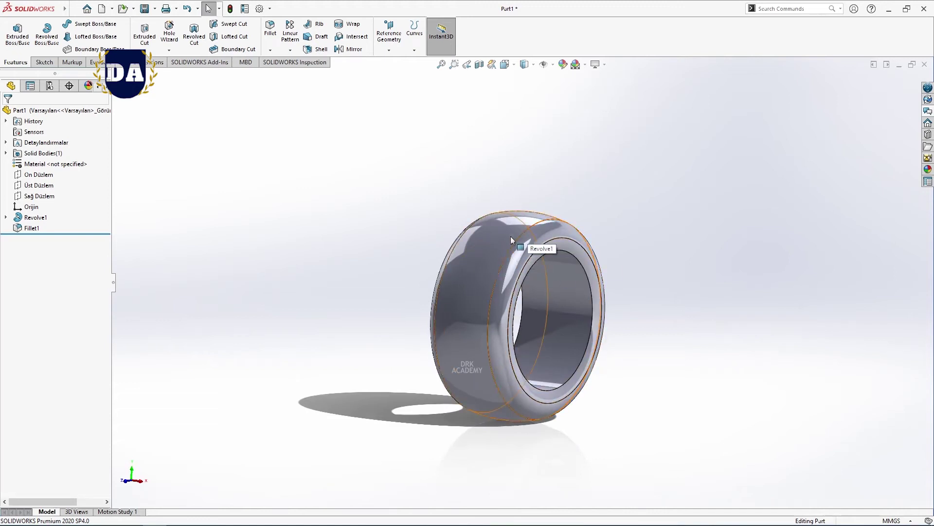
# Create Plane1 parallel to Üst Düzlem at a 280 mm offset
pyautogui.click(46, 187)
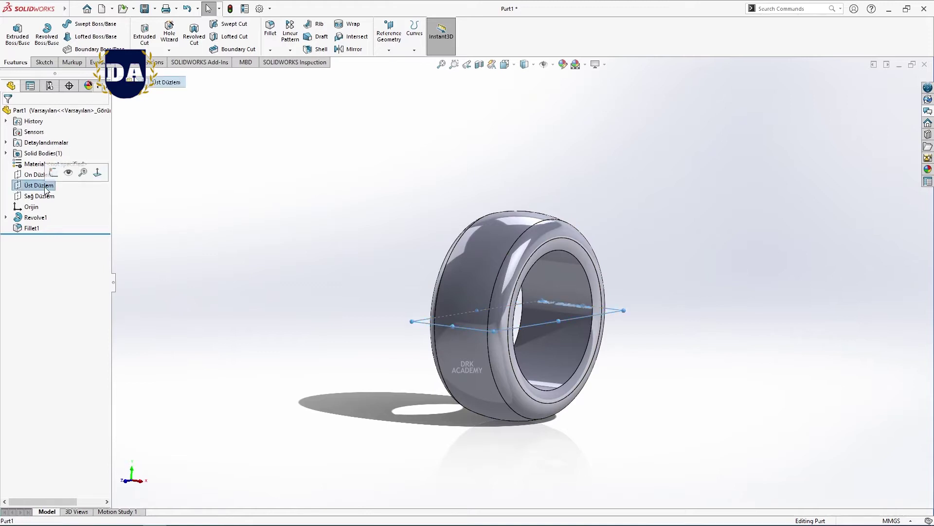
pyautogui.click(398, 52)
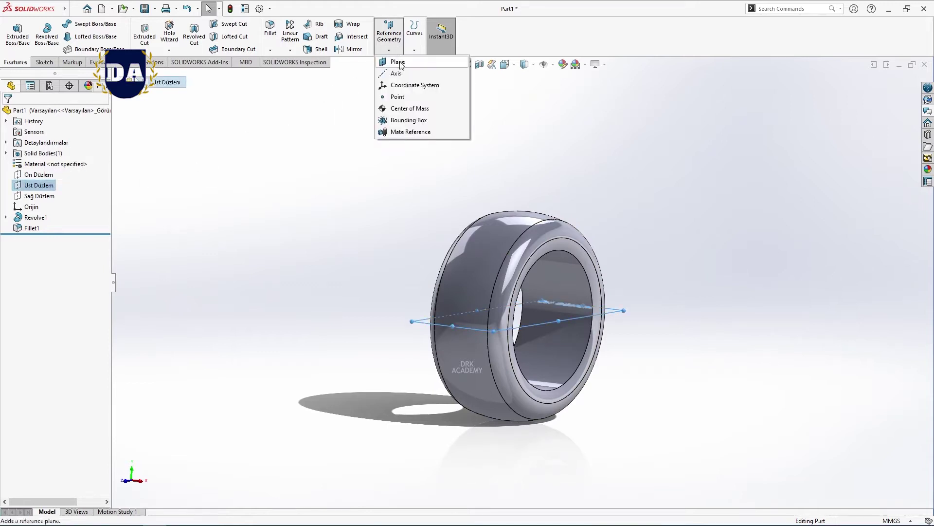
pyautogui.click(397, 62)
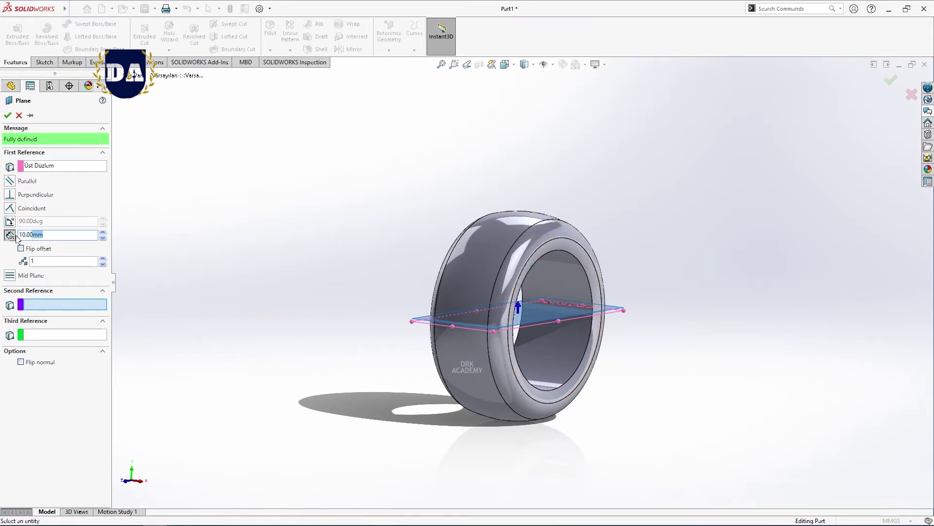
pyautogui.write('280')
pyautogui.press('Return')
pyautogui.moveTo(483, 250)
pyautogui.mouseDown(button='middle')
pyautogui.moveTo(506, 271)
pyautogui.moveTo(457, 265)
pyautogui.mouseUp(button='middle')
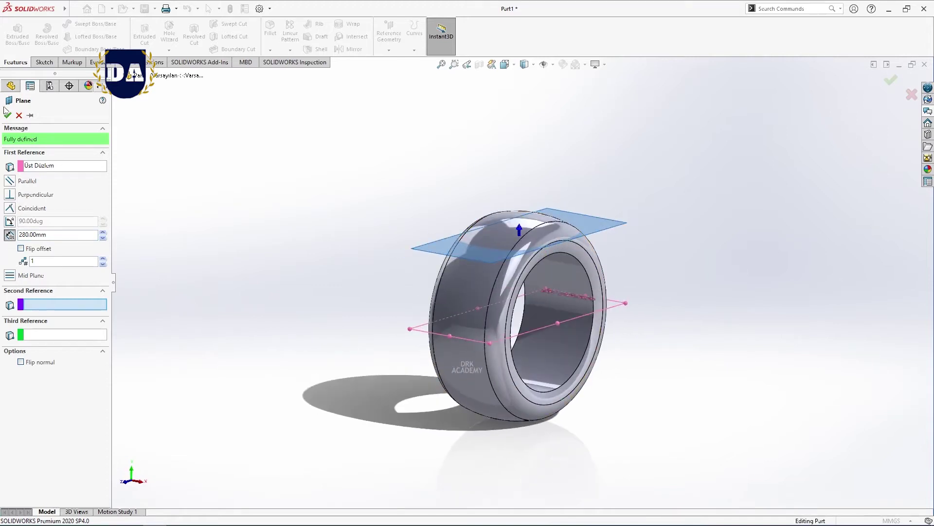
pyautogui.click(7, 113)
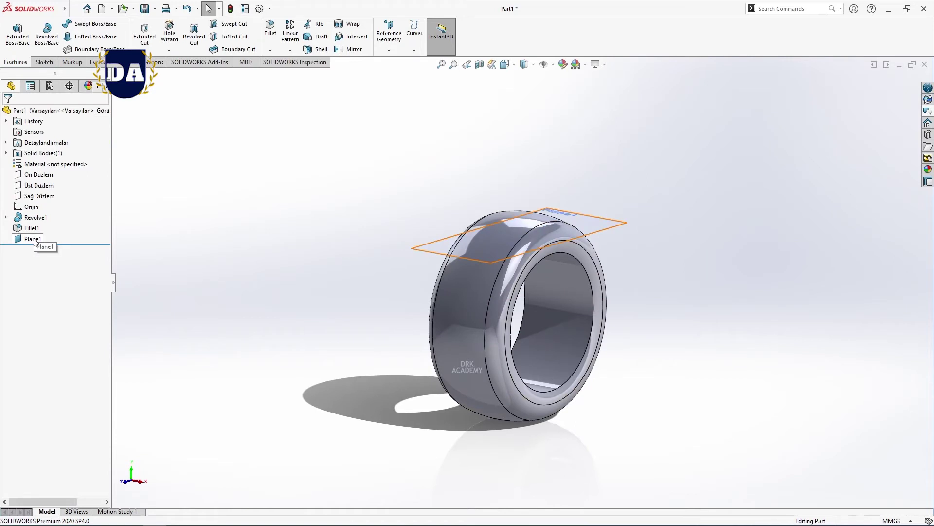
pyautogui.click(35, 239)
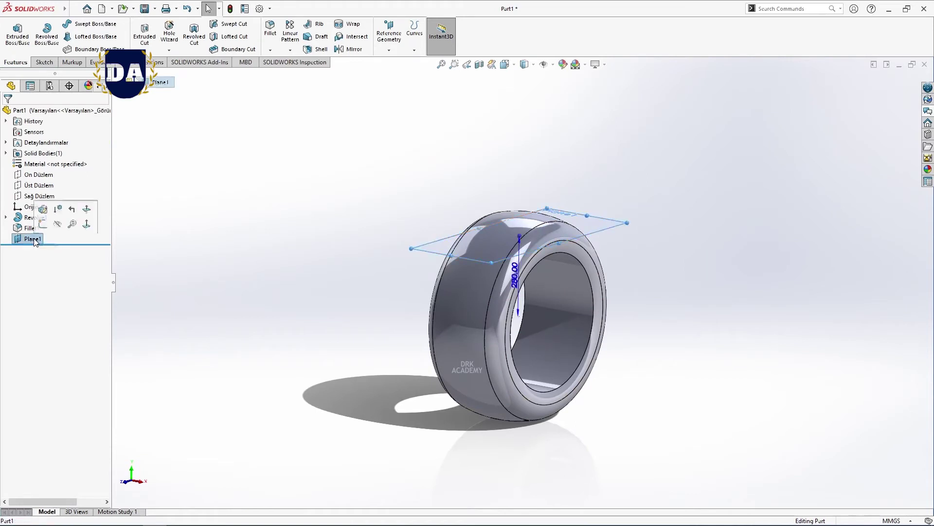
# Start Sketch3 on Plane1 and view it Normal To (Ctrl+8)
pyautogui.click(354, 244)
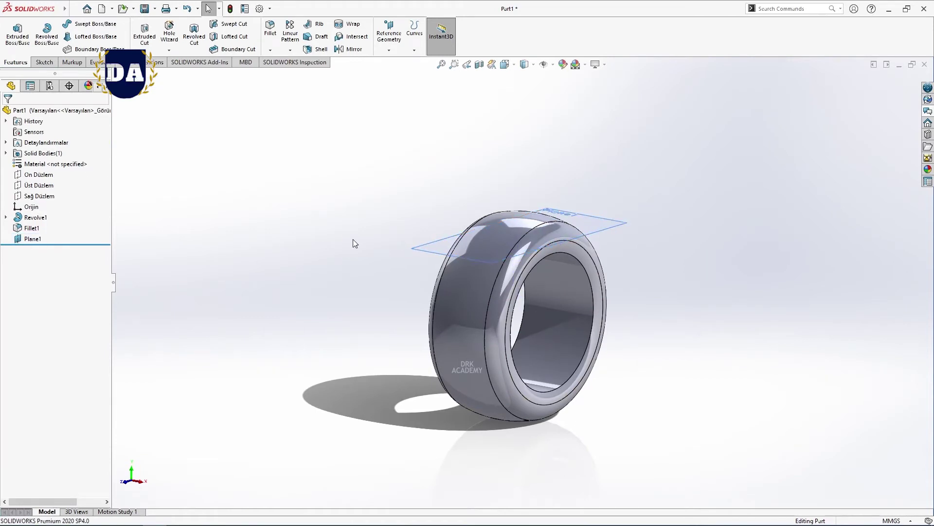
pyautogui.click(33, 238)
pyautogui.click(165, 252)
pyautogui.hotkey('ctrl', '1')
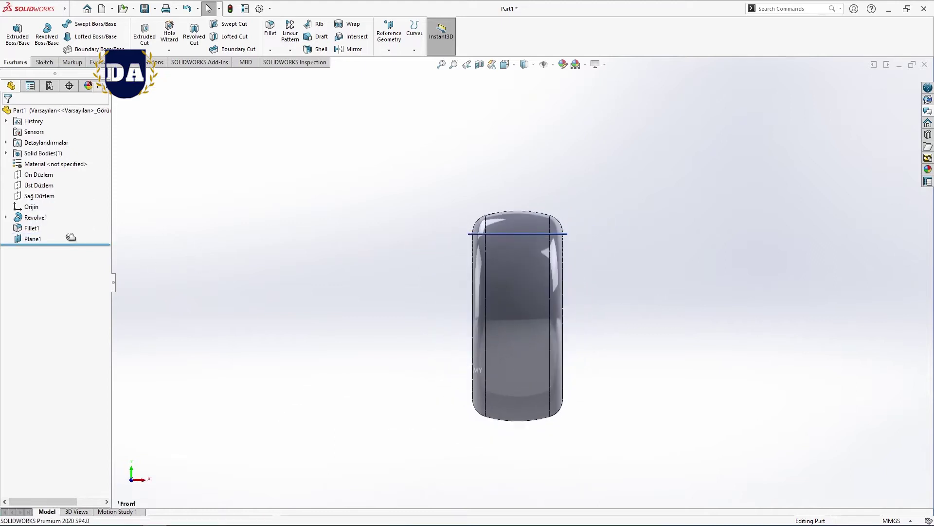
pyautogui.click(22, 240)
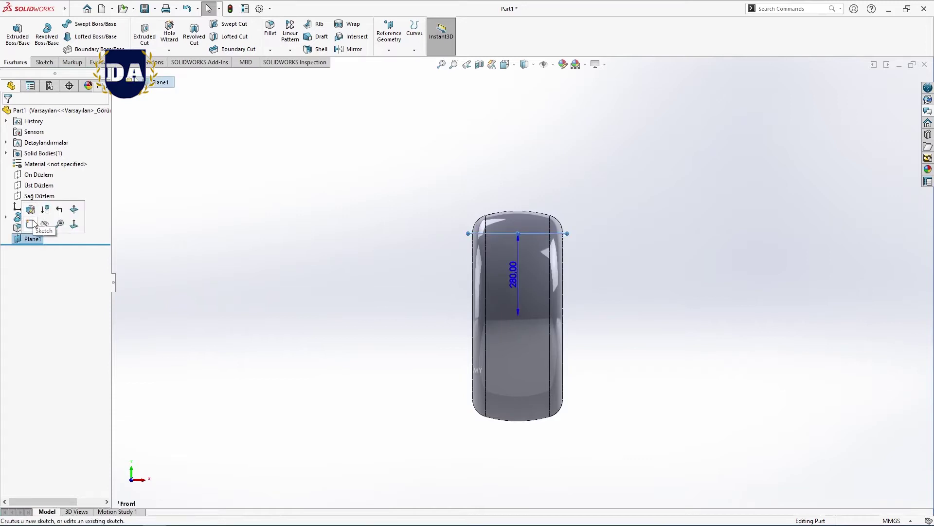
pyautogui.click(30, 223)
pyautogui.hotkey('ctrl', '8')
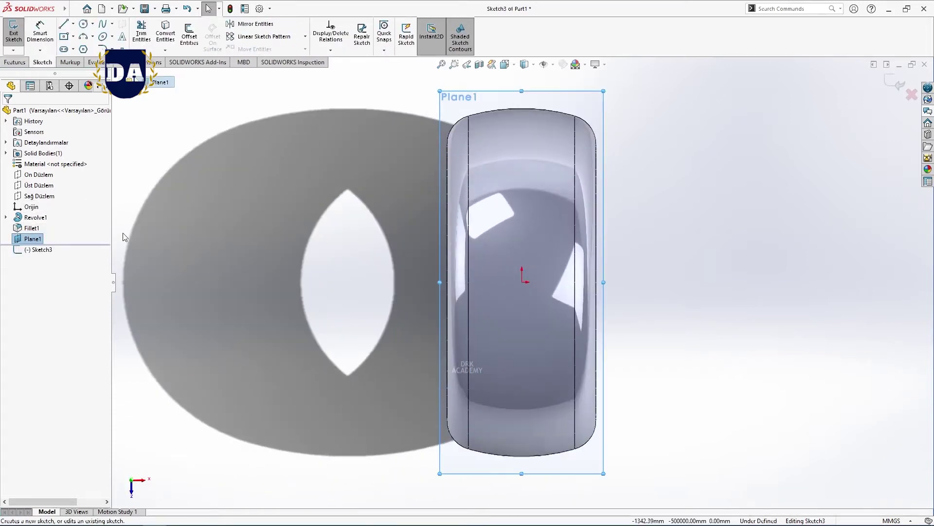
pyautogui.press('Escape')
pyautogui.scroll(2, 603, 294)
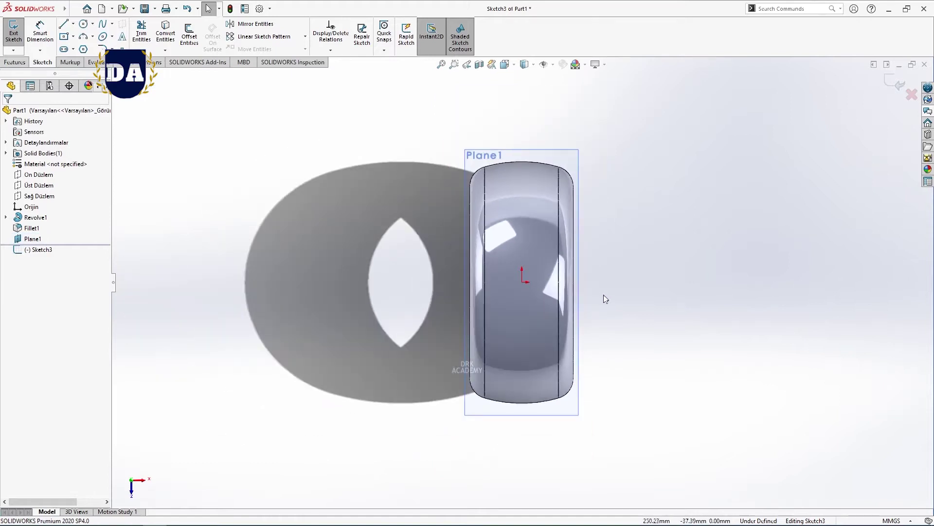
pyautogui.scroll(-1, 599, 293)
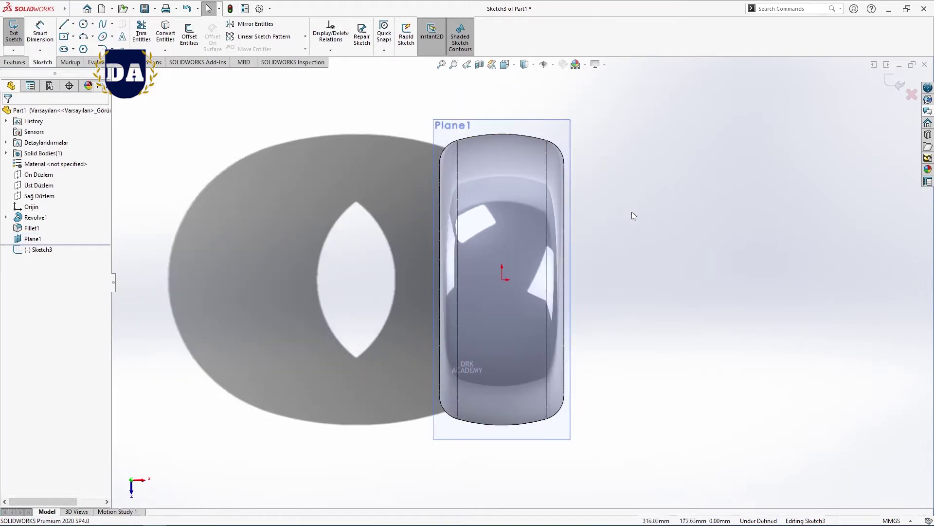
# Draw a vertical line spanning the tread from top to bottom
pyautogui.press('l')
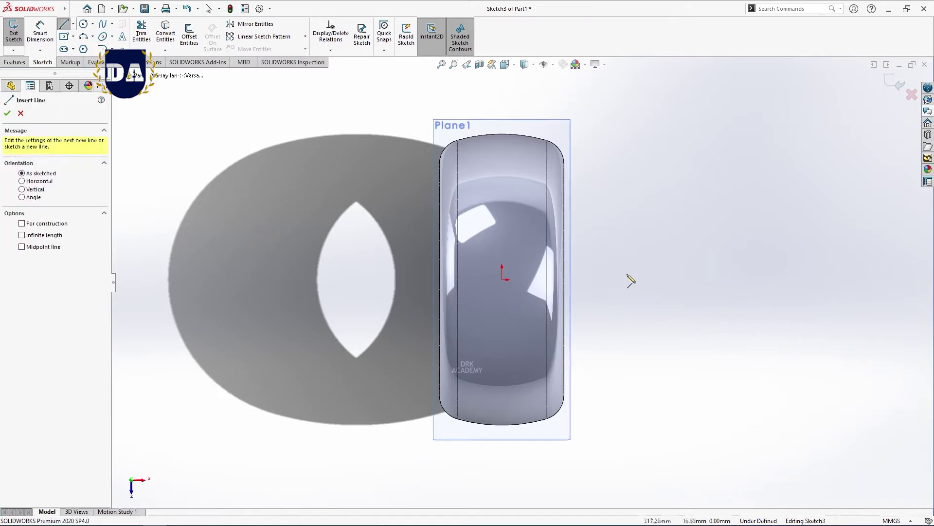
pyautogui.click(502, 181)
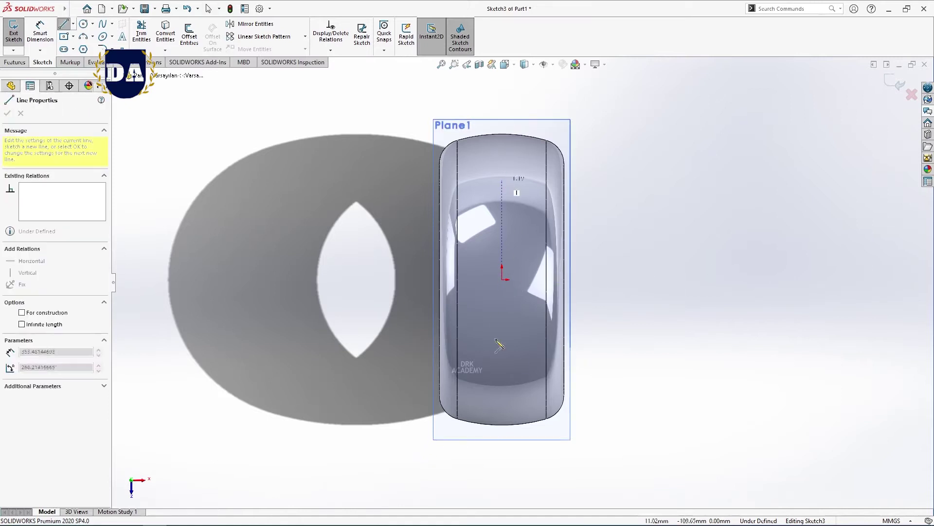
pyautogui.click(502, 394)
pyautogui.rightClick(626, 281)
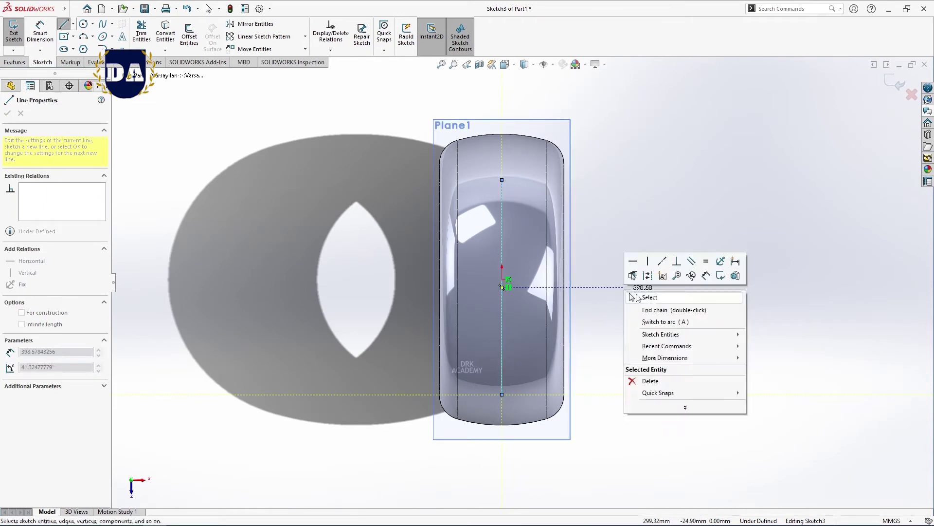
pyautogui.click(652, 268)
pyautogui.press('Escape')
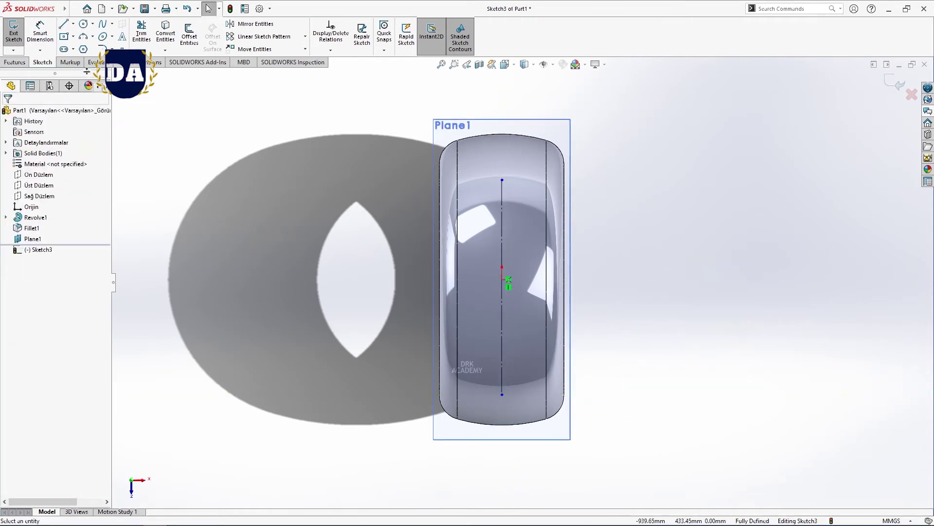
# Outline the upper zigzag lug with diagonal, horizontal and vertical segments, closing it at the centre line
pyautogui.press('l')
pyautogui.scroll(3, 496, 268)
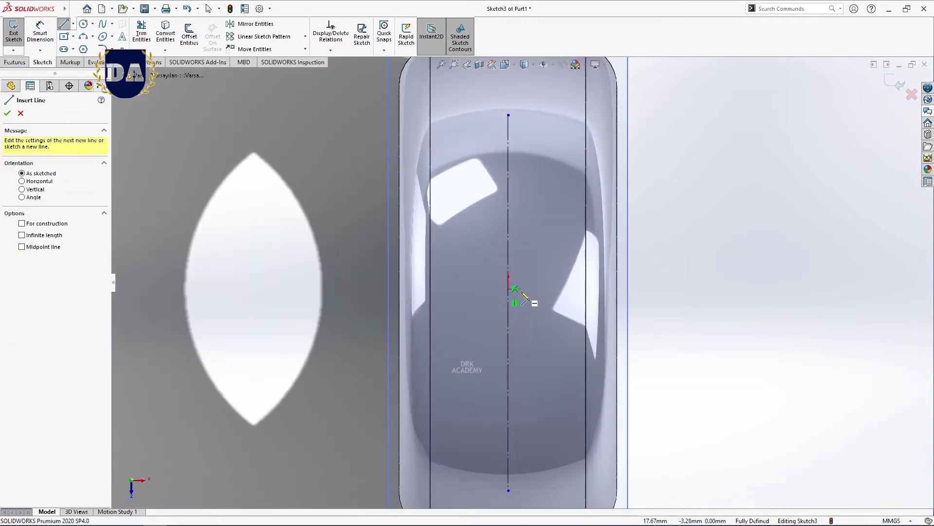
pyautogui.scroll(-2, 522, 293)
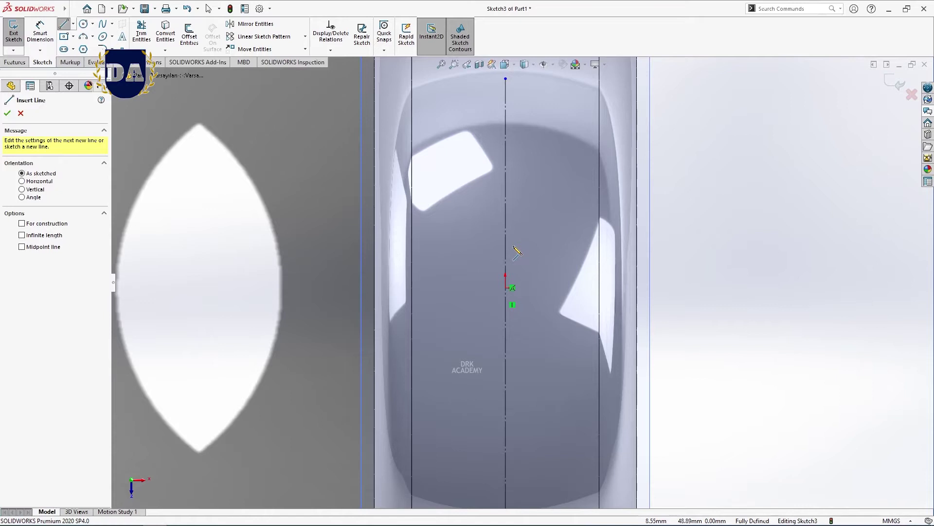
pyautogui.click(517, 245)
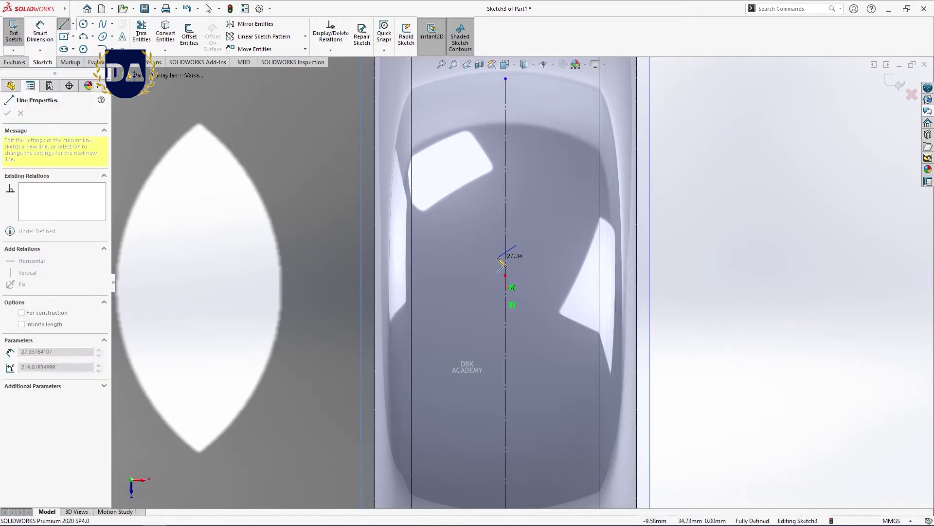
pyautogui.click(497, 257)
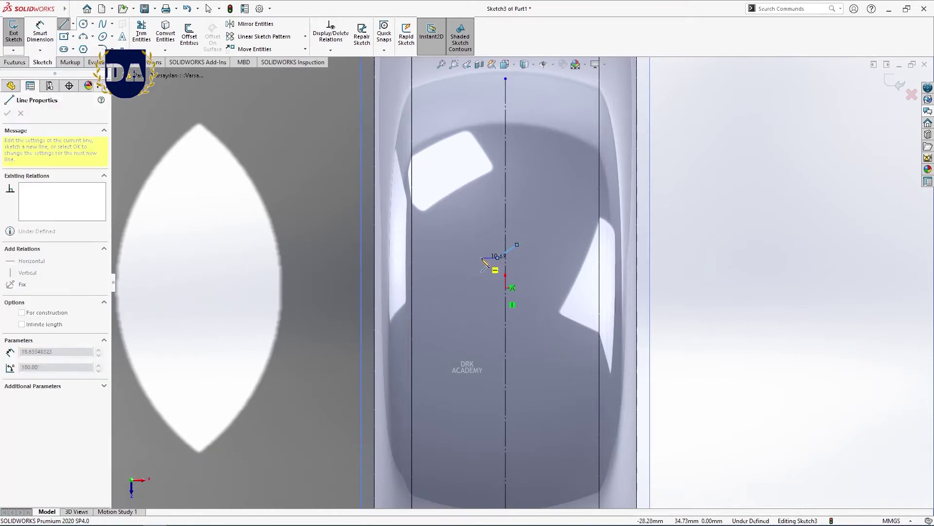
pyautogui.click(478, 257)
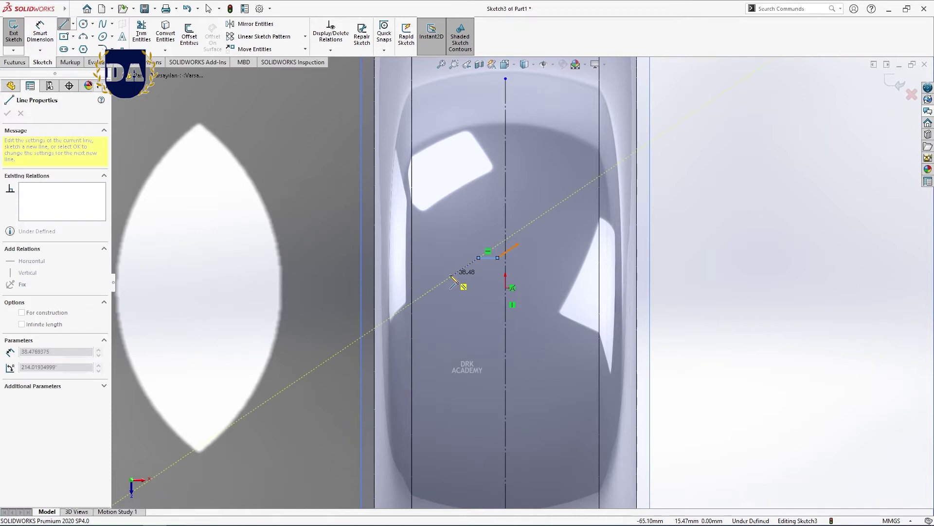
pyautogui.click(447, 278)
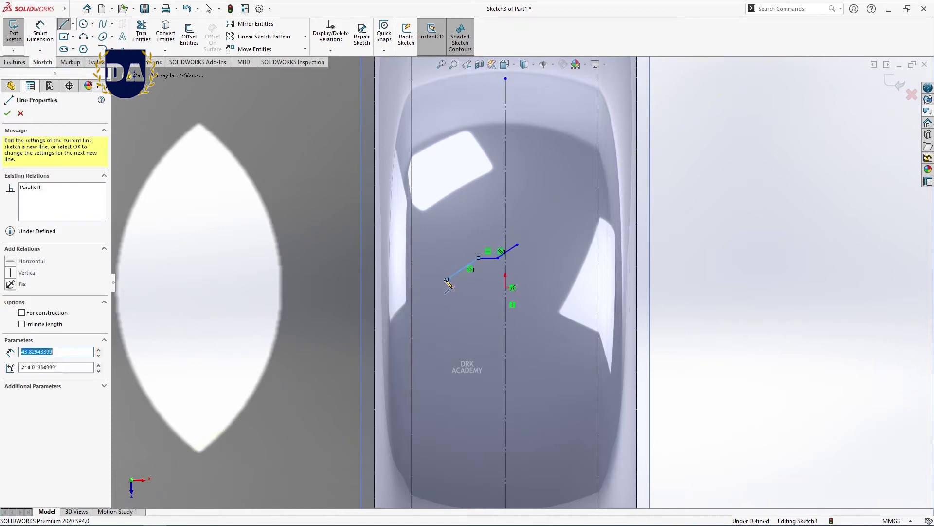
pyautogui.click(413, 280)
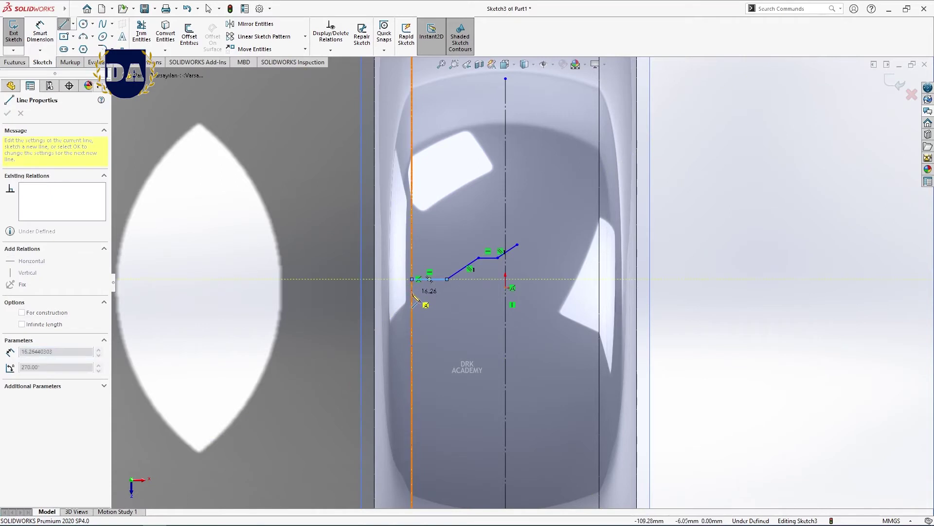
pyautogui.click(413, 295)
pyautogui.click(447, 295)
pyautogui.click(478, 273)
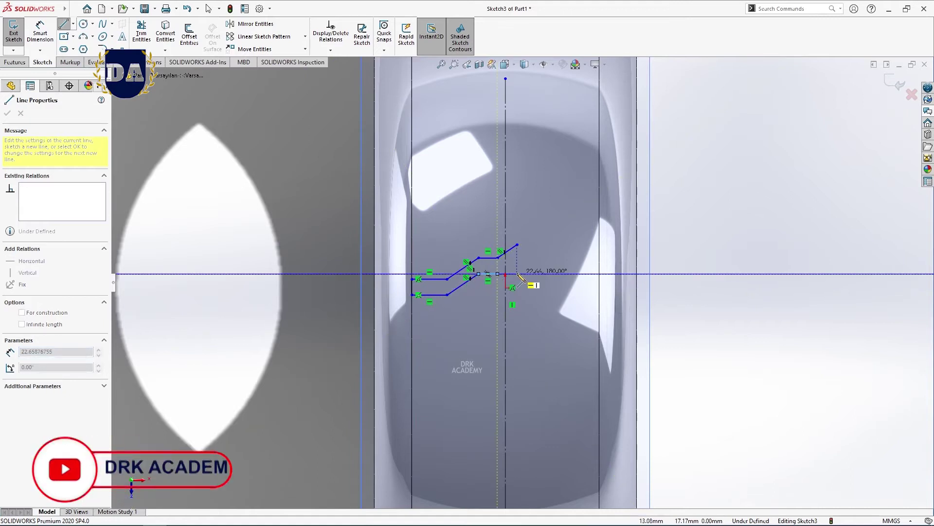
pyautogui.click(517, 273)
pyautogui.doubleClick(519, 245)
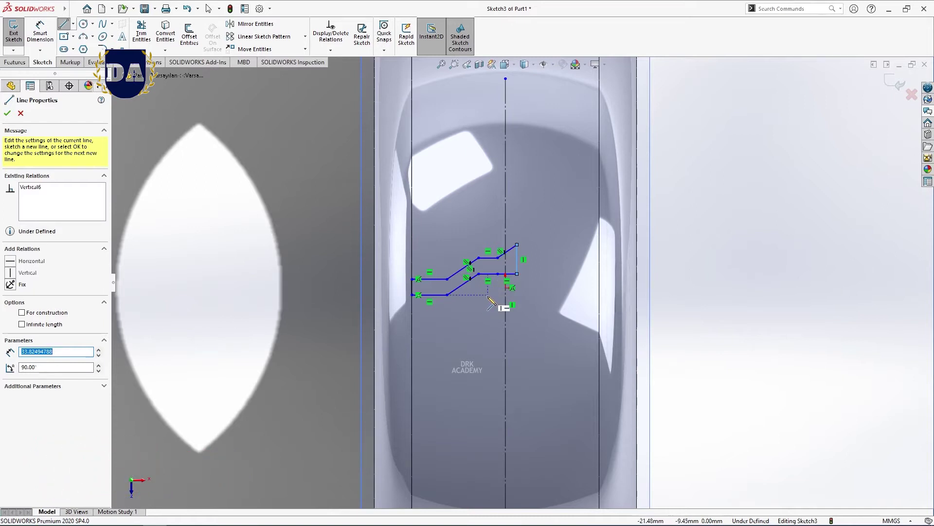
# Outline the lower zigzag lug from the centre line to the tread's right edge and close it
pyautogui.click(488, 295)
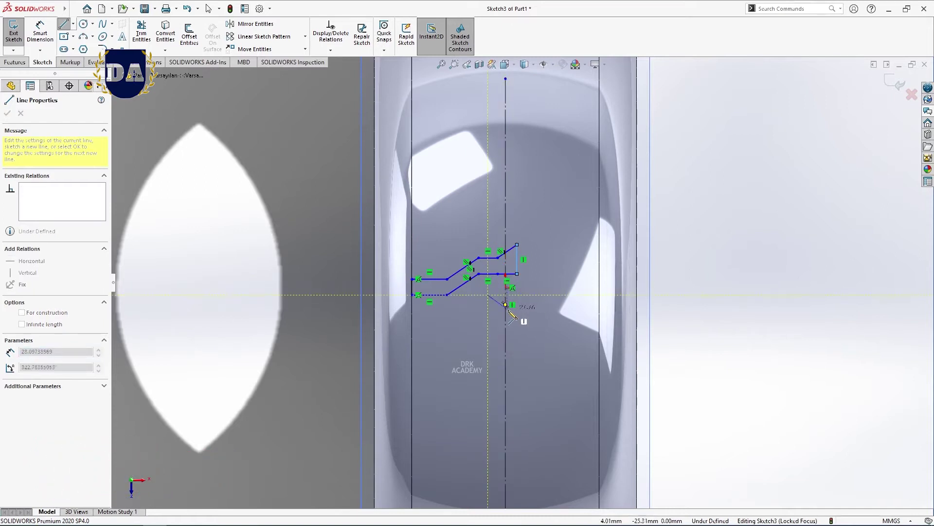
pyautogui.click(517, 295)
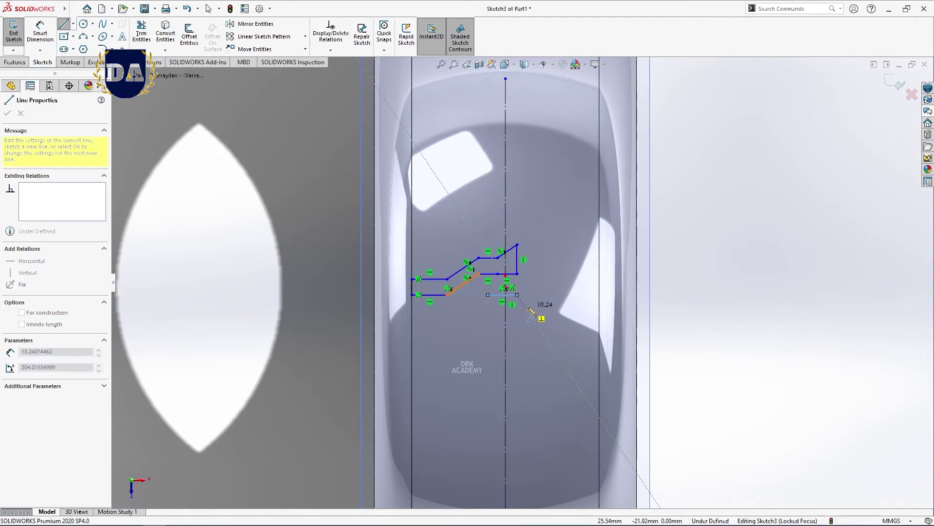
pyautogui.click(526, 309)
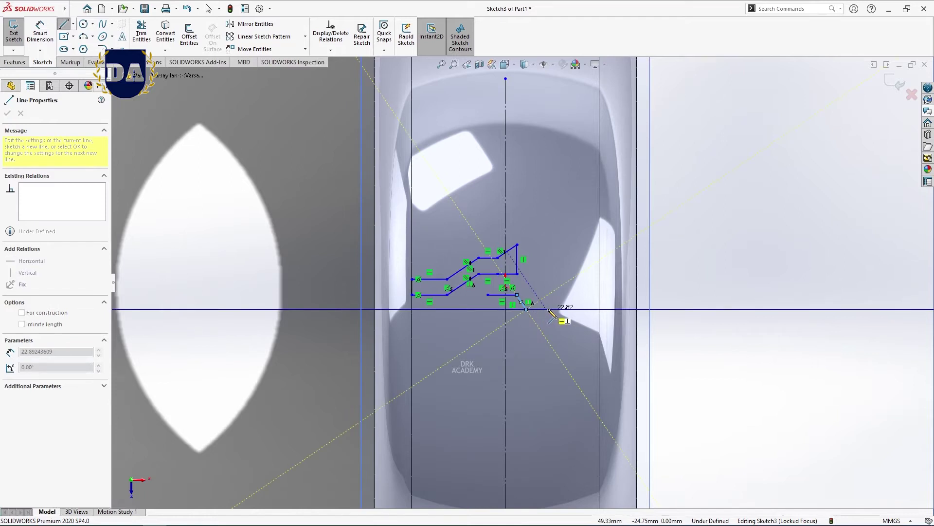
pyautogui.click(560, 310)
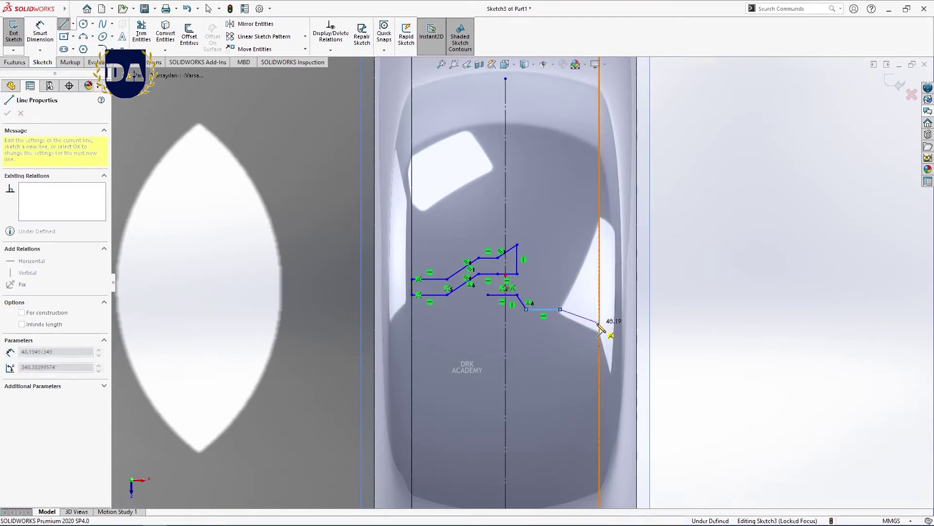
pyautogui.click(600, 324)
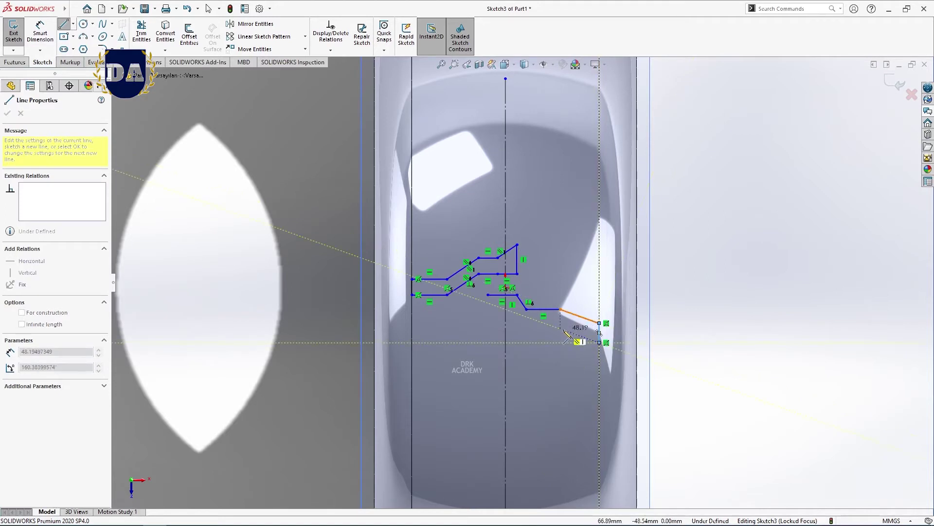
pyautogui.click(560, 329)
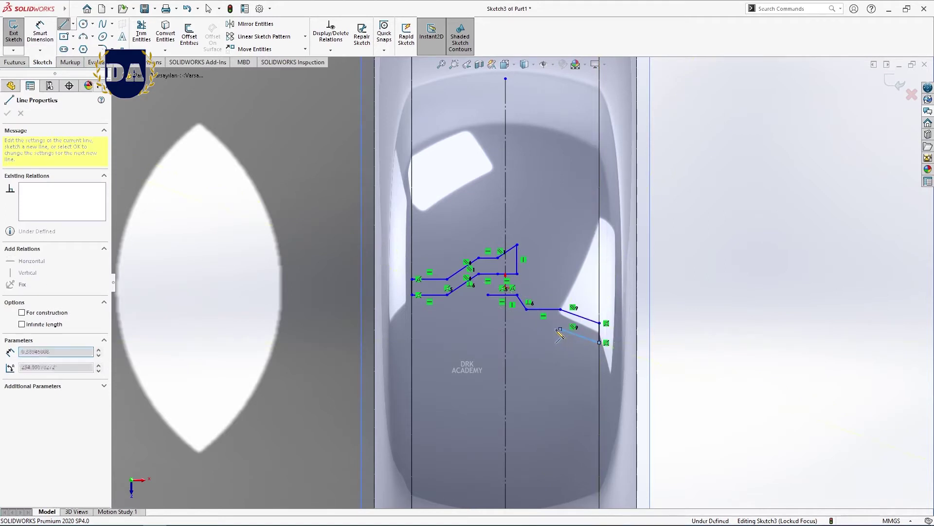
pyautogui.click(526, 329)
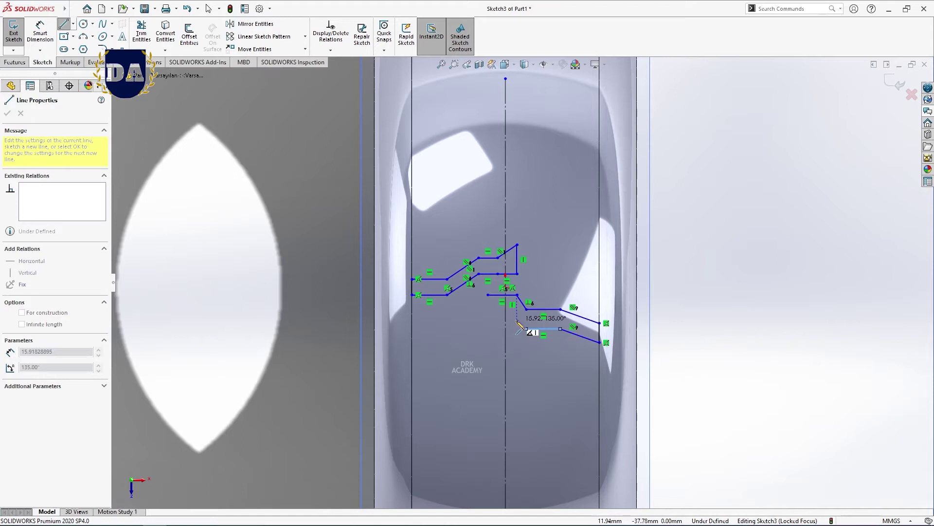
pyautogui.click(517, 320)
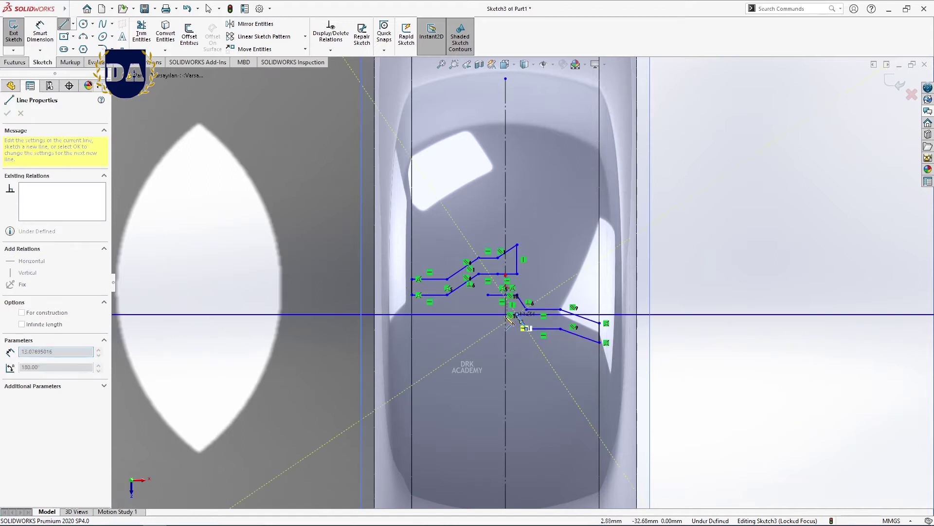
pyautogui.click(488, 314)
pyautogui.click(488, 295)
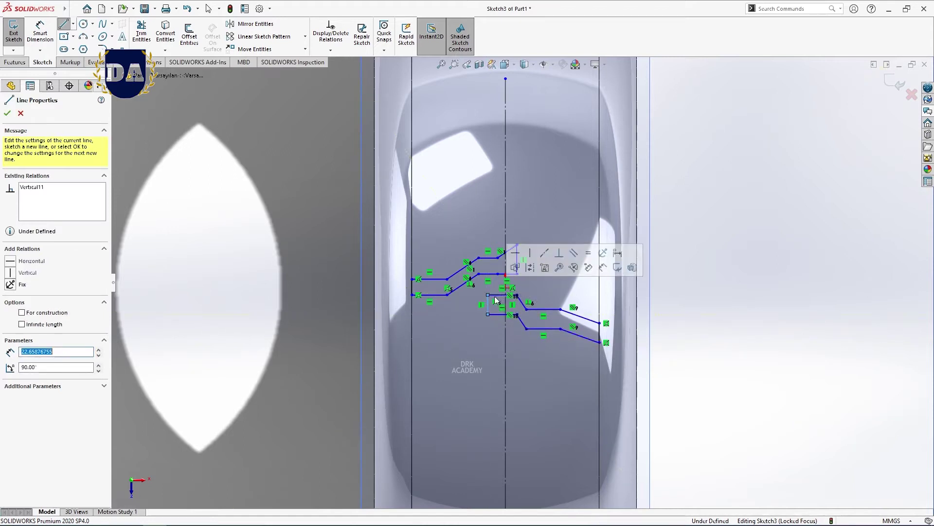
pyautogui.rightClick(719, 266)
pyautogui.click(735, 272)
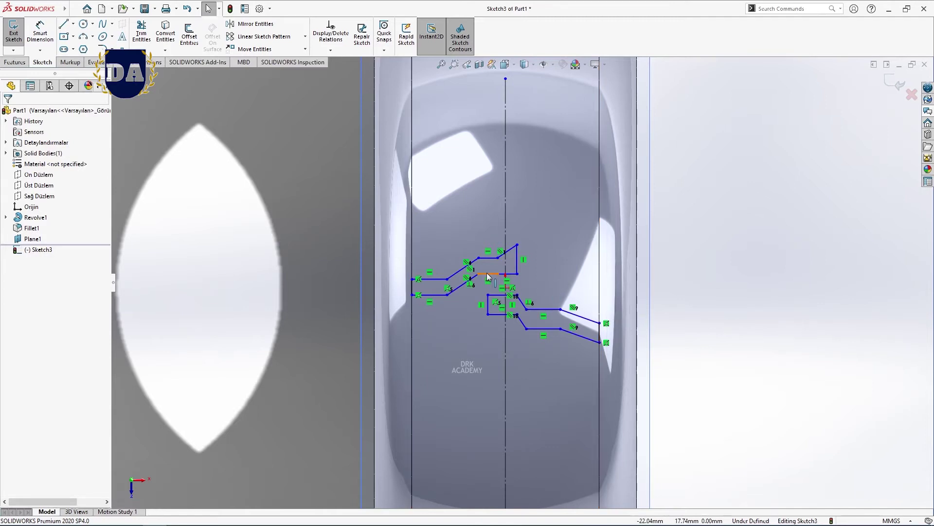
# Zoom in on the lug outlines in the sketch
pyautogui.scroll(3, 544, 310)
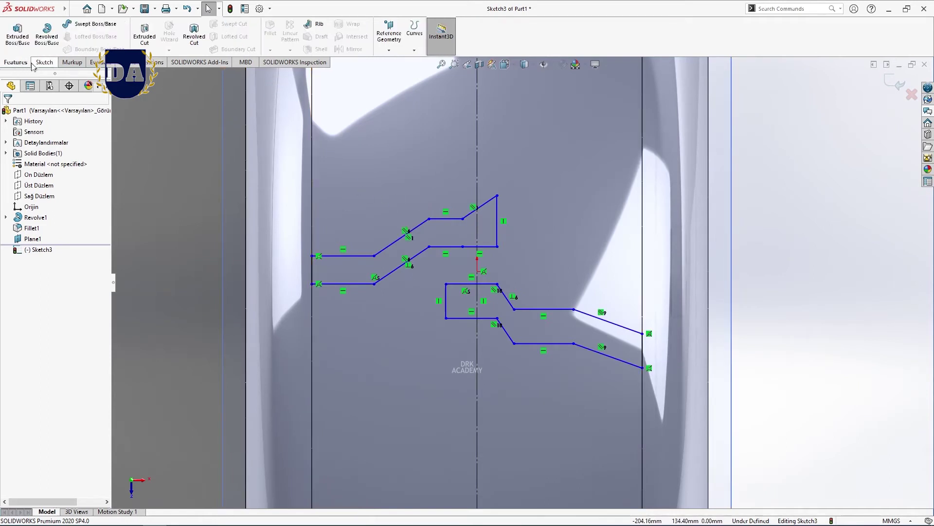
# Start a sketch fillet on the upper lug's corners and set the radius to 5 mm
pyautogui.click(103, 48)
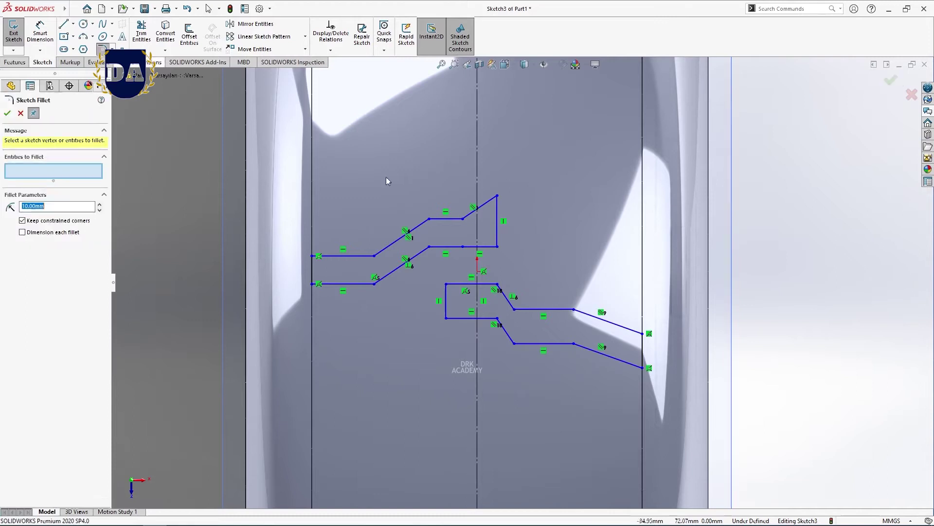
pyautogui.scroll(-2, 457, 243)
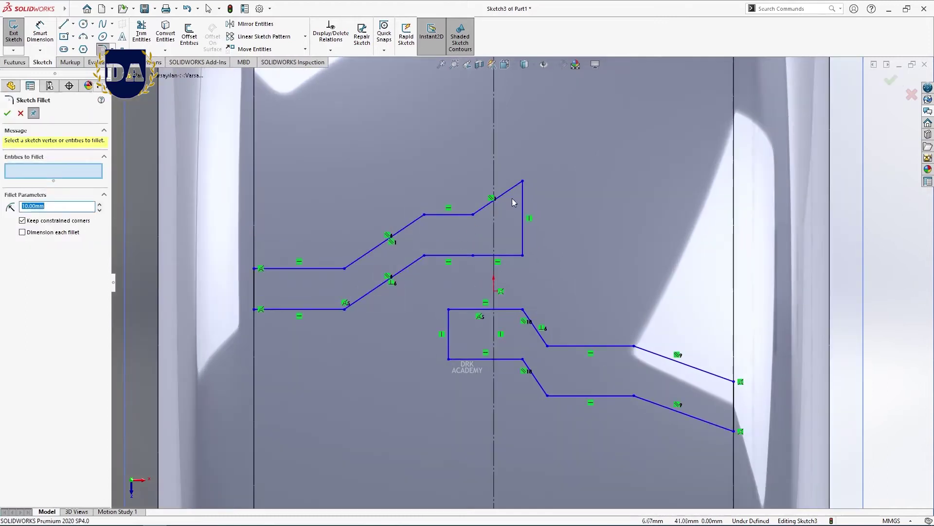
pyautogui.click(473, 214)
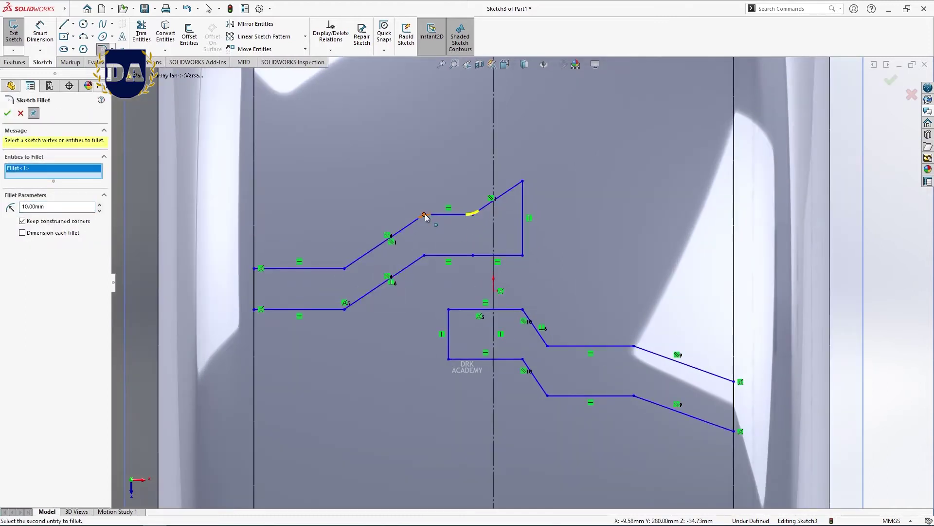
pyautogui.click(424, 214)
pyautogui.click(425, 255)
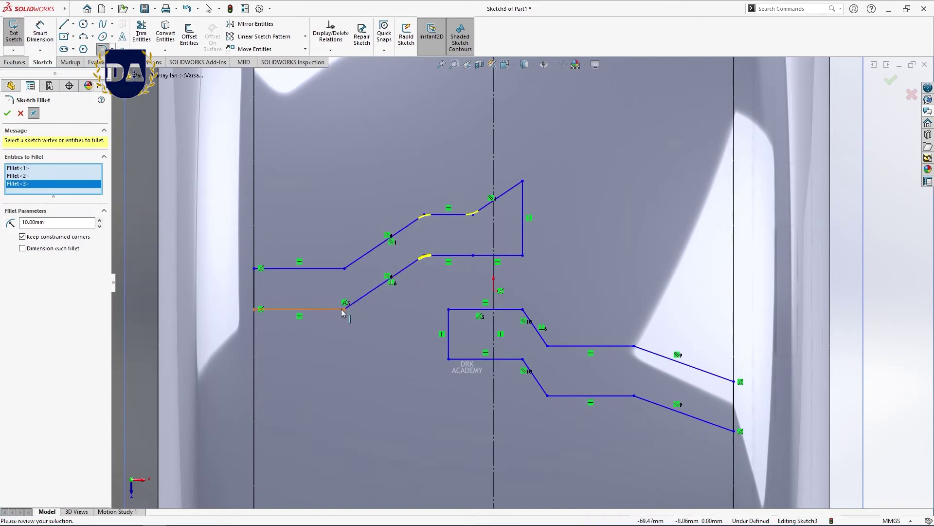
pyautogui.click(345, 309)
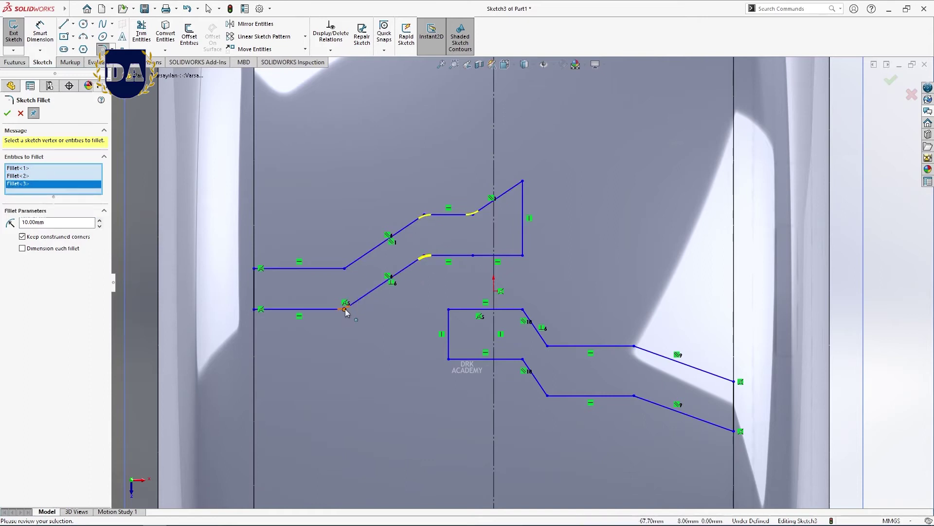
pyautogui.click(345, 268)
pyautogui.click(254, 268)
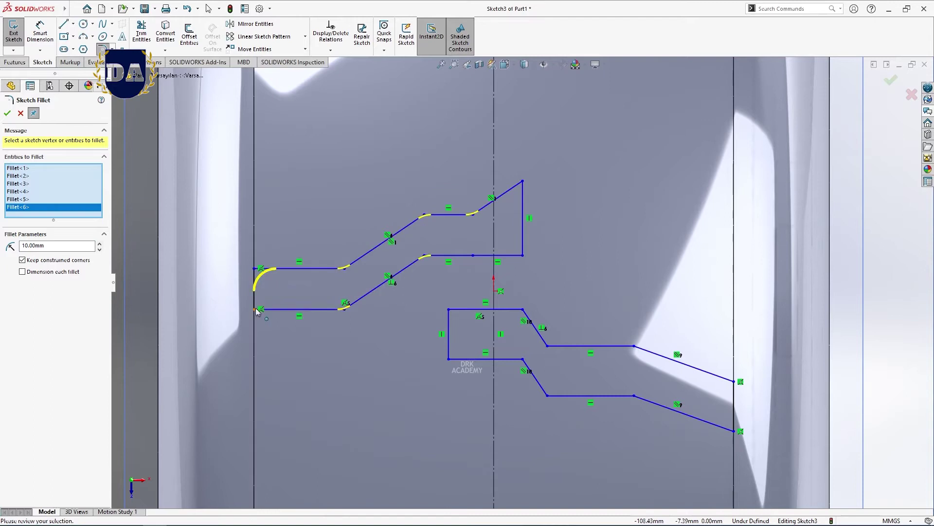
pyautogui.click(255, 309)
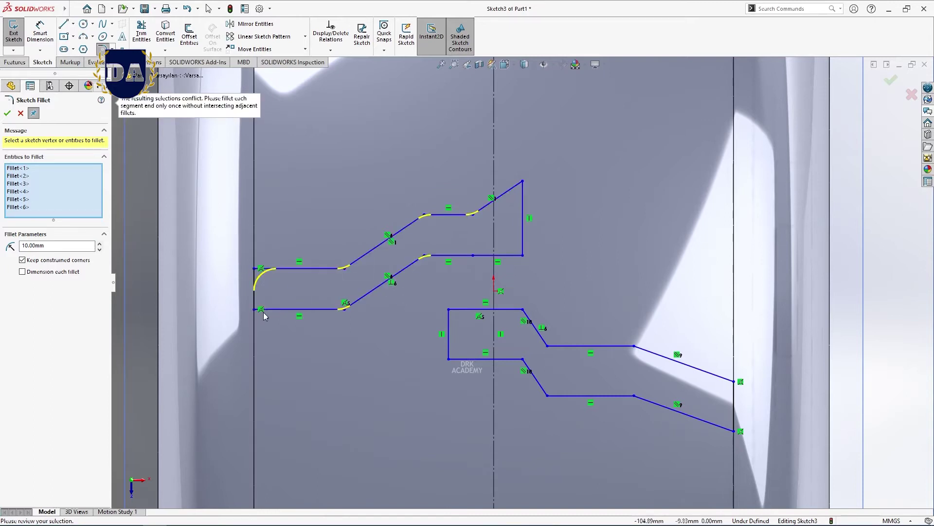
pyautogui.click(61, 247)
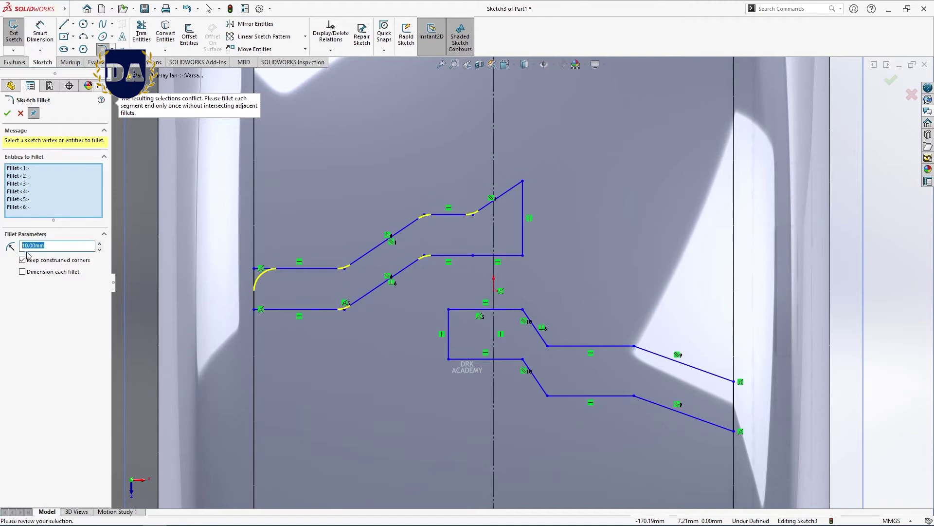
pyautogui.write('5')
pyautogui.press('Return')
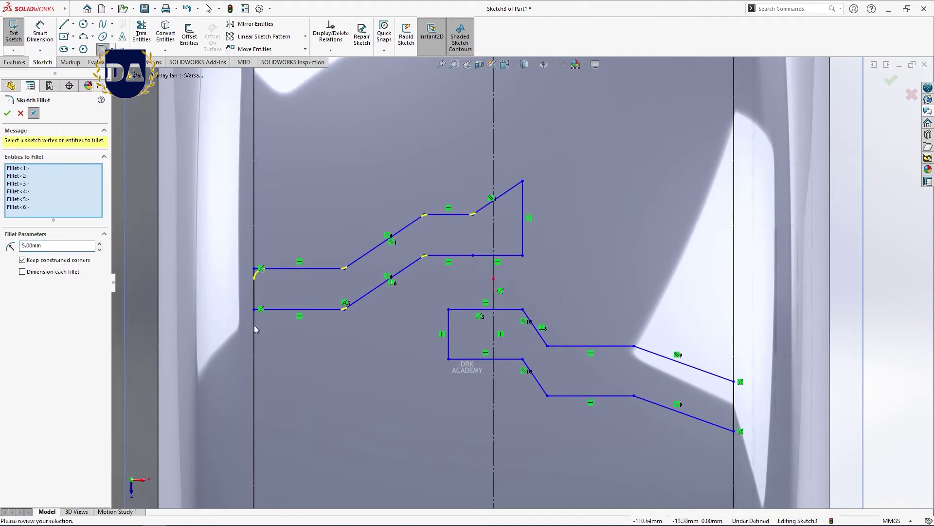
# Pick the remaining corners of both lug outlines for filleting
pyautogui.click(255, 309)
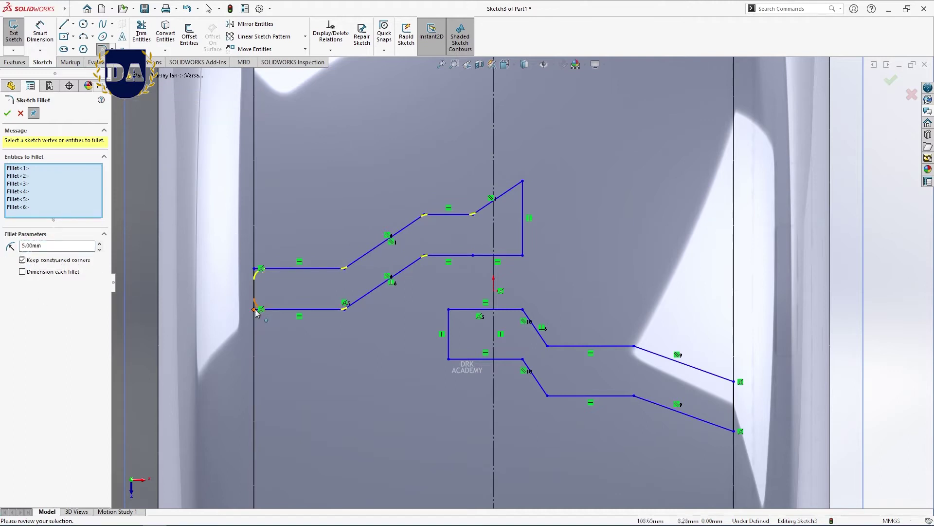
pyautogui.click(523, 255)
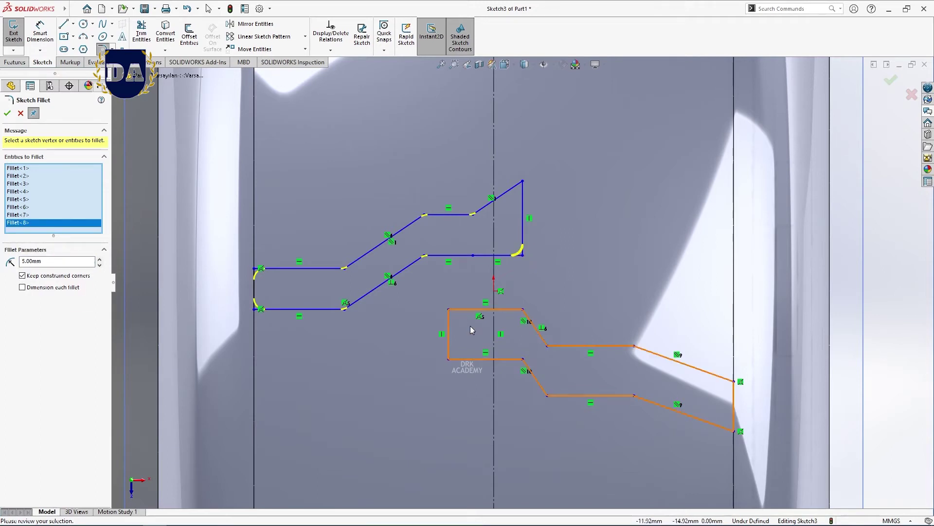
pyautogui.click(449, 318)
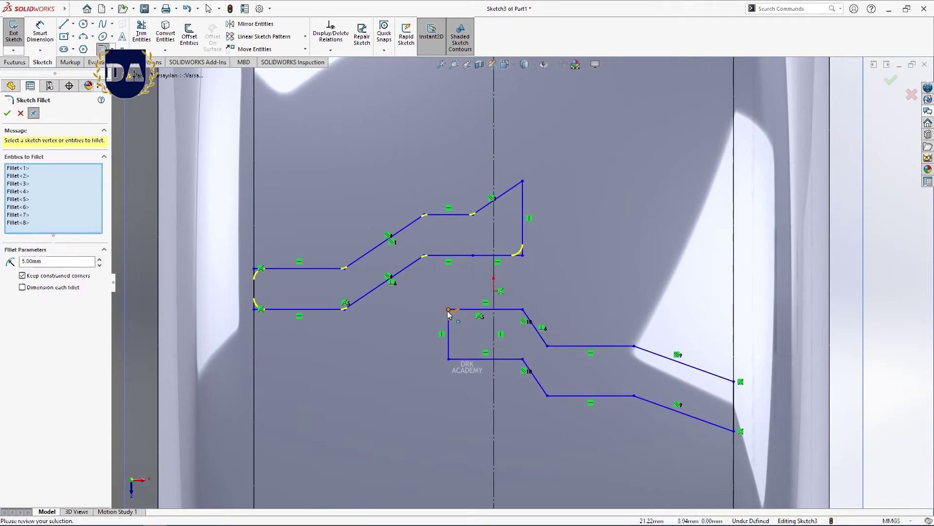
pyautogui.click(449, 359)
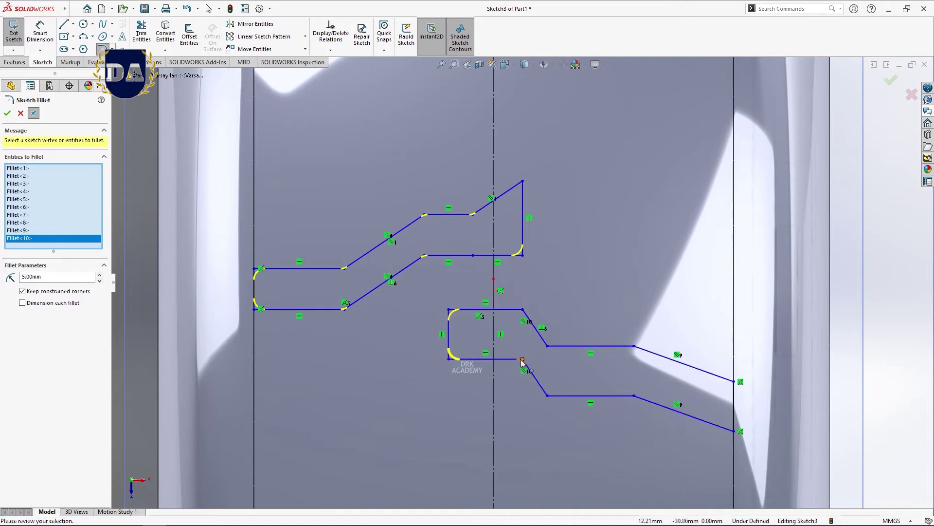
pyautogui.click(522, 359)
pyautogui.click(521, 310)
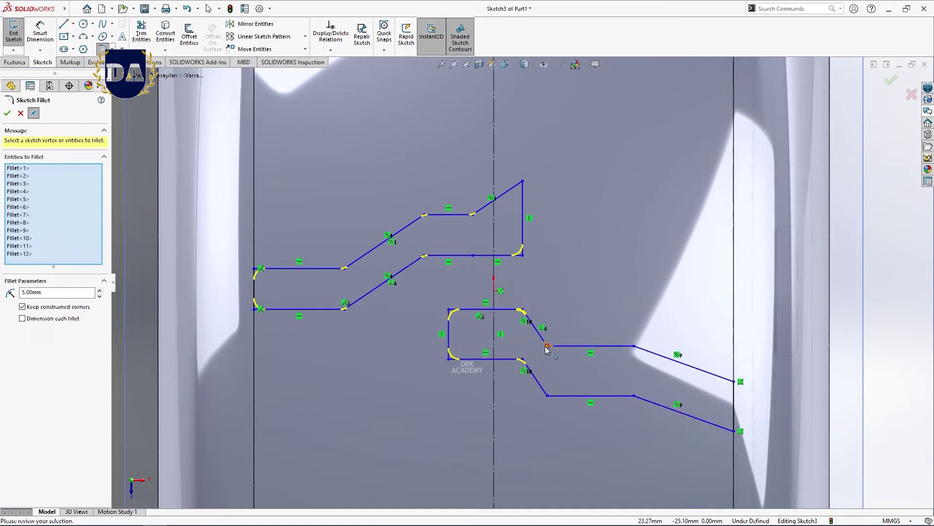
pyautogui.click(547, 346)
pyautogui.click(547, 396)
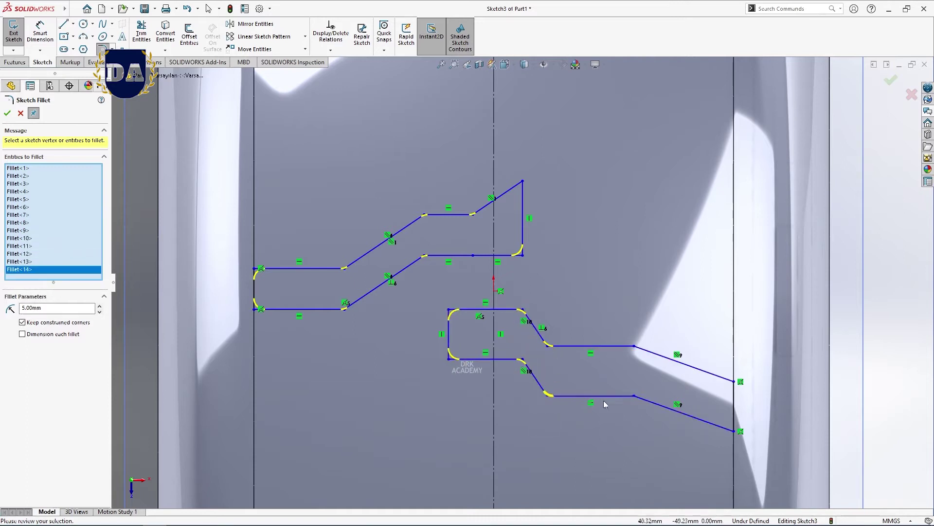
pyautogui.click(634, 395)
pyautogui.click(634, 344)
pyautogui.click(734, 382)
pyautogui.click(734, 433)
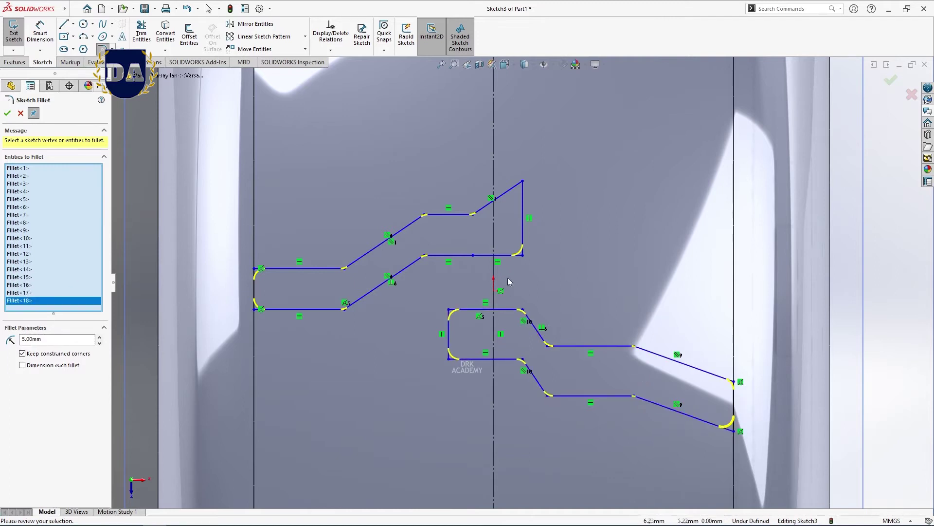
pyautogui.click(524, 184)
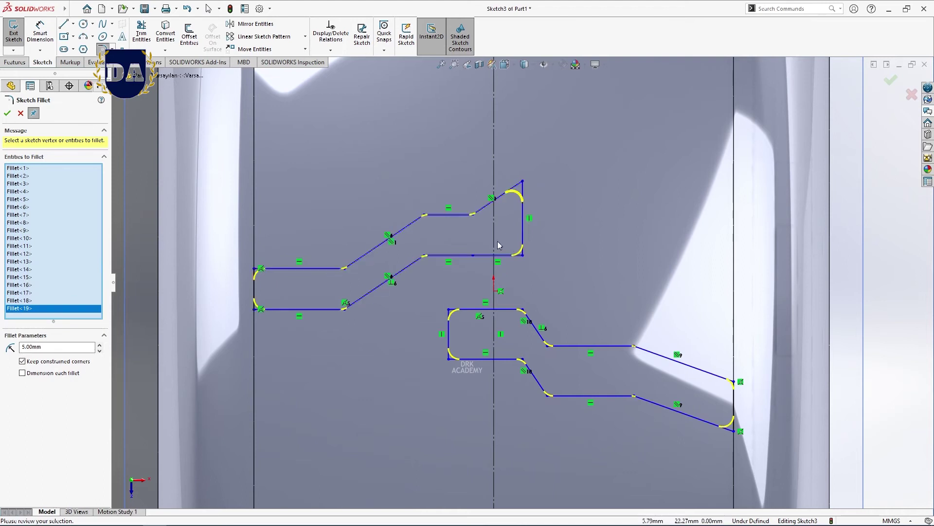
# Apply the 5 mm fillets and close the Sketch Fillet PropertyManager
pyautogui.press('Return')
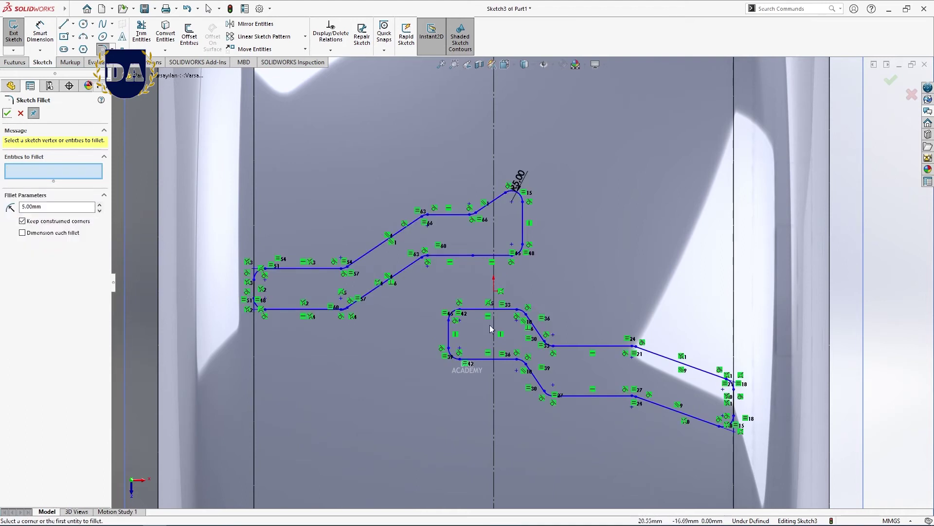
pyautogui.scroll(4, 511, 190)
pyautogui.scroll(-3, 485, 254)
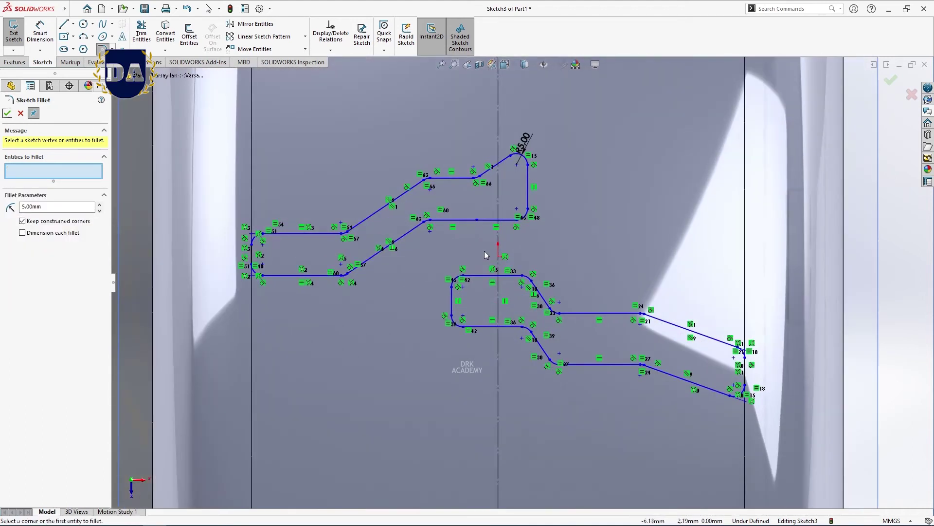
pyautogui.click(20, 113)
pyautogui.scroll(3, 662, 313)
pyautogui.scroll(2, 647, 313)
pyautogui.scroll(3, 633, 304)
pyautogui.scroll(-2, 632, 304)
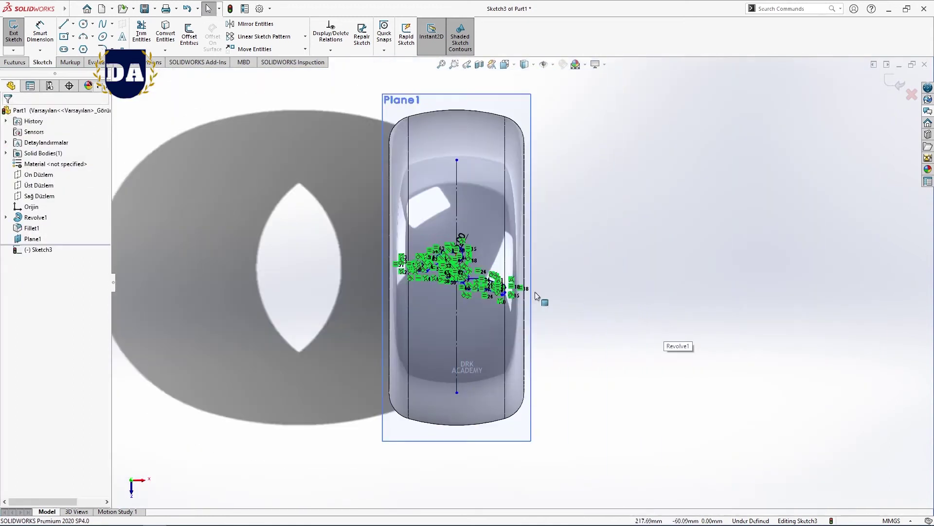
# Extrude Sketch3 blind to 120 mm depth, creating Boss-Extrude1
pyautogui.click(14, 62)
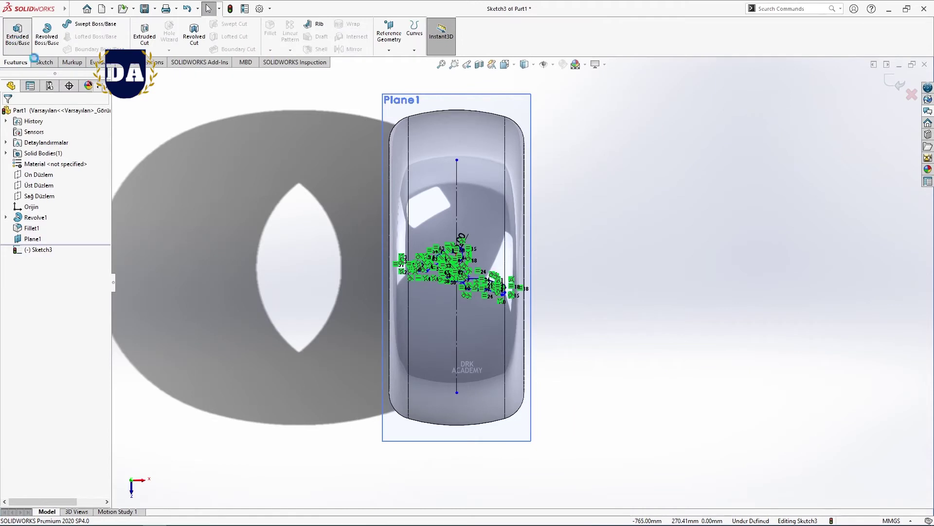
pyautogui.click(18, 34)
pyautogui.moveTo(465, 337)
pyautogui.mouseDown(button='middle')
pyautogui.moveTo(483, 175)
pyautogui.moveTo(317, 162)
pyautogui.moveTo(425, 187)
pyautogui.moveTo(424, 210)
pyautogui.mouseUp(button='middle')
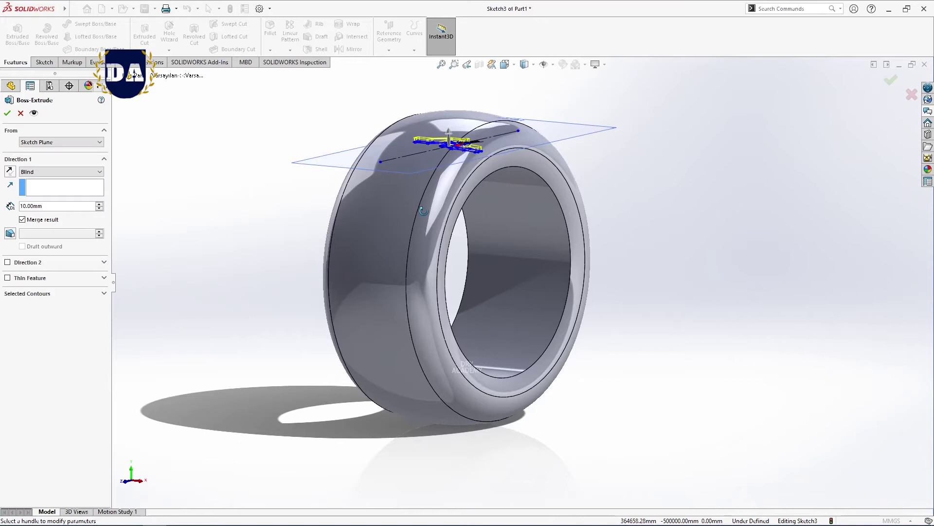
pyautogui.moveTo(423, 211); pyautogui.dragTo(424, 214, button='middle')
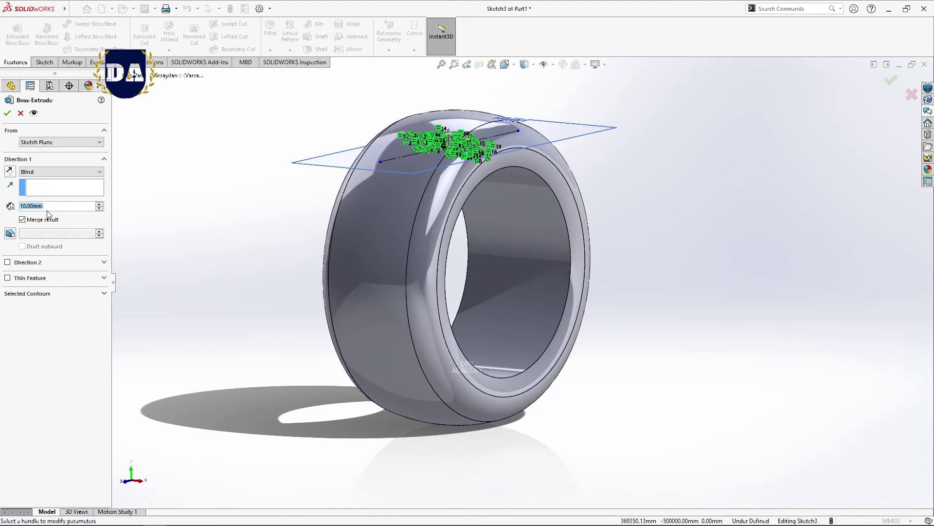
pyautogui.write('100')
pyautogui.press('Return')
pyautogui.moveTo(266, 217)
pyautogui.mouseDown(button='middle')
pyautogui.moveTo(326, 234)
pyautogui.moveTo(157, 236)
pyautogui.mouseUp(button='middle')
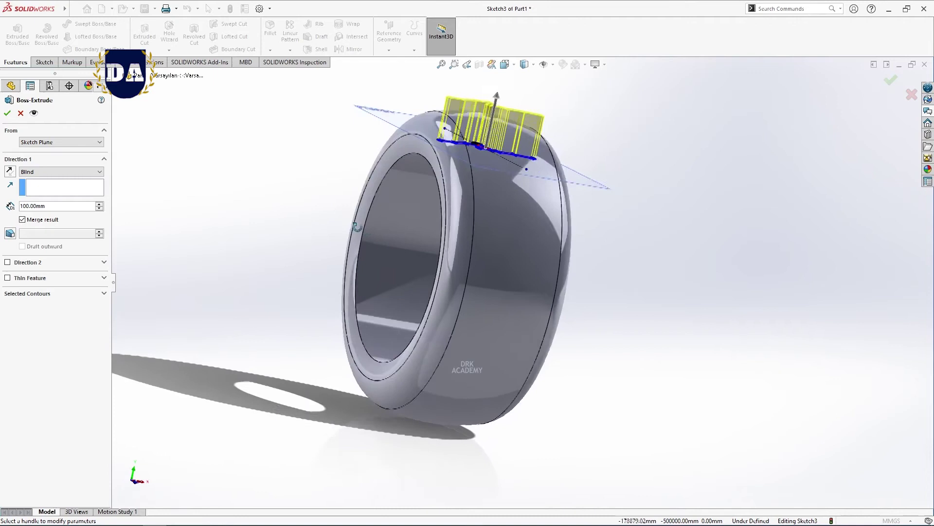
pyautogui.write('120')
pyautogui.press('Return')
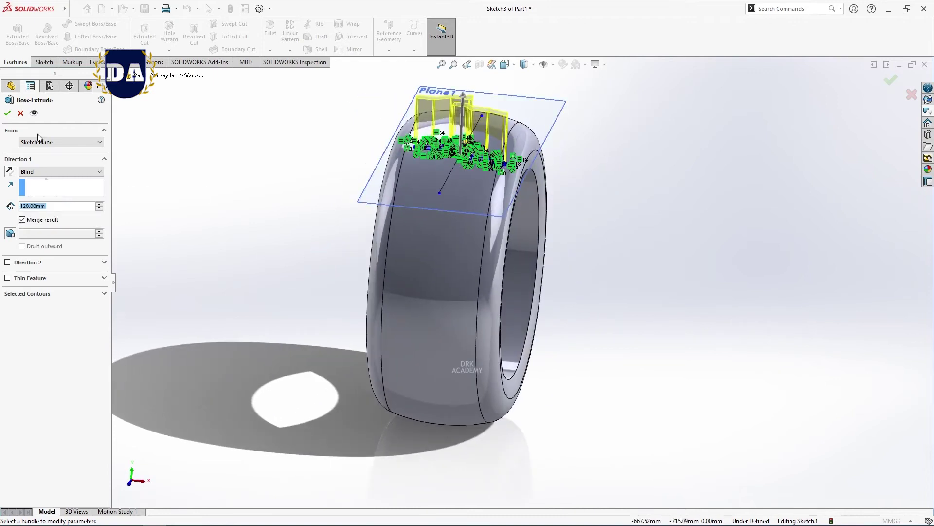
pyautogui.click(7, 113)
pyautogui.moveTo(399, 204)
pyautogui.mouseDown(button='middle')
pyautogui.moveTo(548, 199)
pyautogui.moveTo(341, 209)
pyautogui.mouseUp(button='middle')
pyautogui.click(32, 238)
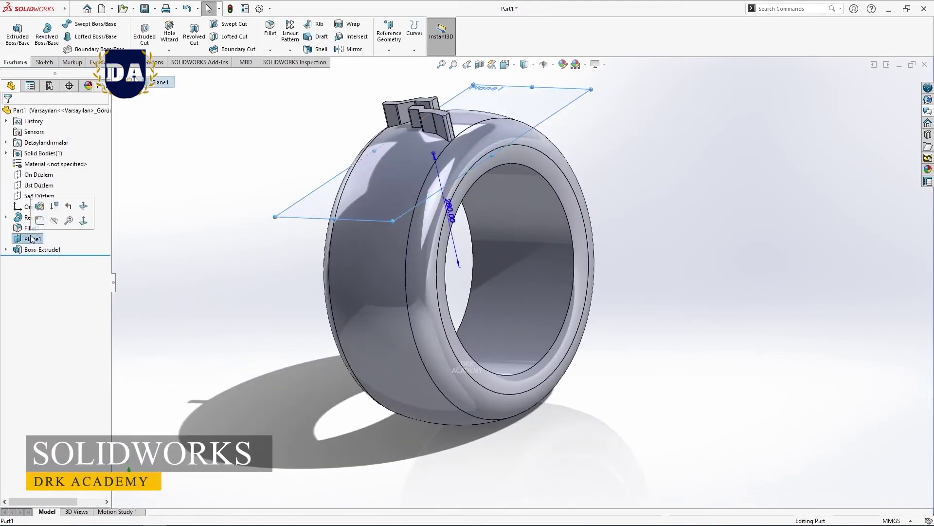
pyautogui.click(65, 223)
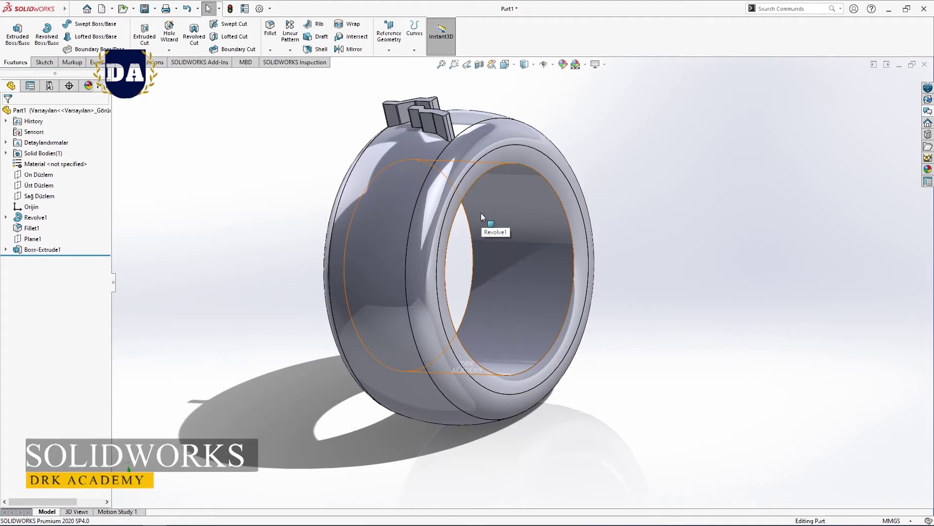
pyautogui.moveTo(481, 212); pyautogui.dragTo(458, 208, button='middle')
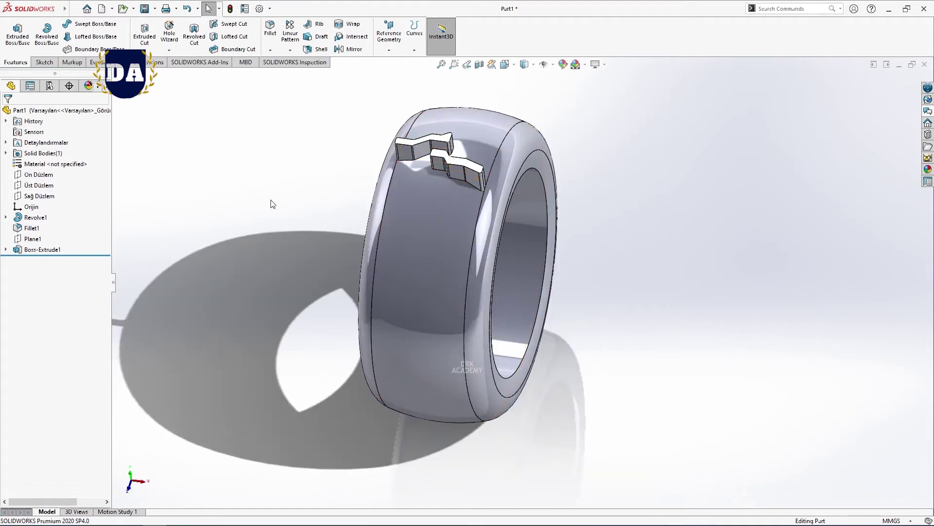
# Start a Circular Pattern of Boss-Extrude1 with 20 instances
pyautogui.click(44, 62)
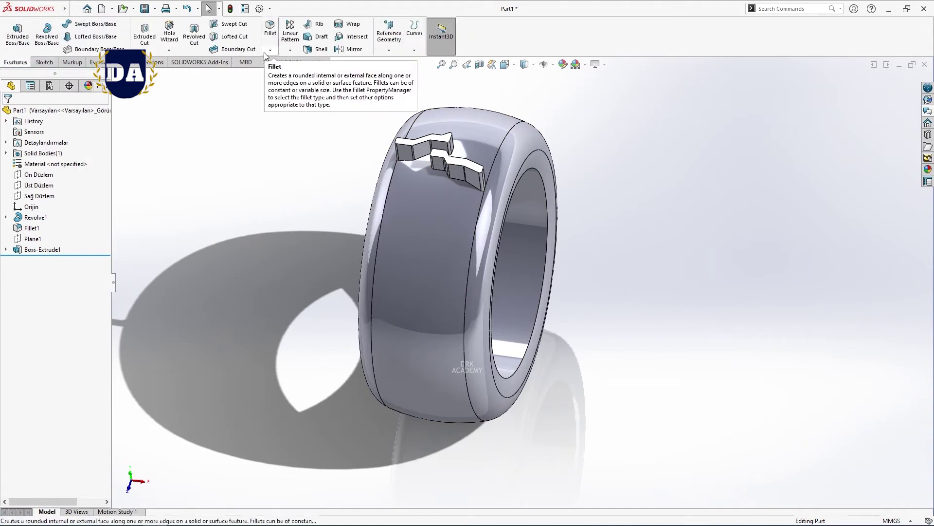
pyautogui.click(290, 50)
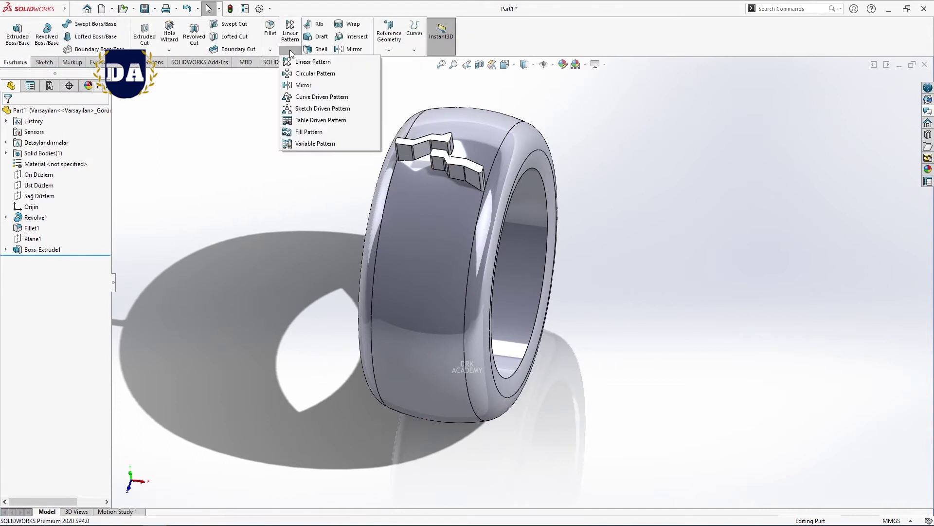
pyautogui.click(314, 74)
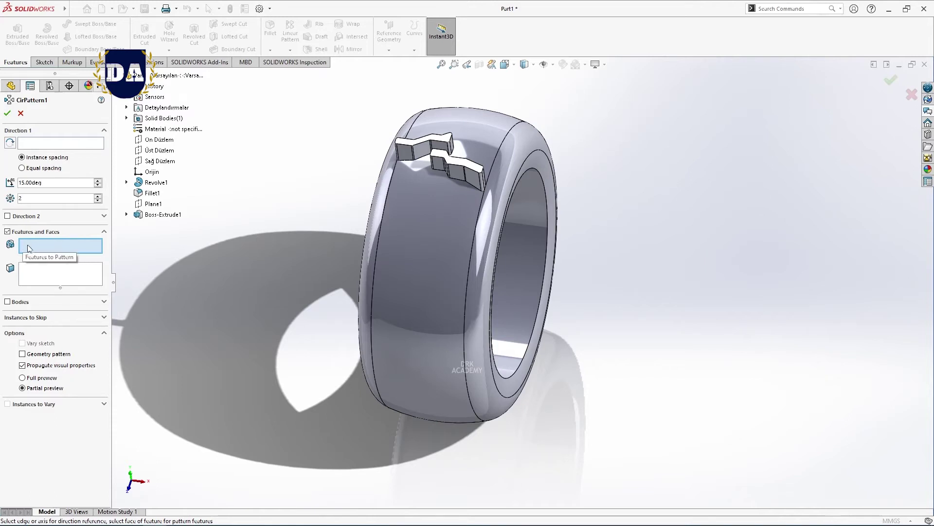
pyautogui.click(149, 217)
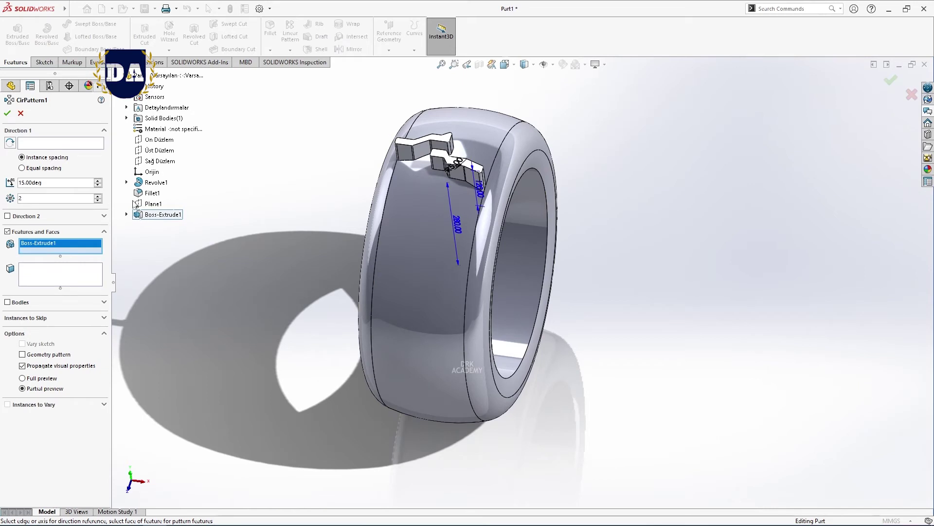
pyautogui.moveTo(334, 189); pyautogui.dragTo(165, 211, button='middle')
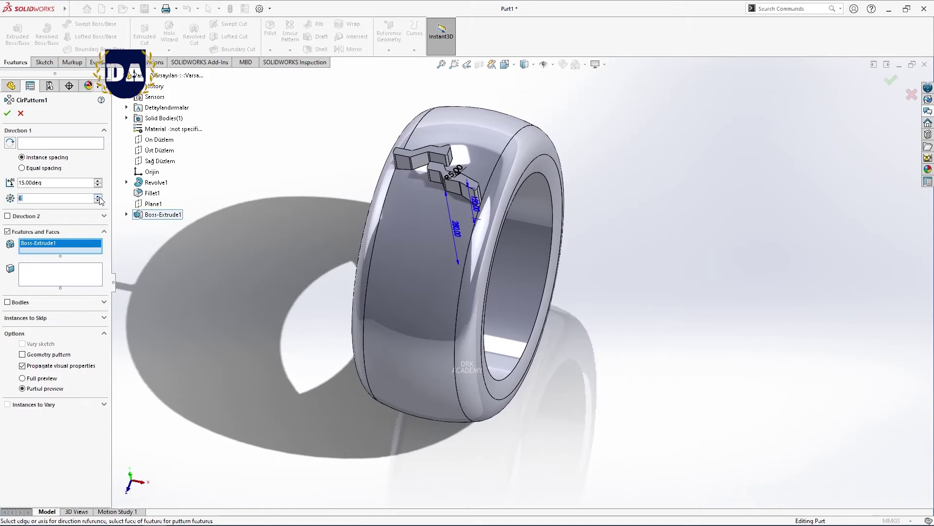
pyautogui.write('20')
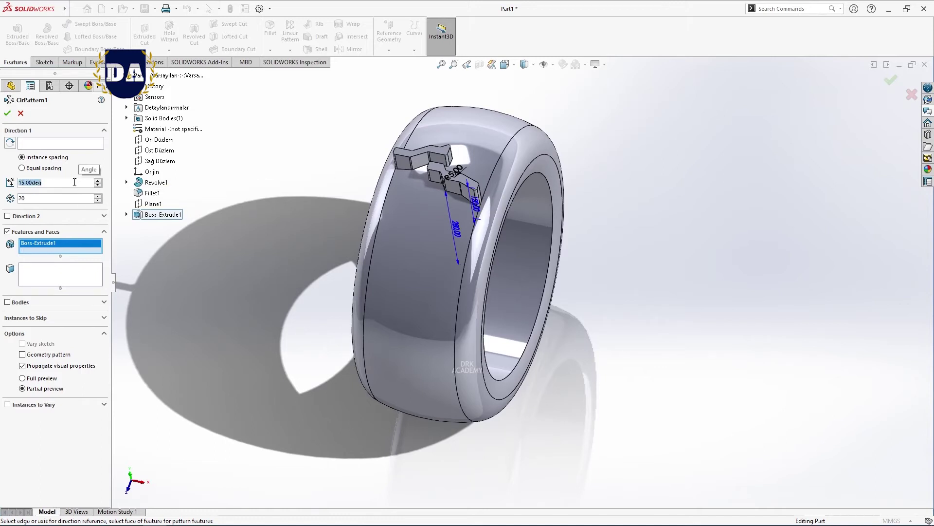
pyautogui.click(4, 167)
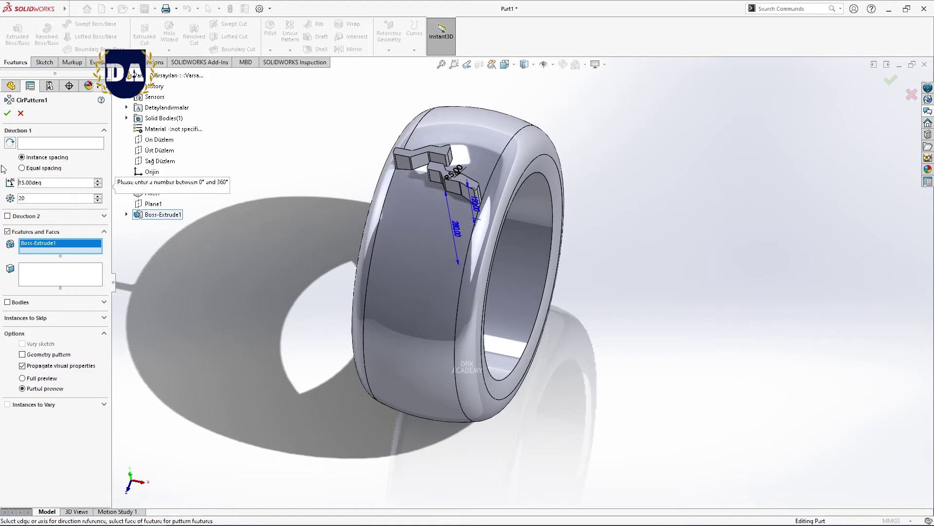
# Use the tire's circular edge as the pattern's Direction 1 axis
pyautogui.click(51, 144)
pyautogui.moveTo(374, 230)
pyautogui.mouseDown(button='middle')
pyautogui.moveTo(429, 185)
pyautogui.moveTo(387, 266)
pyautogui.moveTo(401, 250)
pyautogui.moveTo(390, 291)
pyautogui.moveTo(138, 228)
pyautogui.mouseUp(button='middle')
pyautogui.click(441, 169)
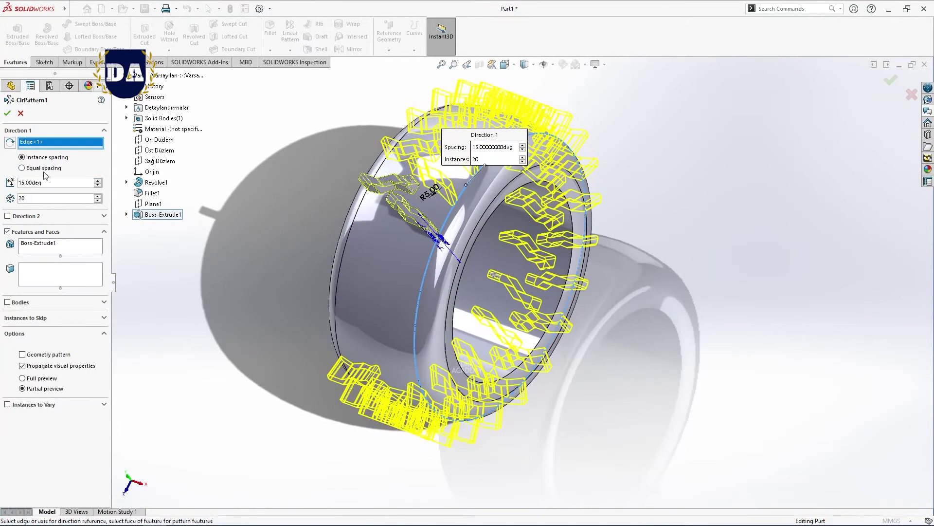
# Space the 20 lugs equally over 360°, confirm CirPattern1 and orbit to inspect
pyautogui.click(22, 168)
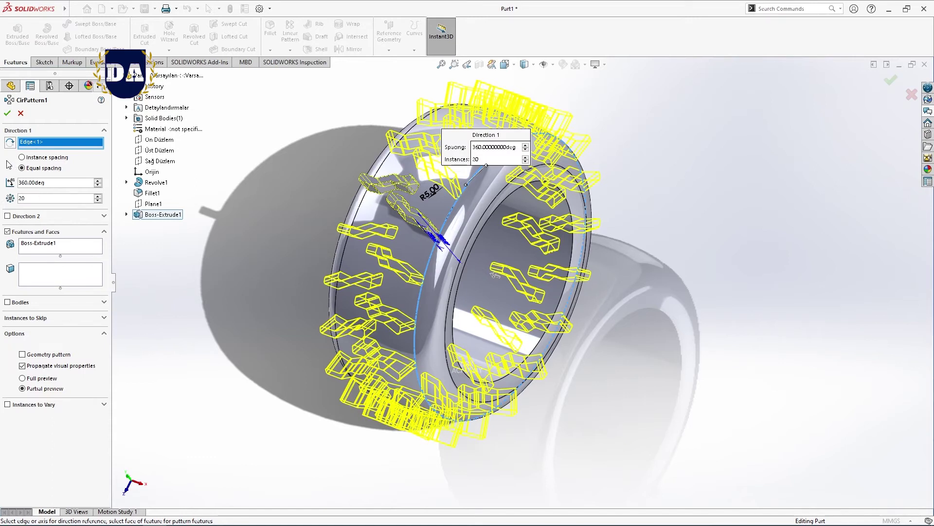
pyautogui.click(7, 115)
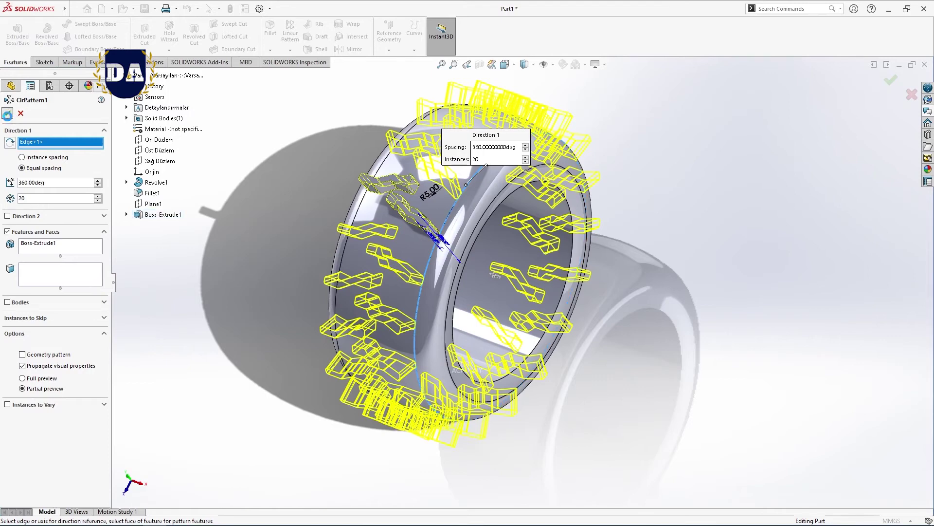
pyautogui.moveTo(617, 305)
pyautogui.mouseDown(button='middle')
pyautogui.moveTo(600, 255)
pyautogui.moveTo(743, 251)
pyautogui.mouseUp(button='middle')
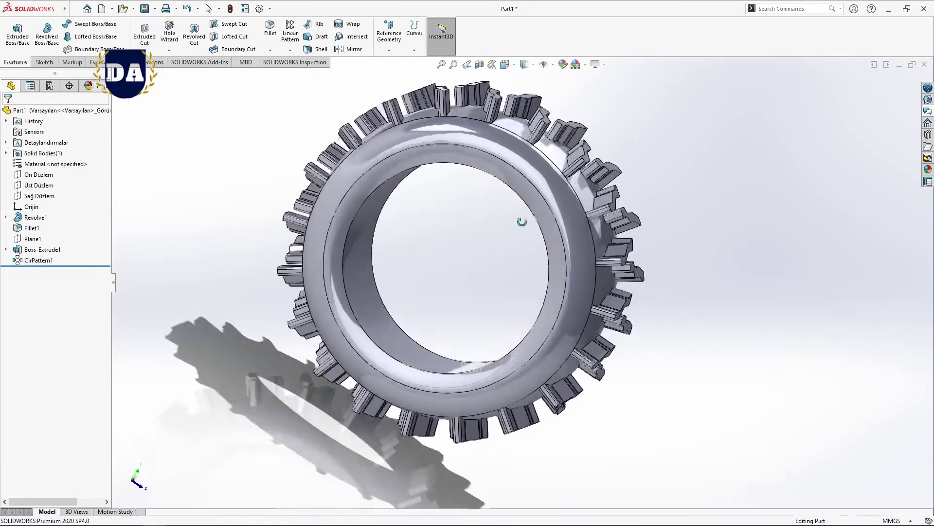
pyautogui.moveTo(553, 209); pyautogui.dragTo(459, 131, button='middle')
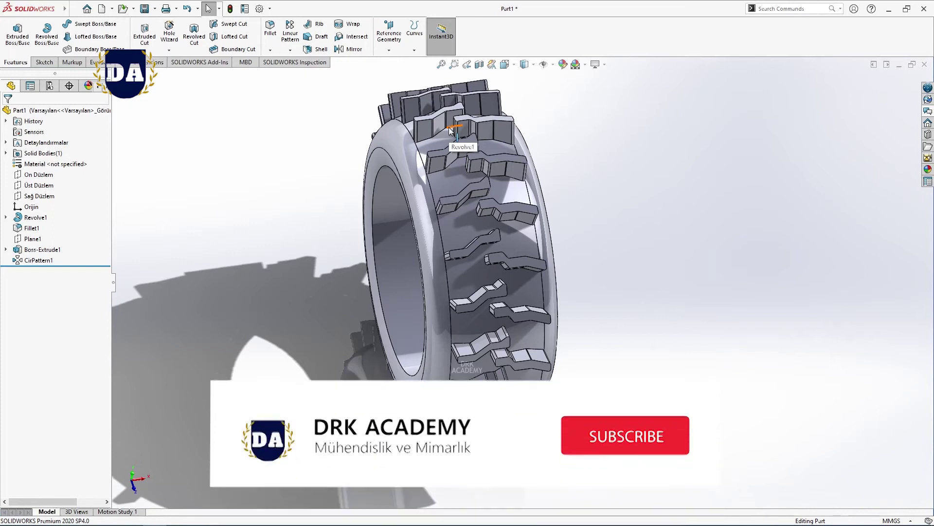
pyautogui.moveTo(405, 265)
pyautogui.mouseDown(button='middle')
pyautogui.moveTo(362, 222)
pyautogui.moveTo(336, 219)
pyautogui.mouseUp(button='middle')
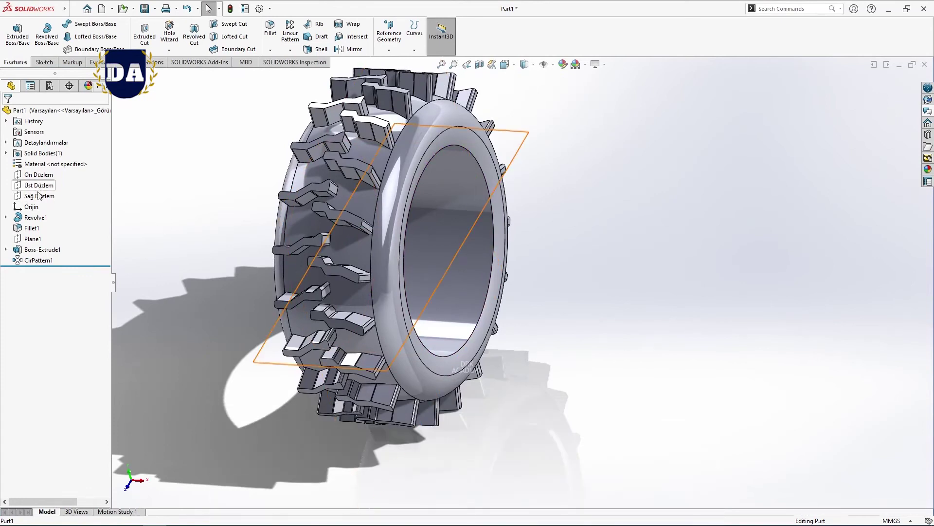
# Open a new sketch on the On Düzlem plane, viewed normal to it
pyautogui.click(39, 175)
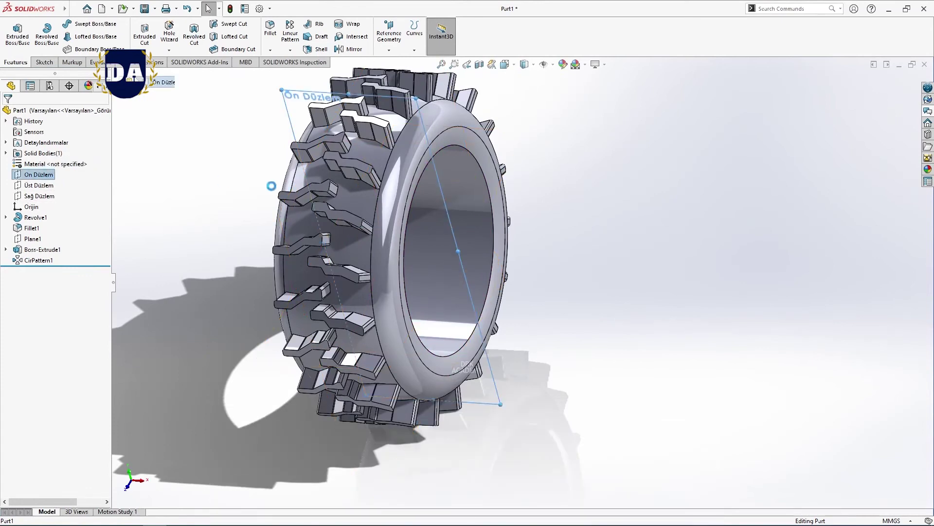
pyautogui.hotkey('ctrl', '8')
pyautogui.click(39, 174)
pyautogui.click(30, 161)
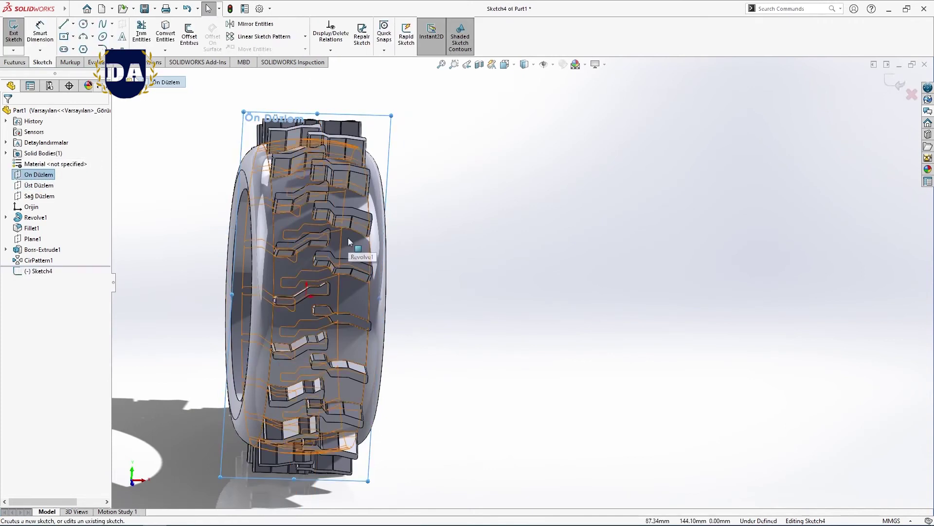
pyautogui.press('f')
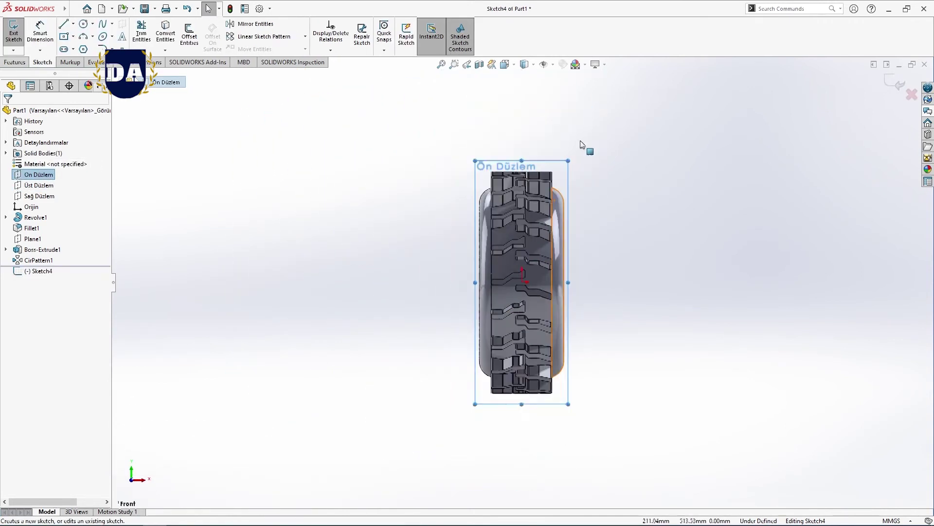
pyautogui.scroll(-2, 580, 144)
pyautogui.scroll(-2, 519, 199)
pyautogui.click(576, 161)
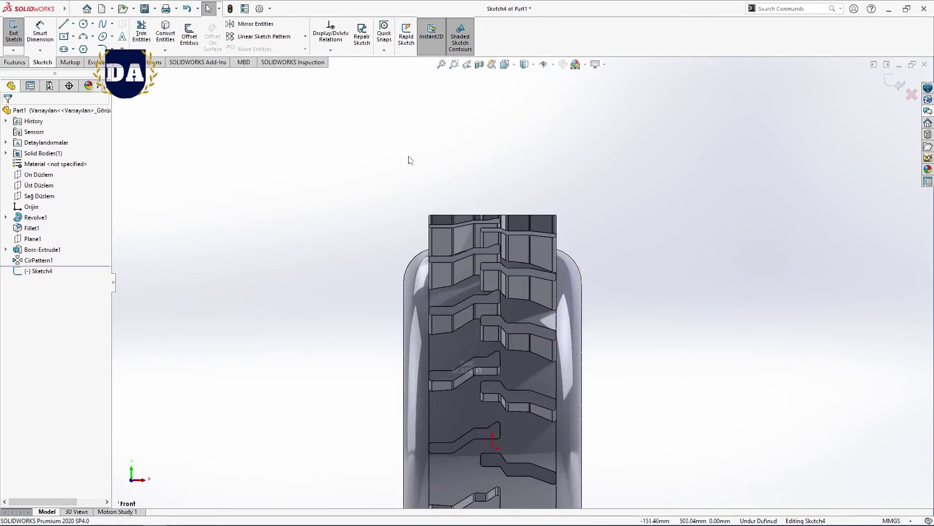
pyautogui.press('l')
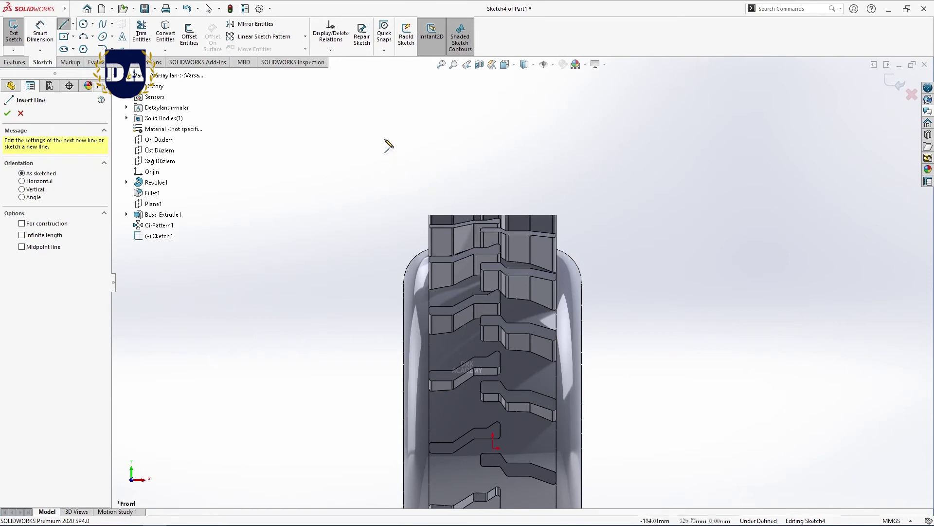
# Draw the closed notched cut profile above the tire's tread
pyautogui.click(366, 139)
pyautogui.click(624, 139)
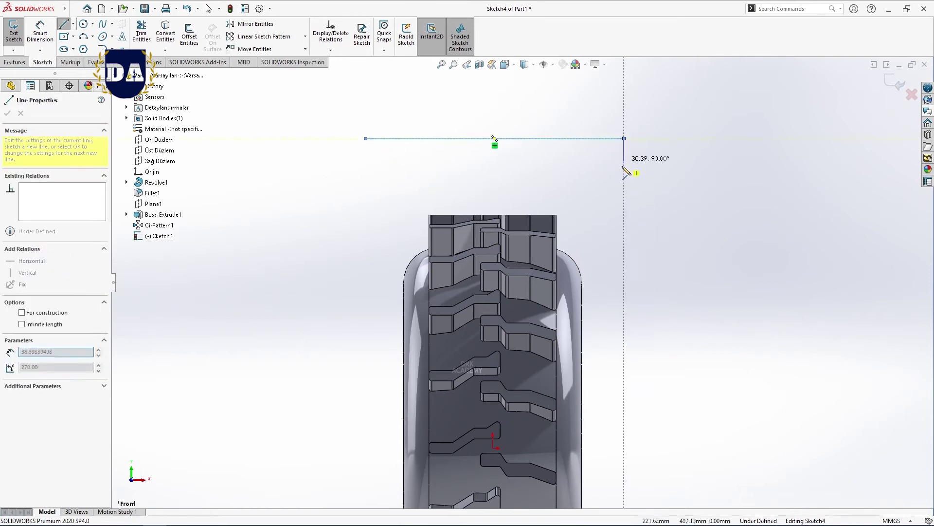
pyautogui.click(624, 186)
pyautogui.click(600, 154)
pyautogui.click(398, 155)
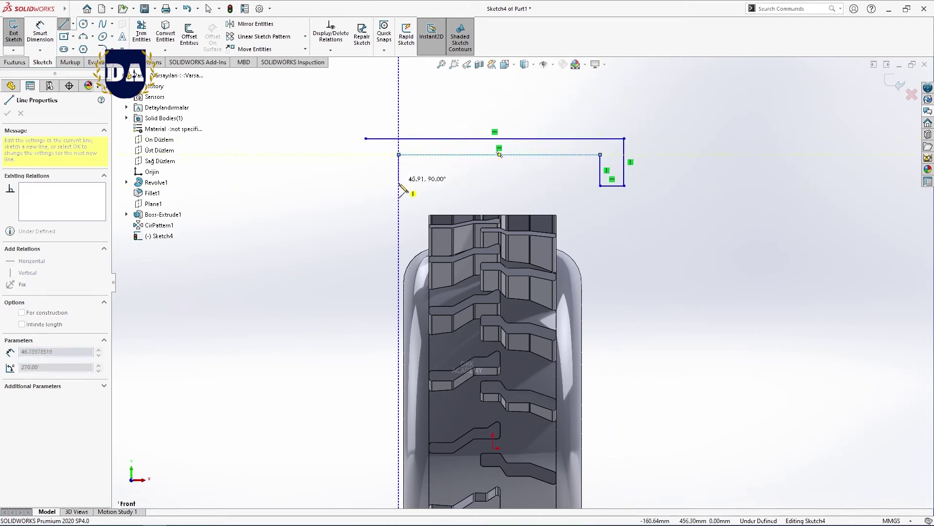
pyautogui.click(398, 186)
pyautogui.click(365, 185)
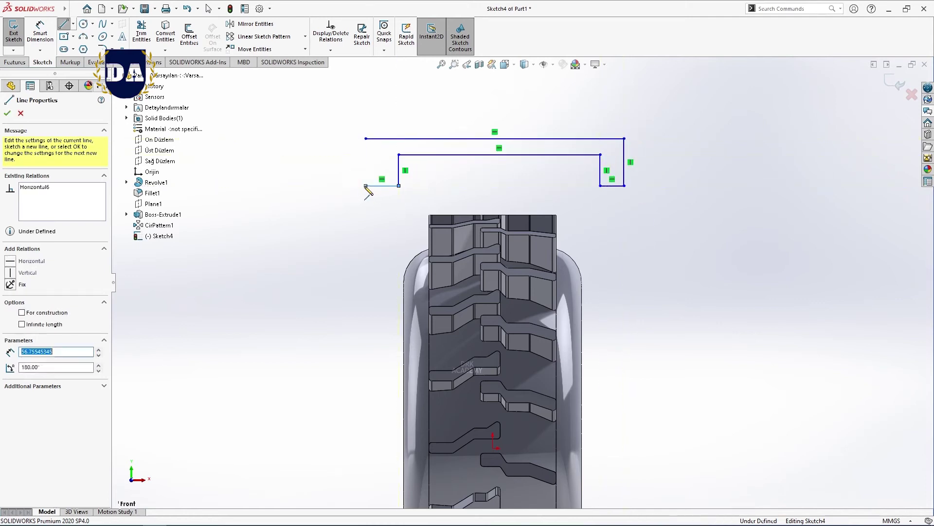
pyautogui.click(365, 139)
pyautogui.rightClick(299, 188)
pyautogui.click(312, 189)
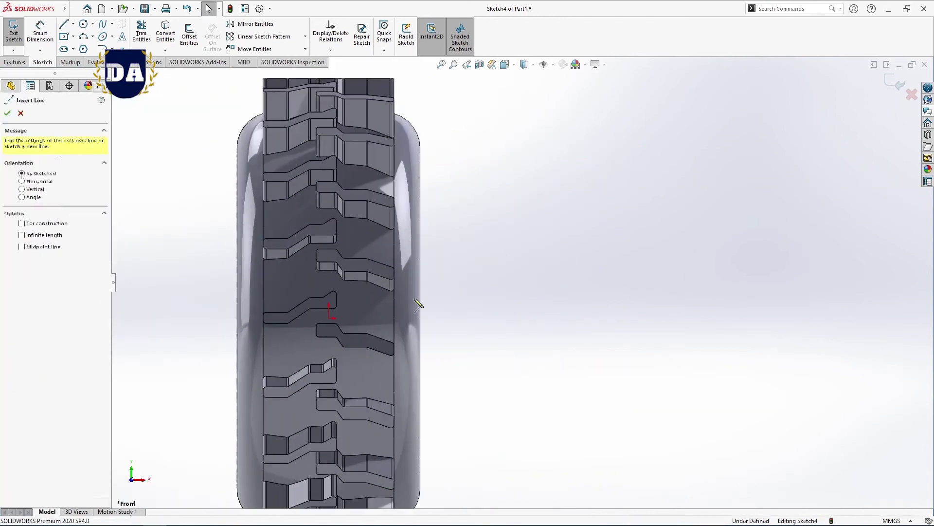
# Draw a horizontal line from the origin extending past the tire's right side
pyautogui.click(329, 318)
pyautogui.click(511, 318)
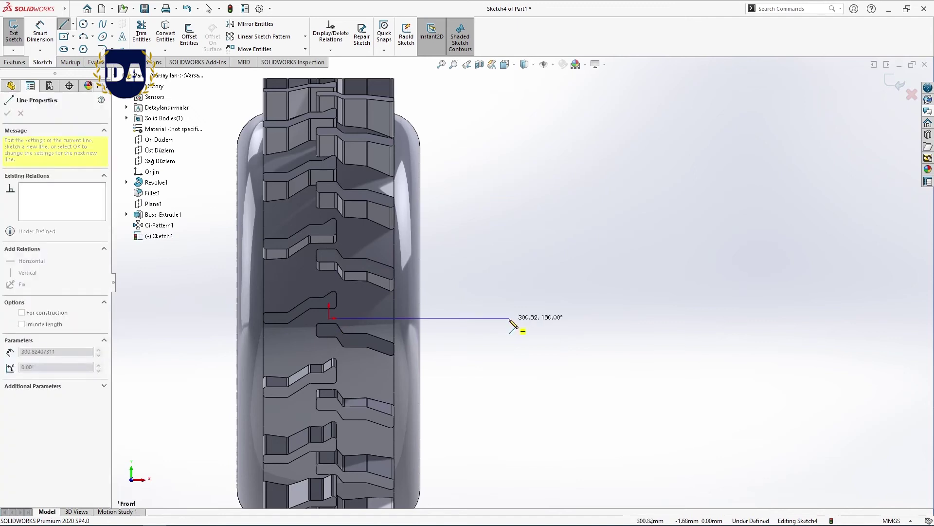
pyautogui.rightClick(549, 305)
pyautogui.click(573, 313)
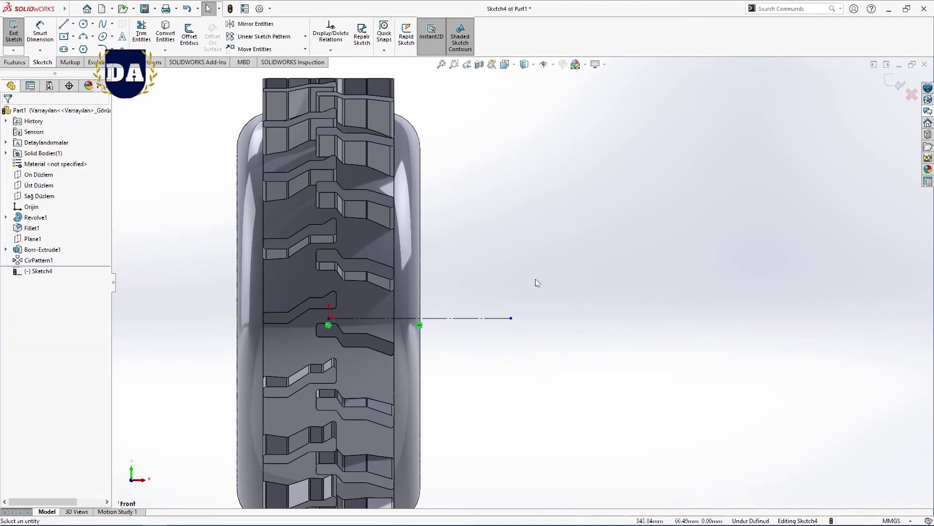
pyautogui.scroll(3, 512, 285)
pyautogui.scroll(-2, 522, 222)
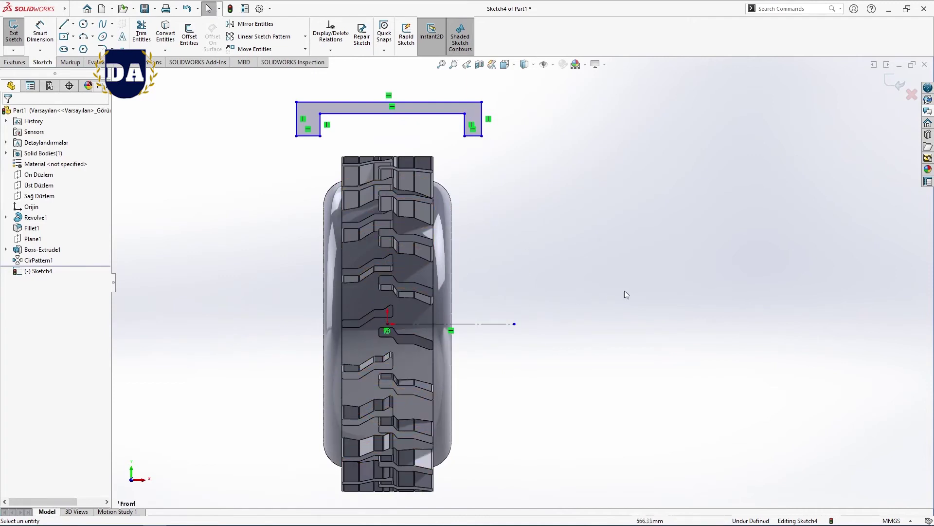
# Discard a stray line and delete the Horizontal relation on the profile's outer top line
pyautogui.press('l')
pyautogui.click(388, 324)
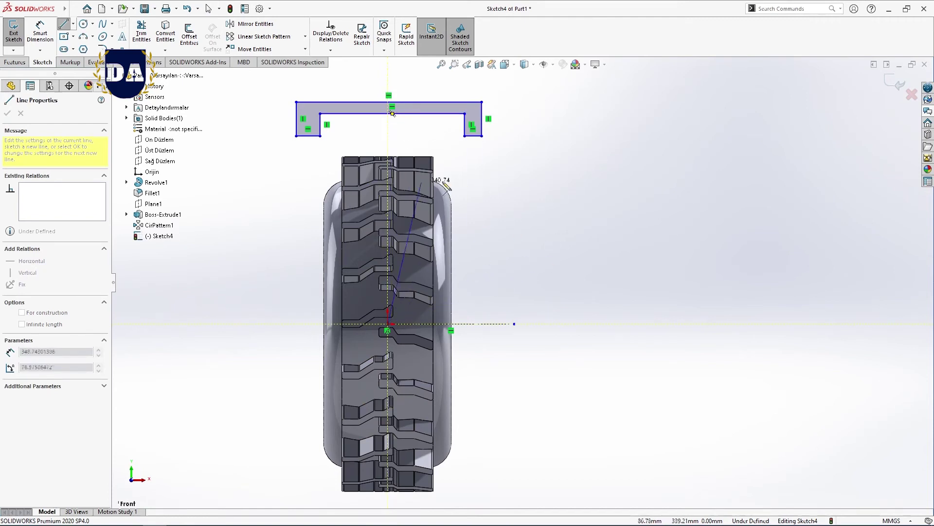
pyautogui.rightClick(515, 191)
pyautogui.click(539, 199)
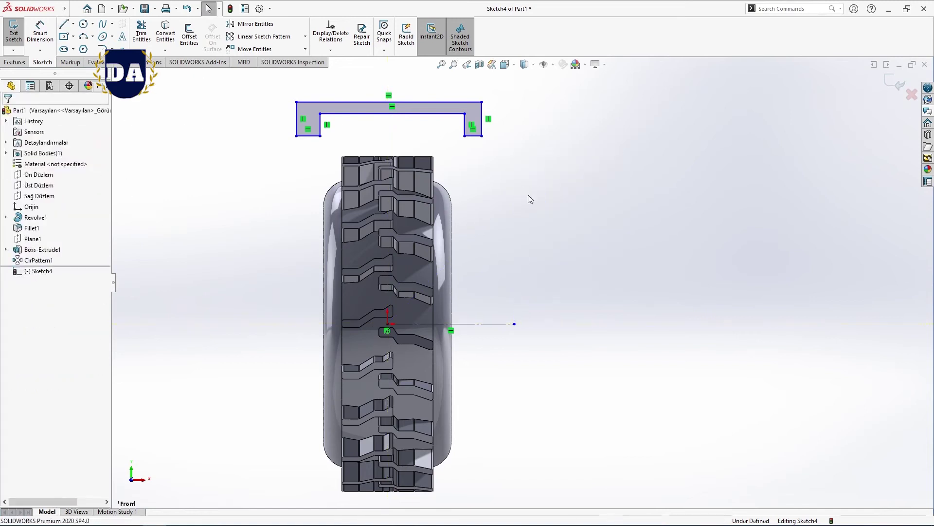
pyautogui.click(393, 115)
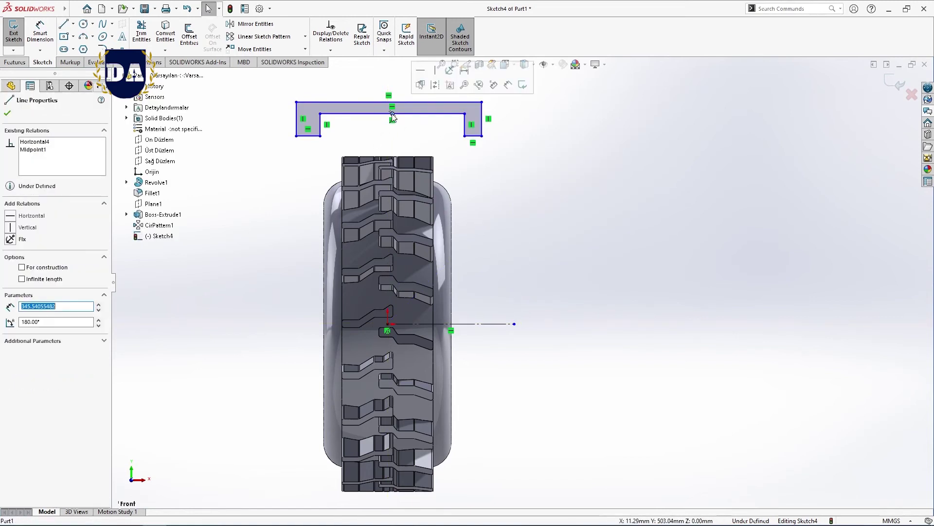
pyautogui.click(42, 143)
pyautogui.click(40, 150)
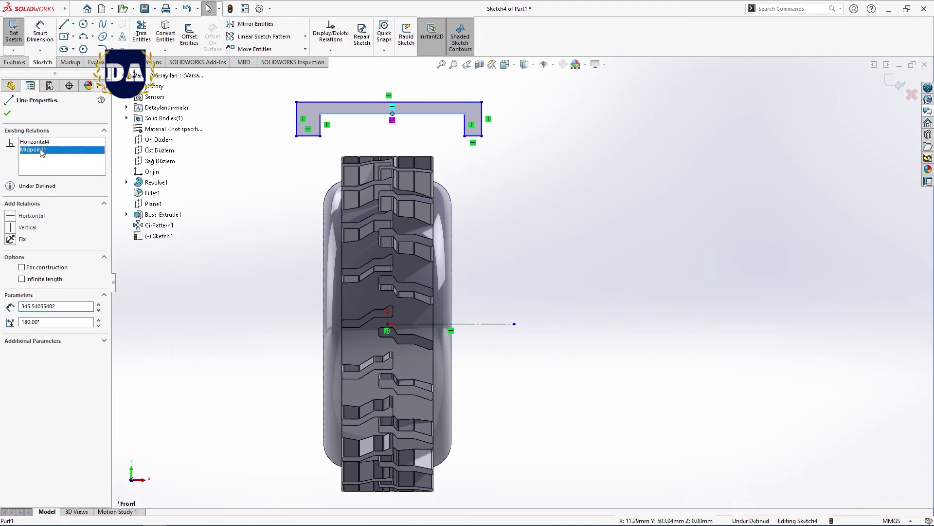
pyautogui.rightClick(46, 142)
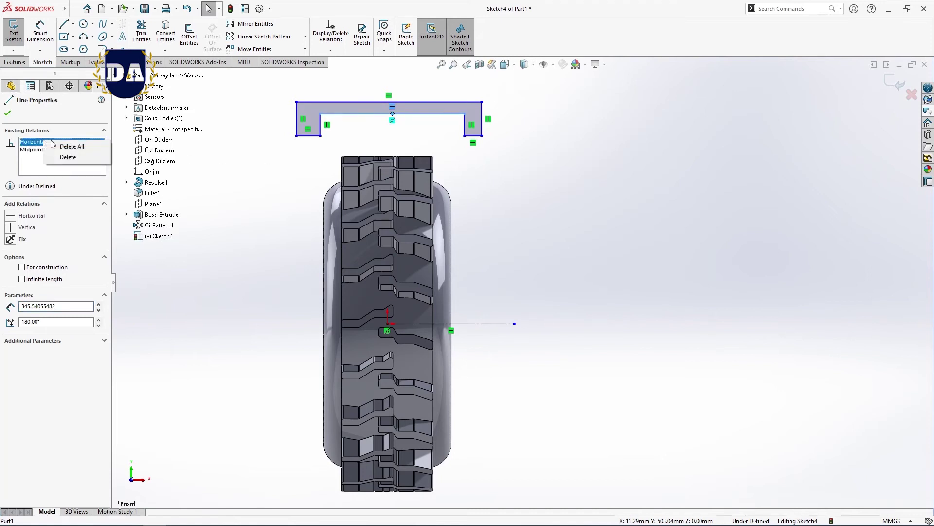
pyautogui.click(68, 159)
pyautogui.click(61, 142)
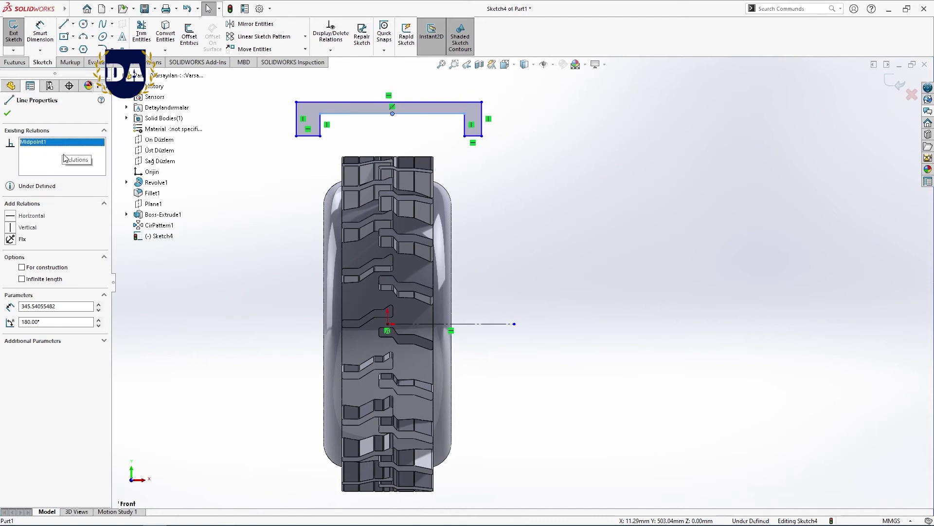
# Remove the top line's Horizontal relation and make its midpoint Vertical with the origin
pyautogui.click(388, 325)
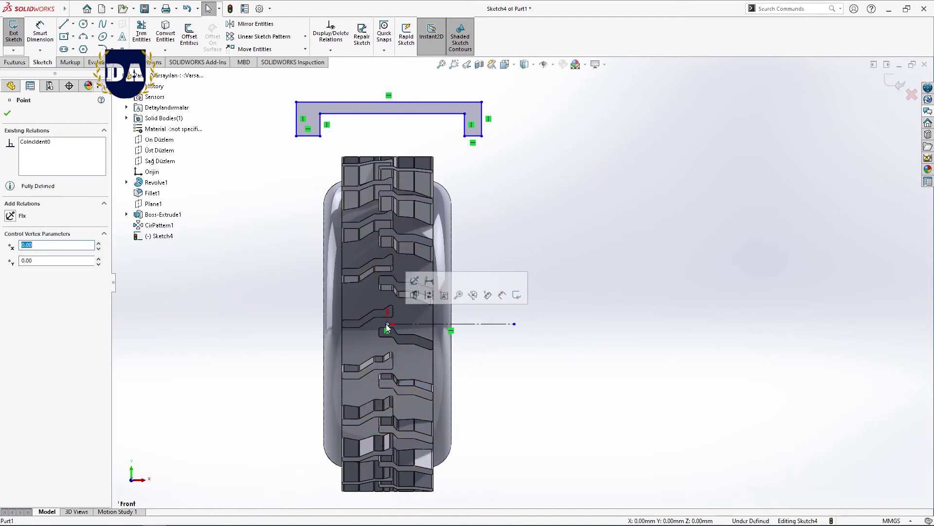
pyautogui.press('Escape')
pyautogui.click(352, 162)
pyautogui.click(273, 183)
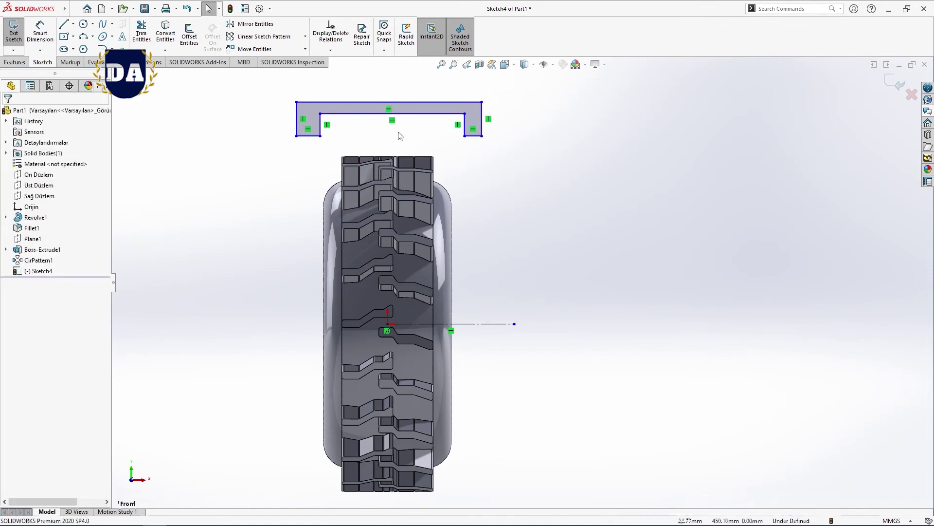
pyautogui.click(392, 114)
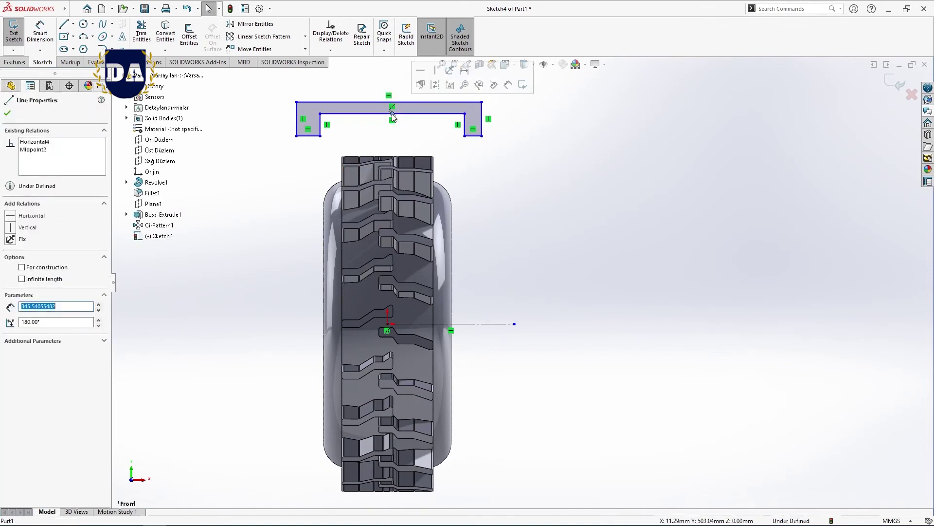
pyautogui.click(34, 141)
pyautogui.rightClick(39, 142)
pyautogui.click(68, 159)
pyautogui.click(388, 325)
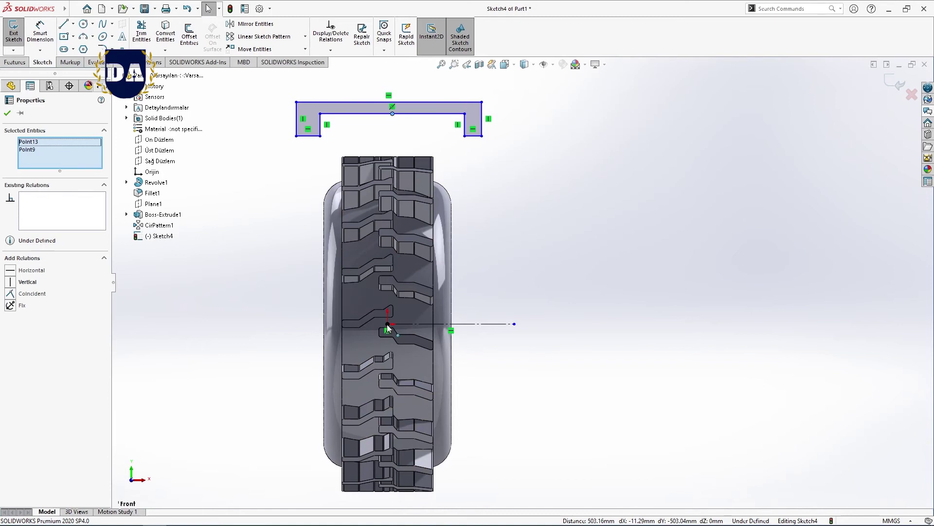
pyautogui.click(10, 282)
pyautogui.click(8, 113)
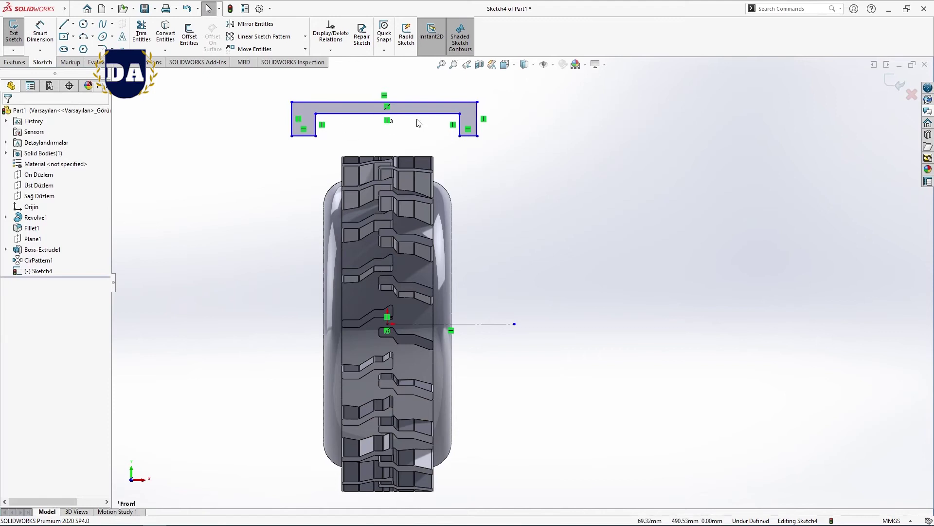
# Dimension both the right and left edges of the cutting profile to 120 mm tall
pyautogui.press('d')
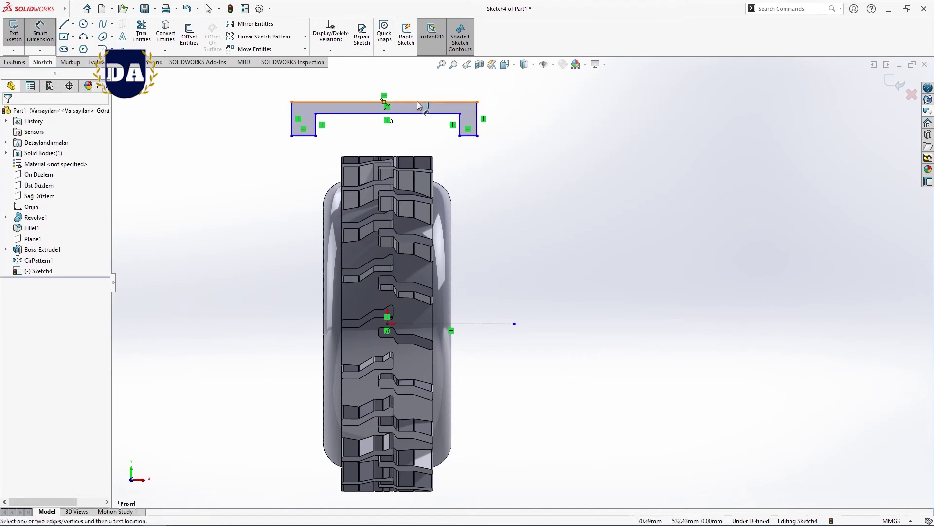
pyautogui.click(477, 125)
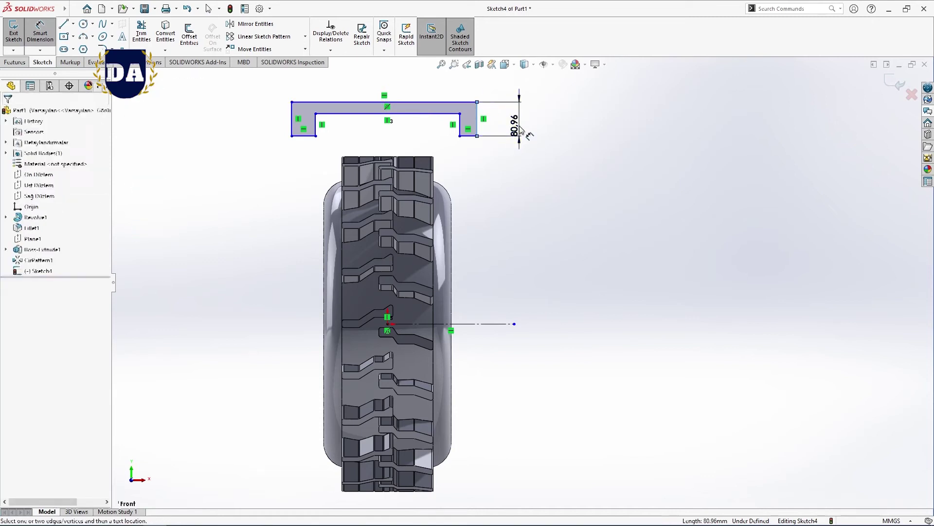
pyautogui.click(521, 128)
pyautogui.write('120')
pyautogui.press('Return')
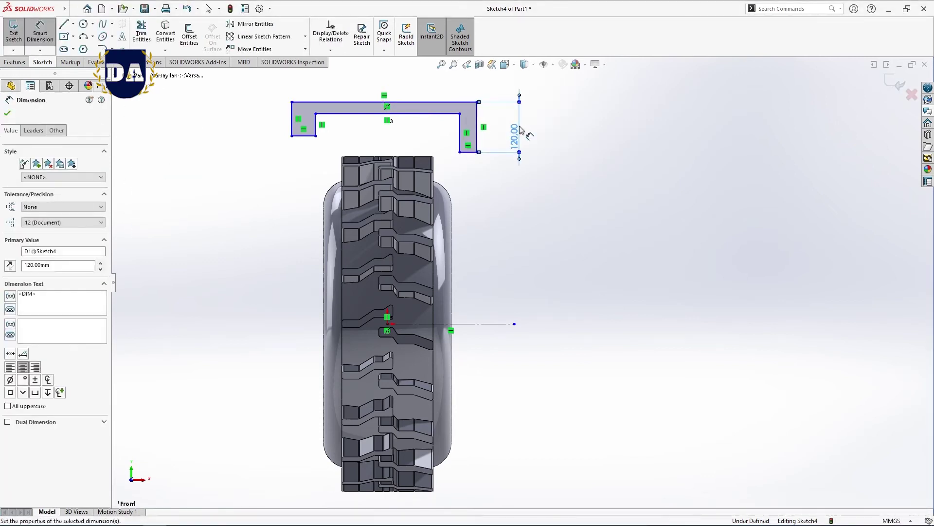
pyautogui.click(291, 128)
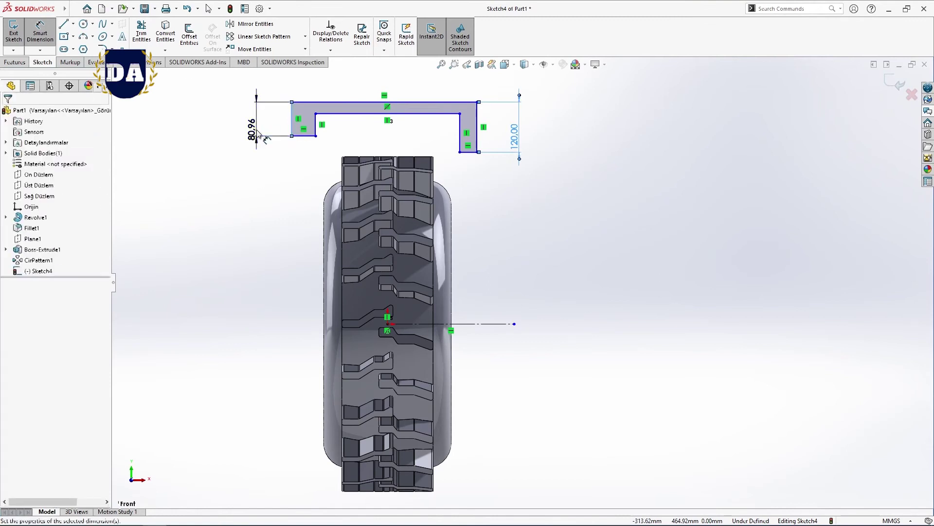
pyautogui.click(257, 122)
pyautogui.write('120')
pyautogui.press('Return')
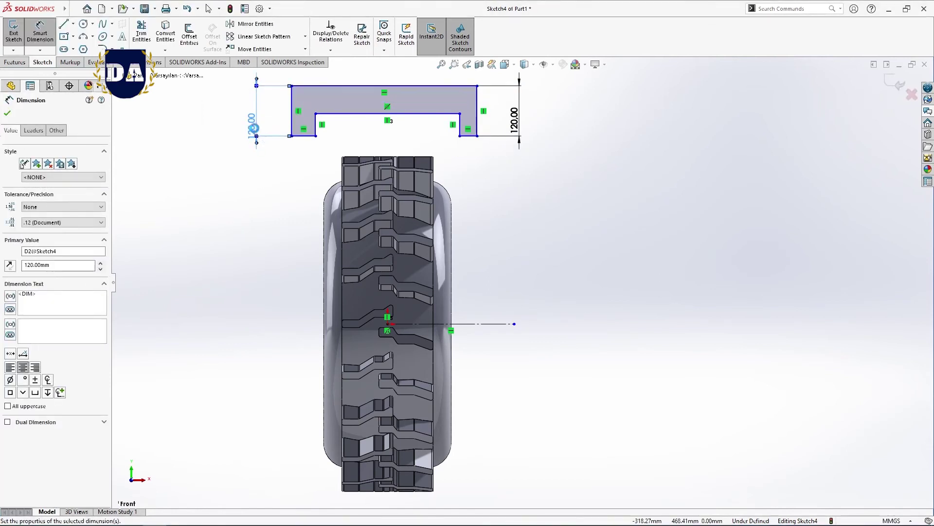
# Set both the left and right notch depths to 40 mm
pyautogui.click(316, 127)
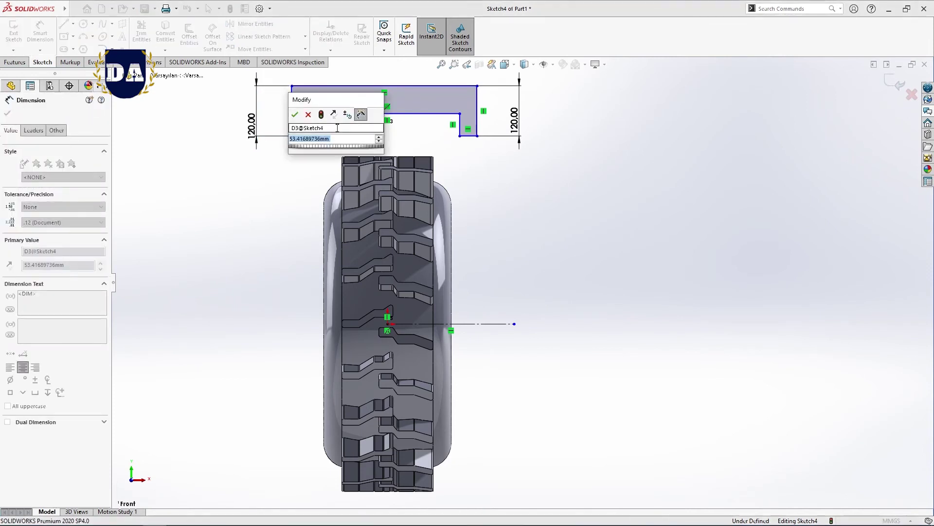
pyautogui.write('40')
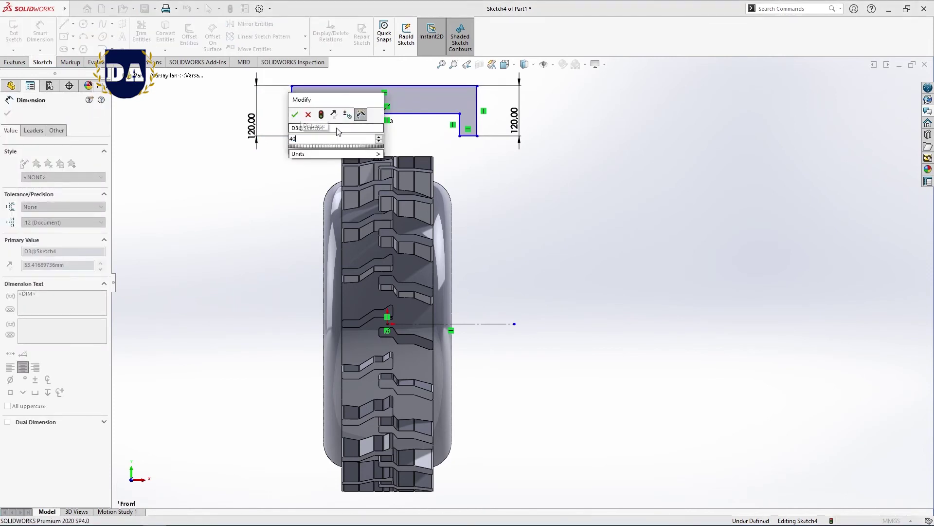
pyautogui.press('Return')
pyautogui.click(461, 126)
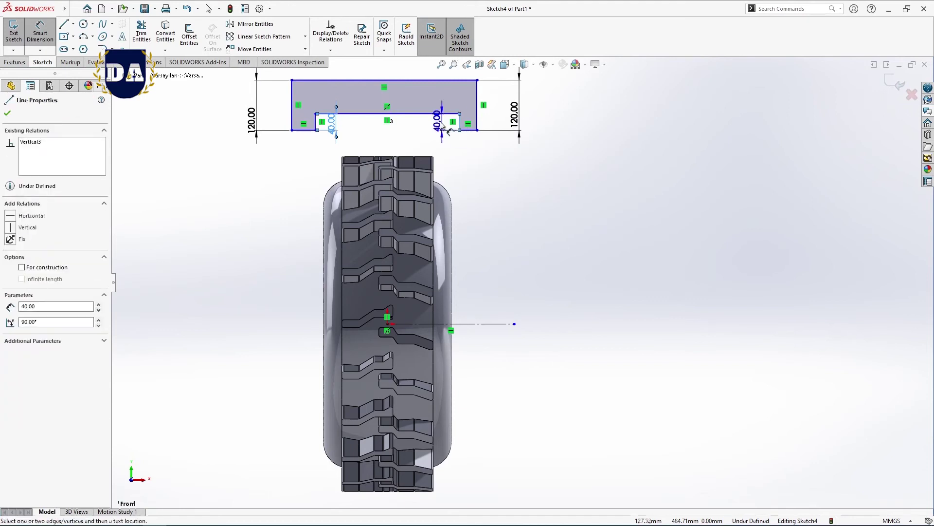
pyautogui.click(434, 117)
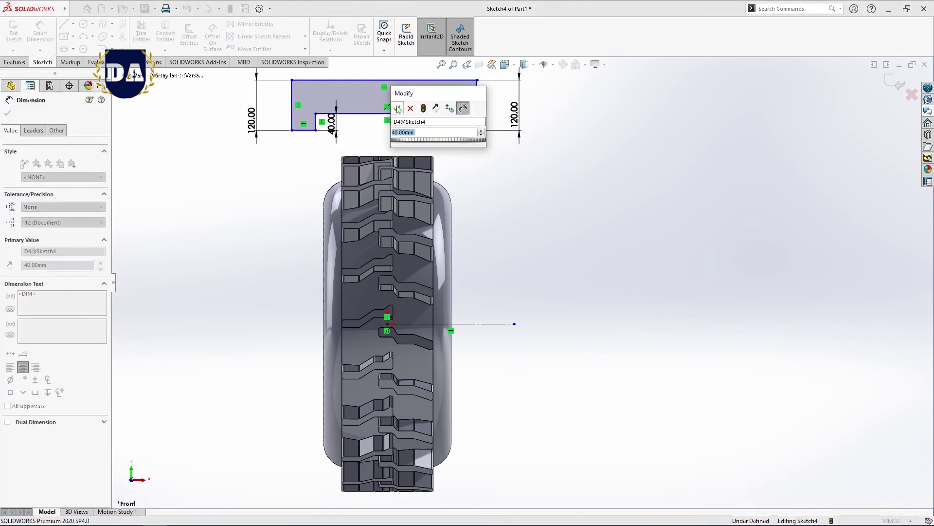
pyautogui.click(397, 108)
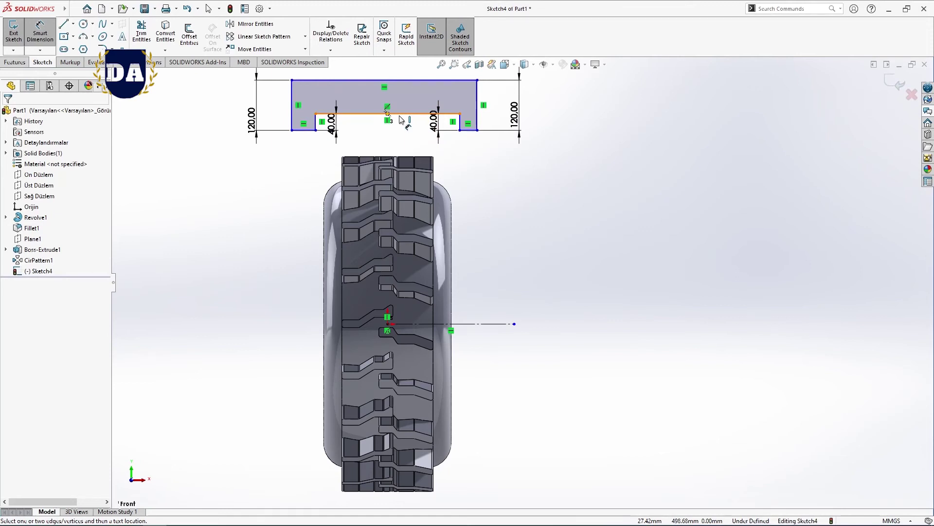
# Dimension the profile 325 mm above the horizontal axis line
pyautogui.click(315, 130)
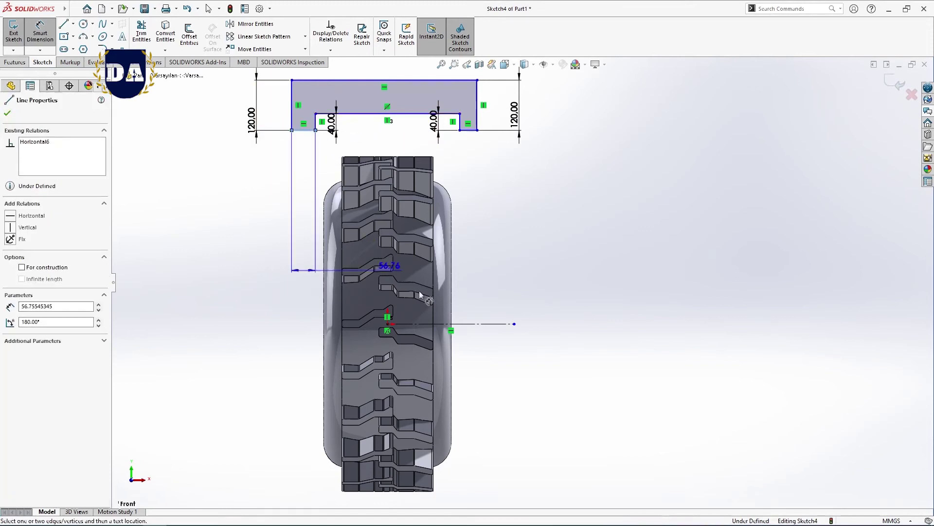
pyautogui.click(475, 325)
pyautogui.click(250, 286)
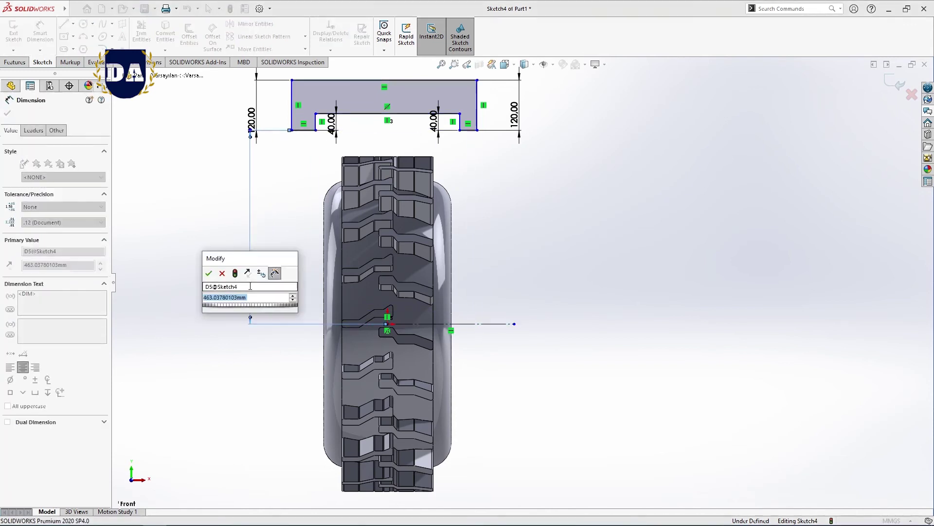
pyautogui.write('325')
pyautogui.press('Return')
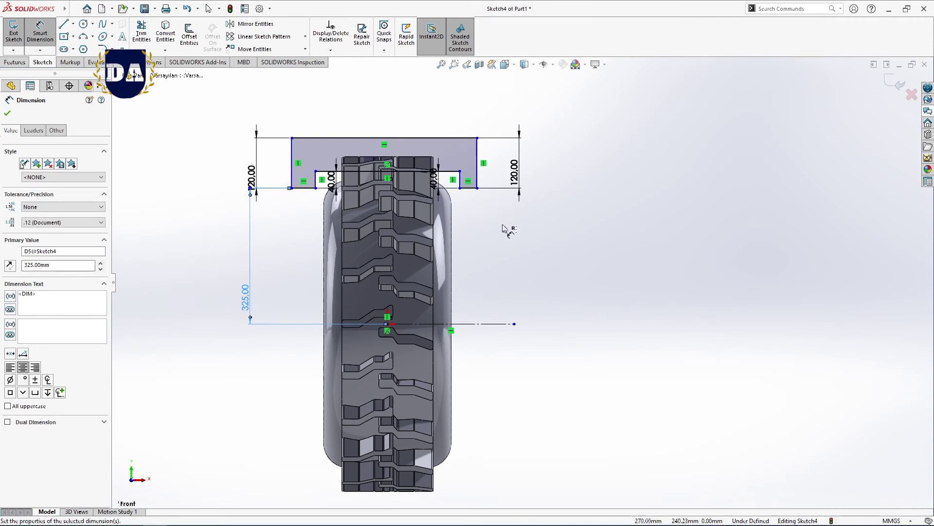
pyautogui.press('Escape')
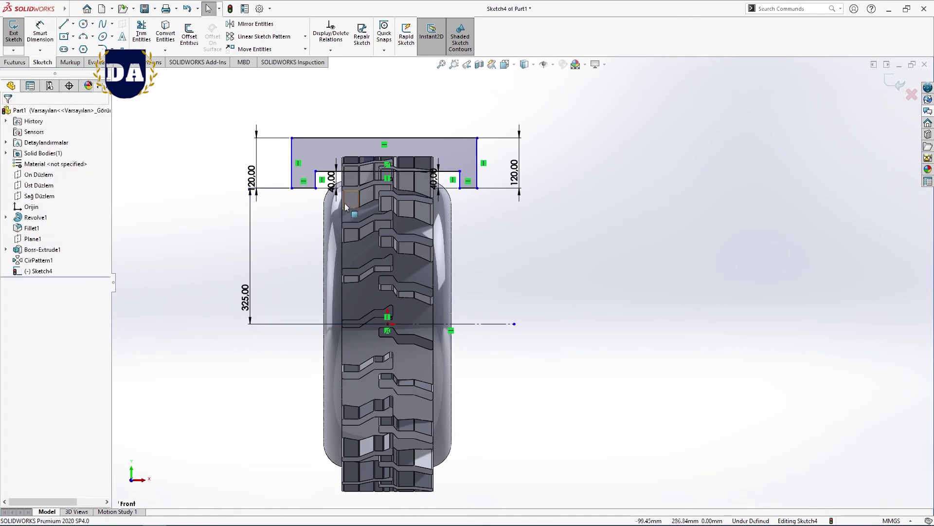
# Make the profile's notch corner point coincident with the tread's outer edge
pyautogui.scroll(-3, 345, 207)
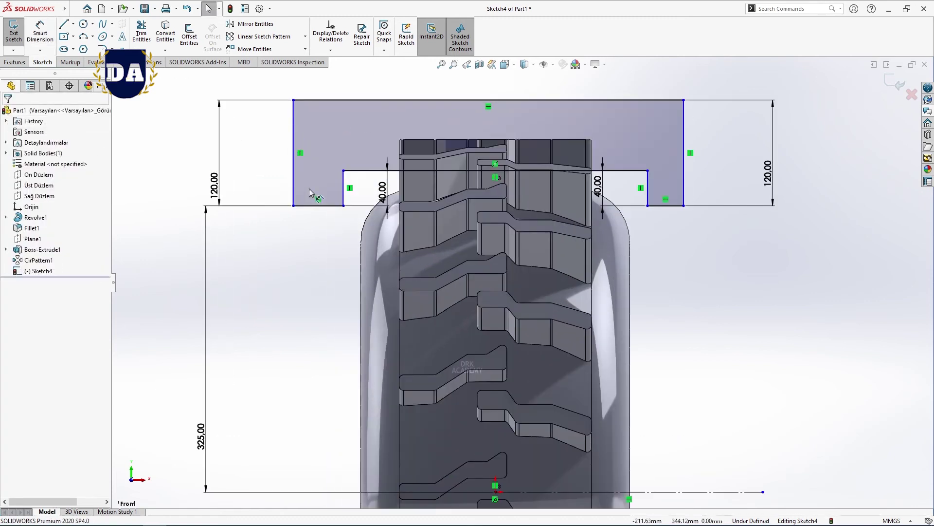
pyautogui.click(343, 206)
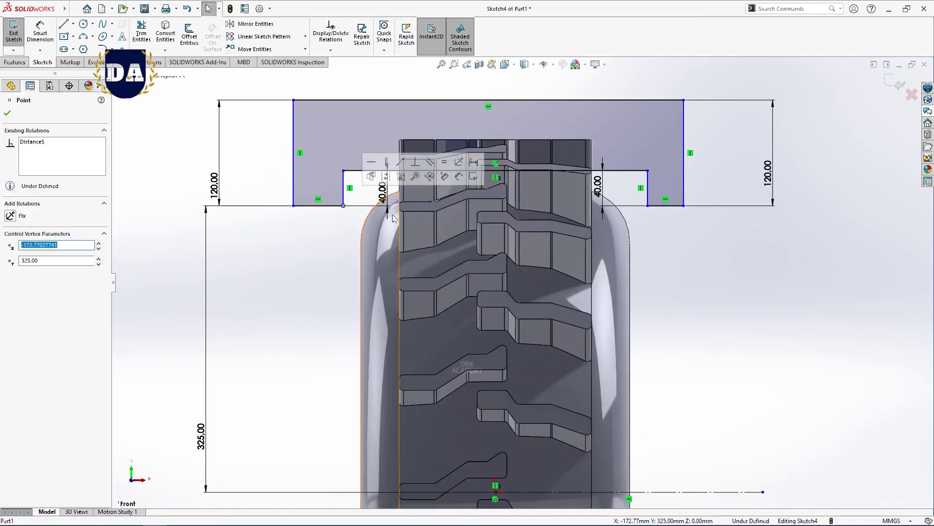
pyautogui.keyDown('ctrl'); pyautogui.click(401, 264); pyautogui.keyUp('ctrl')
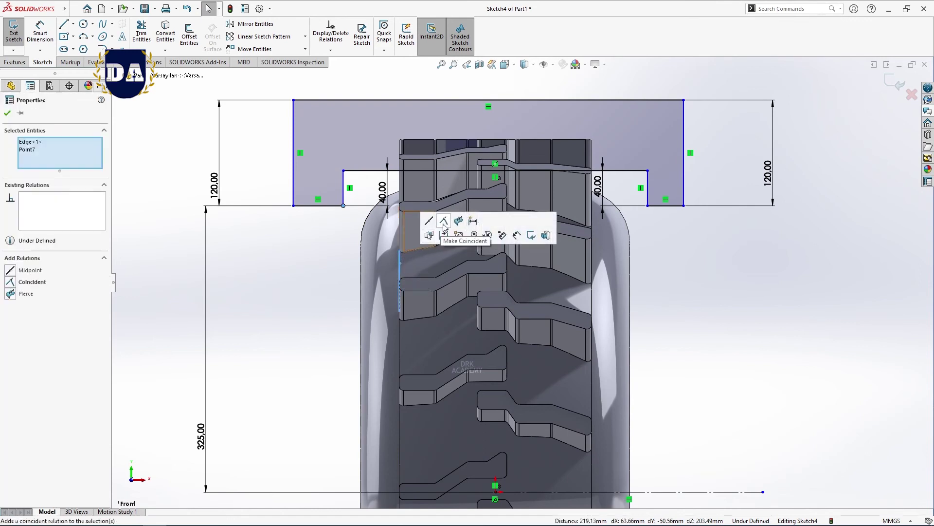
pyautogui.click(444, 226)
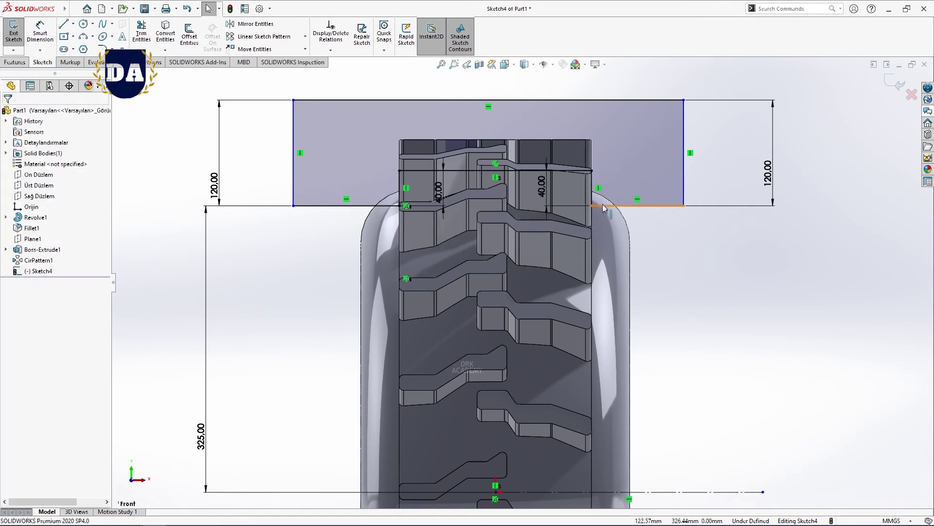
# Orbit the tire to check the profile in 3D, then return to the Front view
pyautogui.scroll(2, 471, 195)
pyautogui.scroll(1, 486, 205)
pyautogui.scroll(-2, 540, 228)
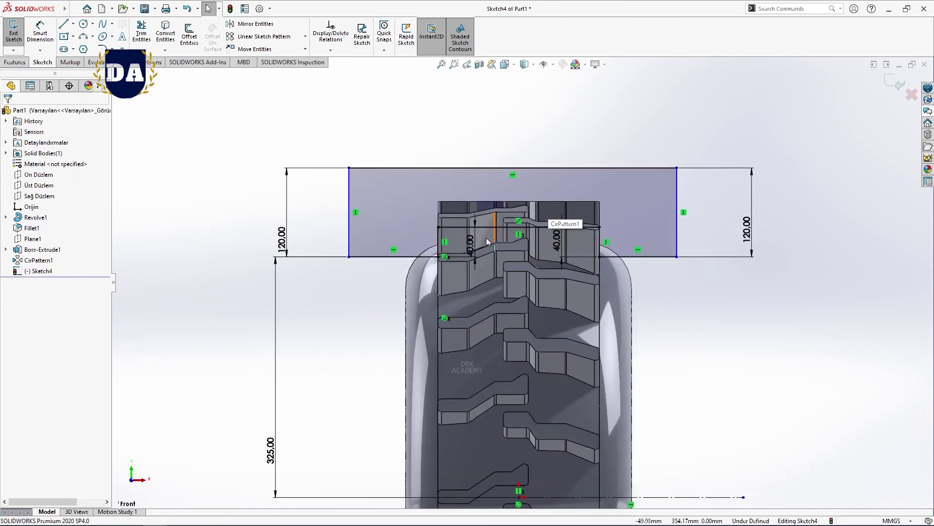
pyautogui.moveTo(554, 281); pyautogui.dragTo(563, 288, button='middle')
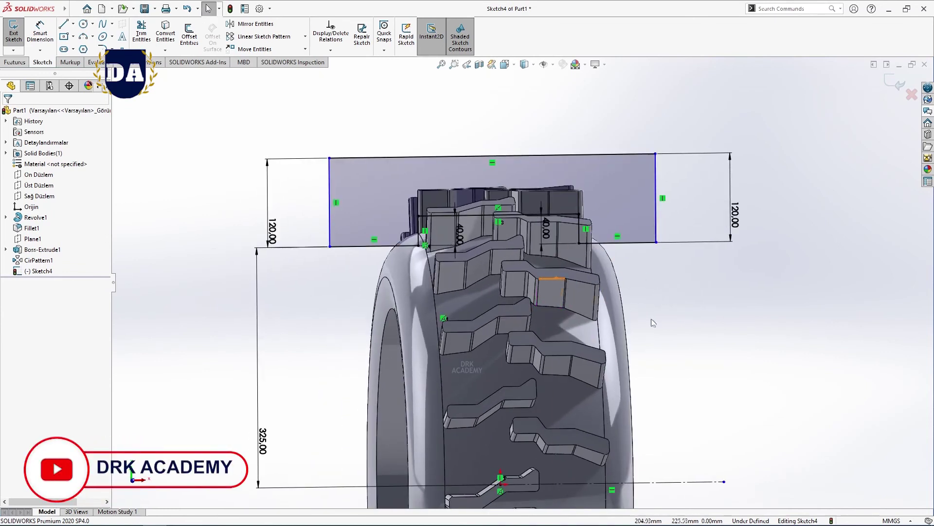
pyautogui.moveTo(692, 340); pyautogui.dragTo(688, 240, button='right')
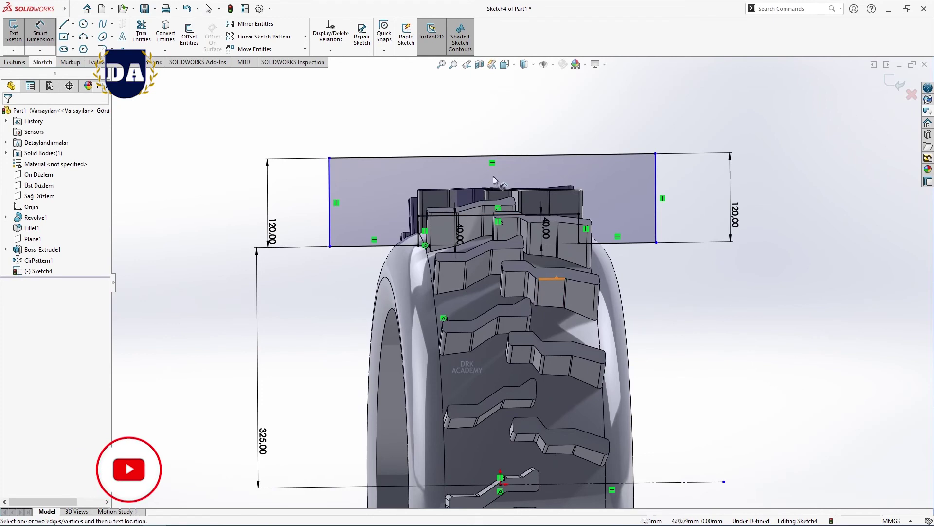
pyautogui.hotkey('ctrl', '1')
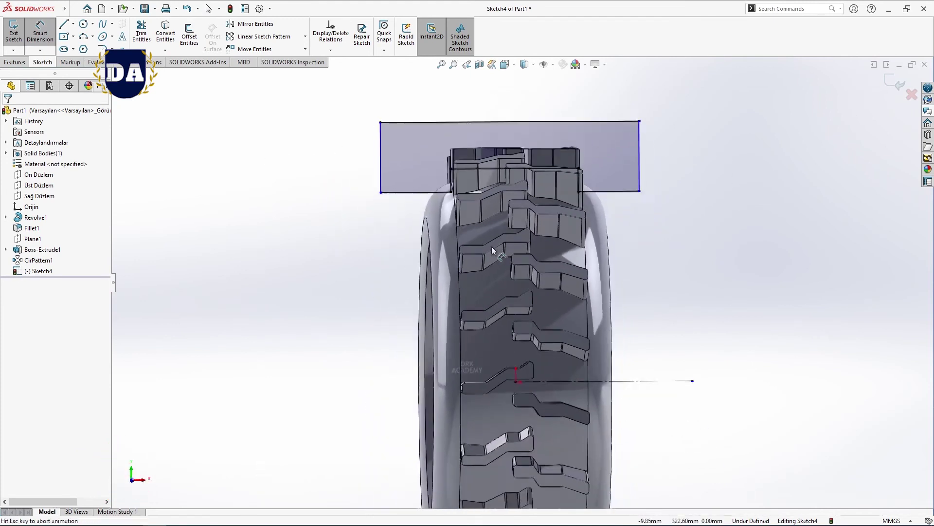
# Widen the cutting rectangle and dimension its top edge to 420 mm
pyautogui.rightClick(260, 169)
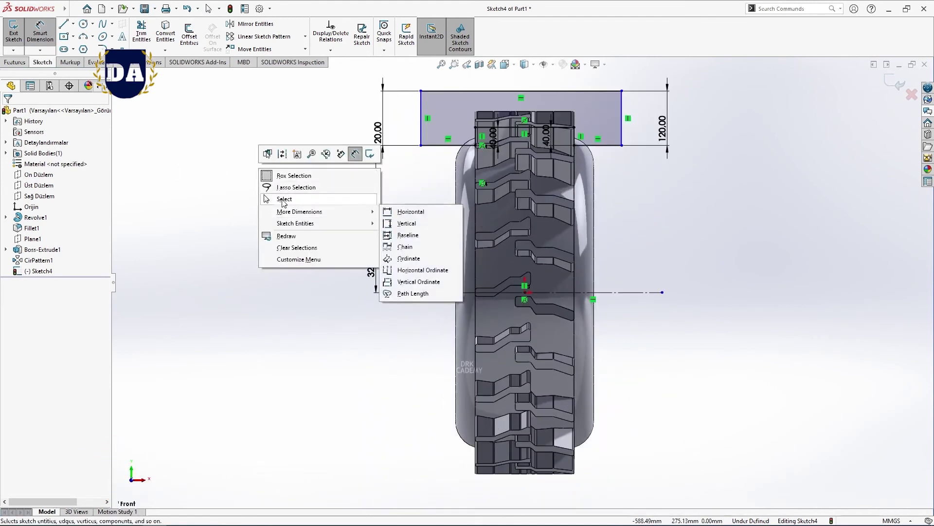
pyautogui.click(284, 199)
pyautogui.moveTo(421, 146)
pyautogui.mouseDown()
pyautogui.moveTo(452, 153)
pyautogui.moveTo(430, 146)
pyautogui.mouseUp()
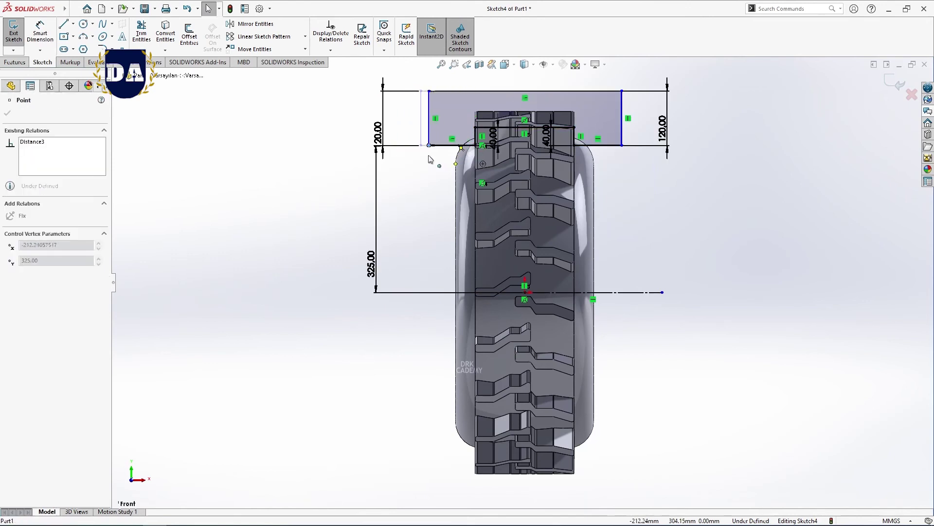
pyautogui.click(429, 206)
pyautogui.press('d')
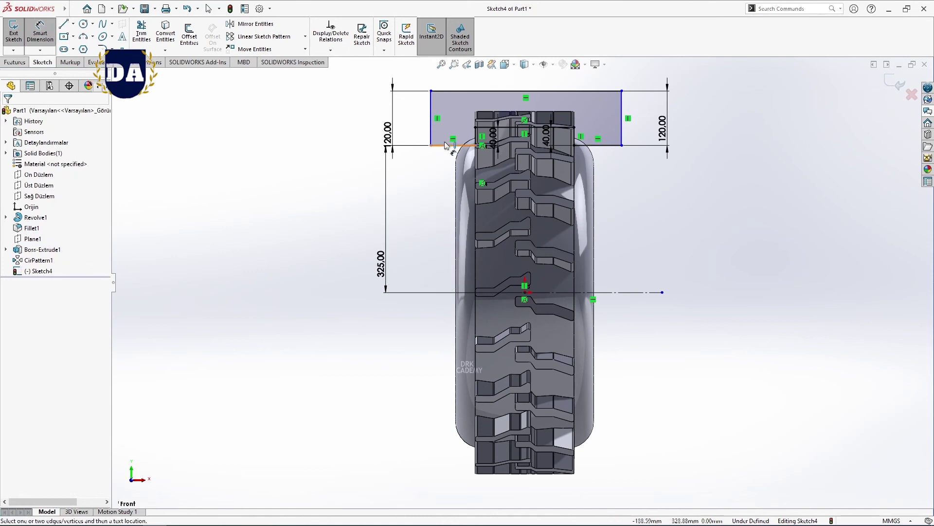
pyautogui.click(478, 95)
pyautogui.click(482, 79)
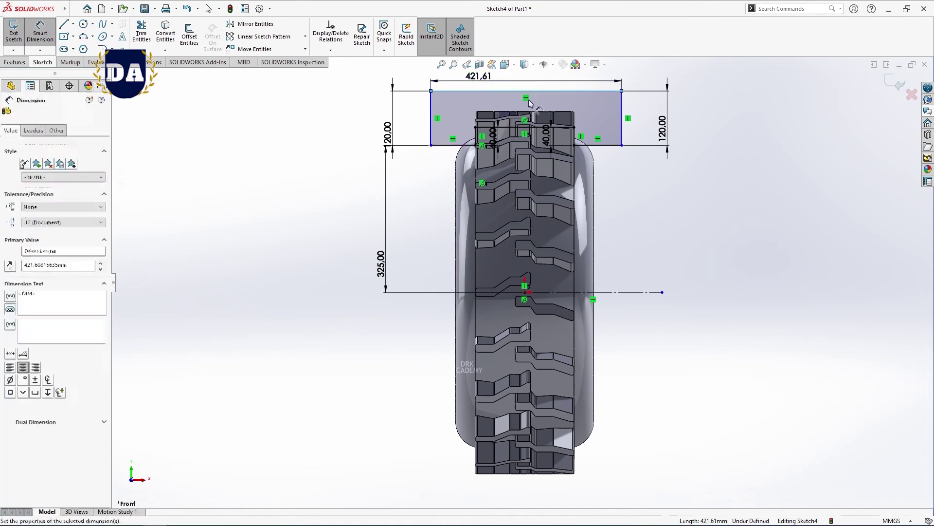
pyautogui.write('420')
pyautogui.press('Return')
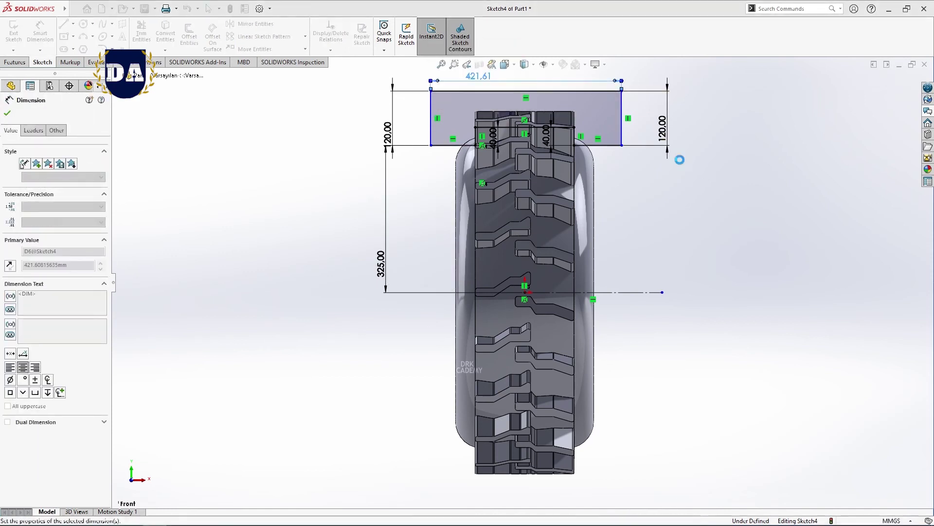
pyautogui.rightClick(660, 212)
pyautogui.click(666, 190)
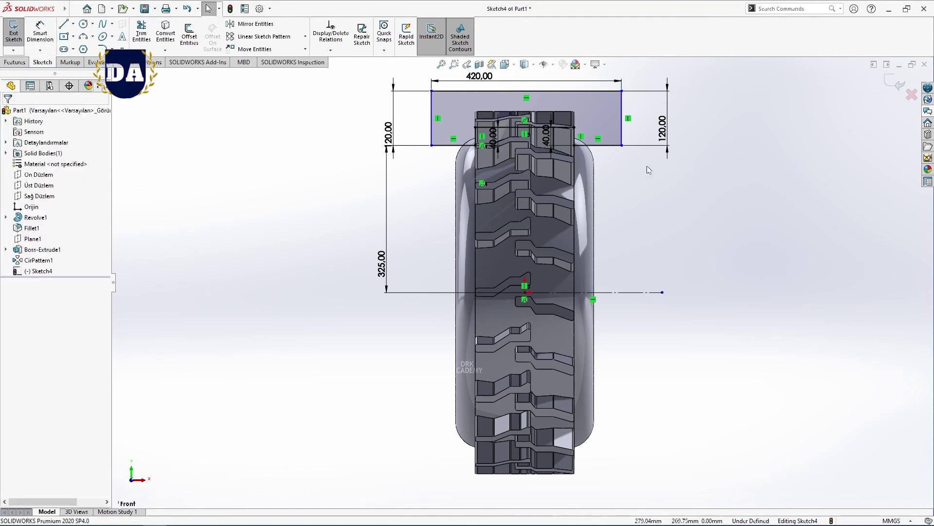
# Dimension the rectangle's top-right corner 210 mm from the vertical centre line
pyautogui.press('d')
pyautogui.click(522, 115)
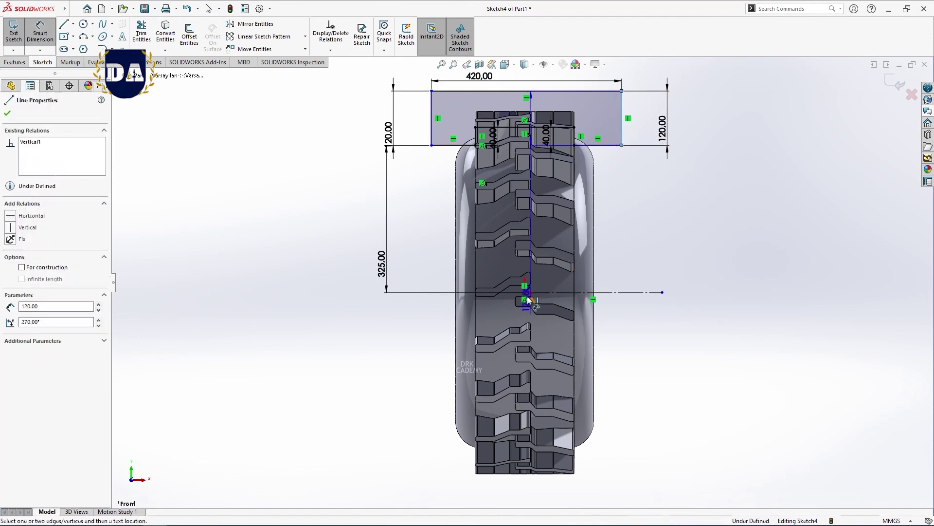
pyautogui.click(621, 145)
pyautogui.click(688, 215)
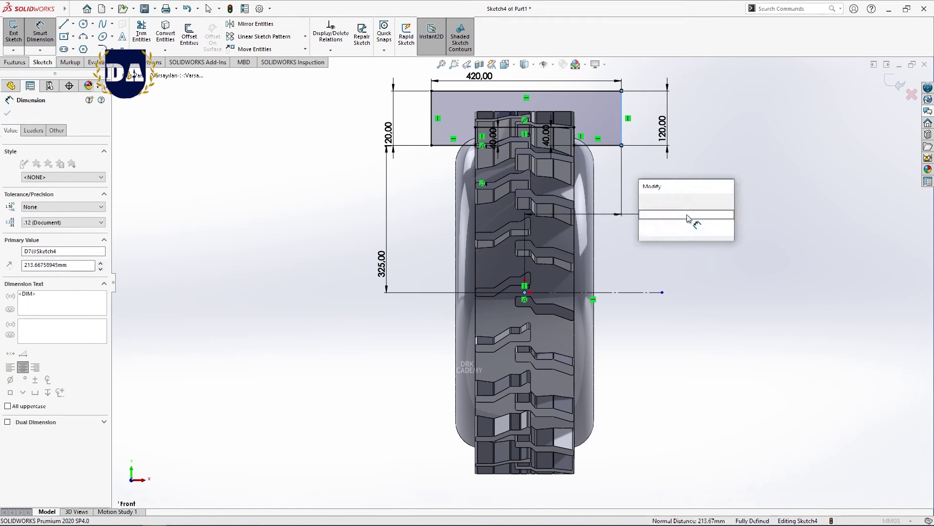
pyautogui.write('210')
pyautogui.press('Return')
pyautogui.rightClick(687, 214)
pyautogui.click(709, 247)
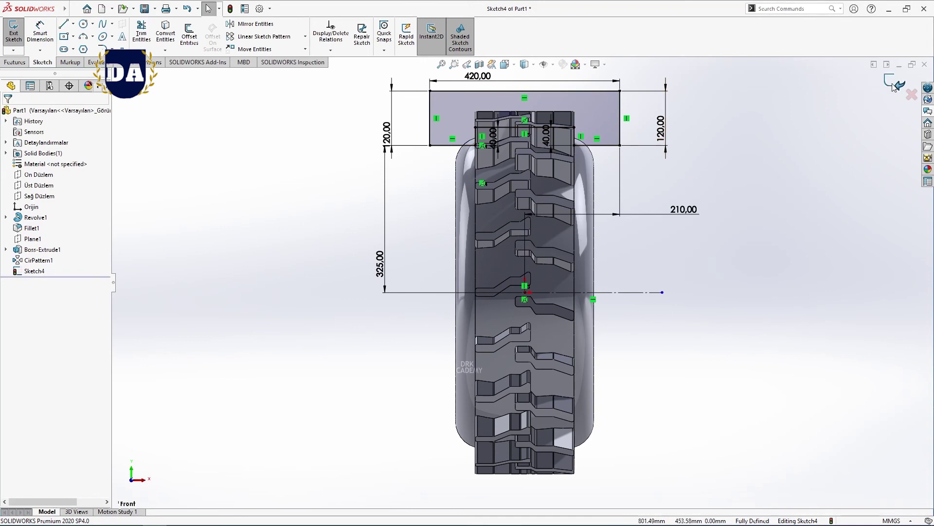
# Revolve Sketch4 360° about Line9 as a cut, creating Cut-Revolve1, and inspect it
pyautogui.click(14, 62)
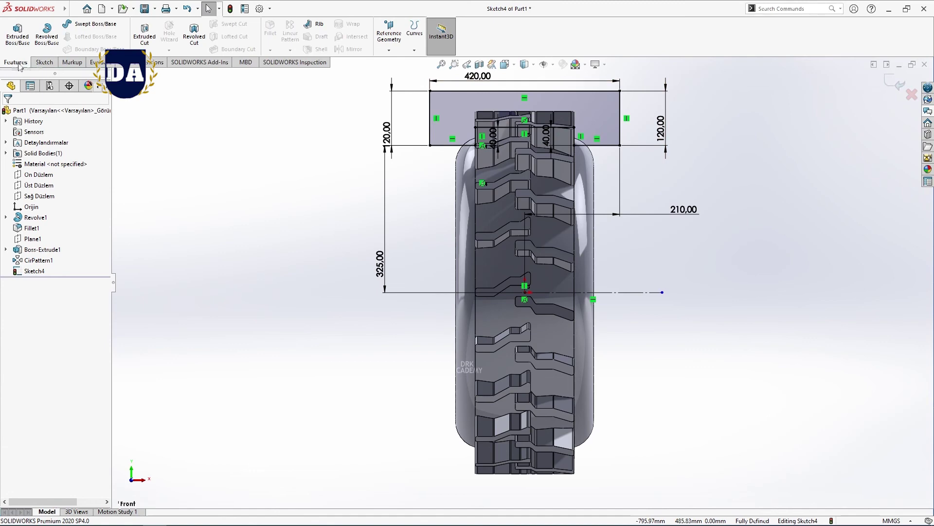
pyautogui.click(197, 45)
pyautogui.moveTo(308, 261)
pyautogui.mouseDown(button='middle')
pyautogui.moveTo(355, 284)
pyautogui.moveTo(341, 273)
pyautogui.mouseUp(button='middle')
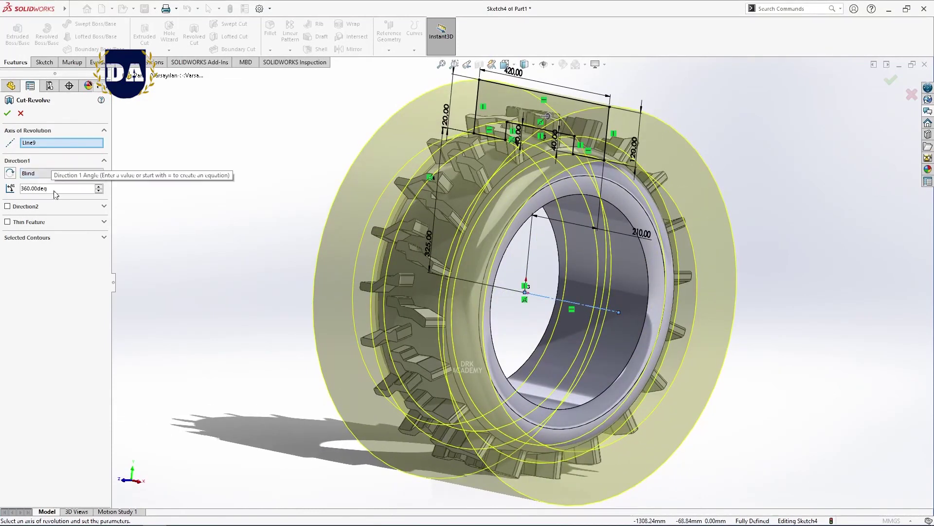
pyautogui.click(7, 114)
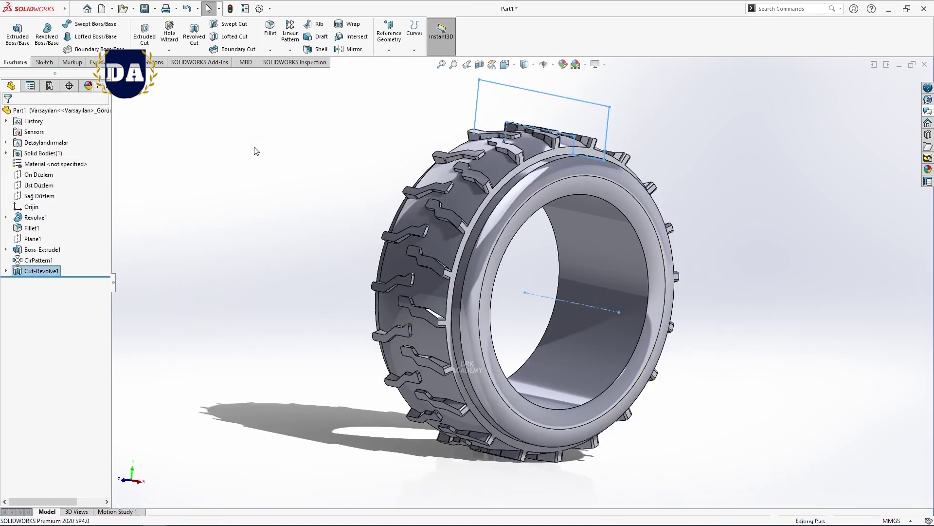
pyautogui.moveTo(390, 191)
pyautogui.mouseDown(button='middle')
pyautogui.moveTo(646, 291)
pyautogui.moveTo(327, 218)
pyautogui.moveTo(494, 261)
pyautogui.moveTo(340, 242)
pyautogui.moveTo(267, 244)
pyautogui.moveTo(293, 260)
pyautogui.mouseUp(button='middle')
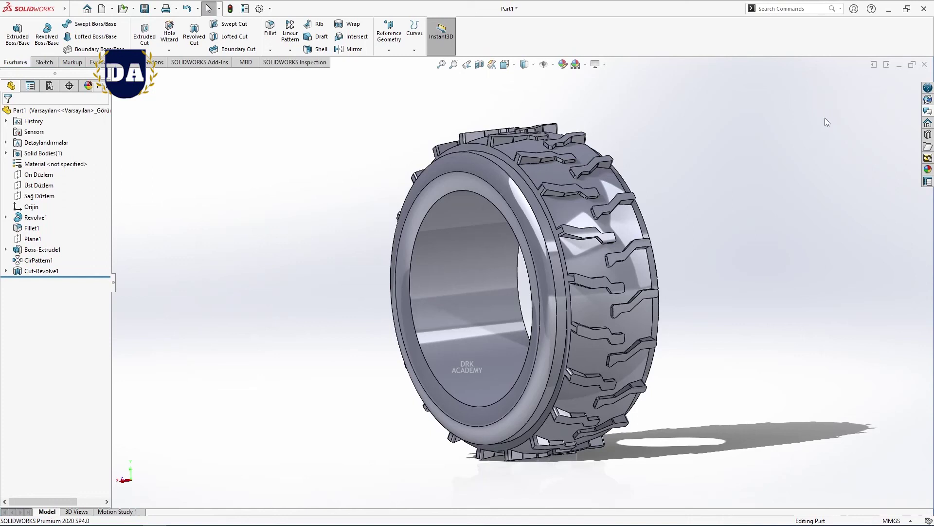
# Apply the Rubber > Matte appearance to the tire, then bring up the Save options
pyautogui.click(928, 169)
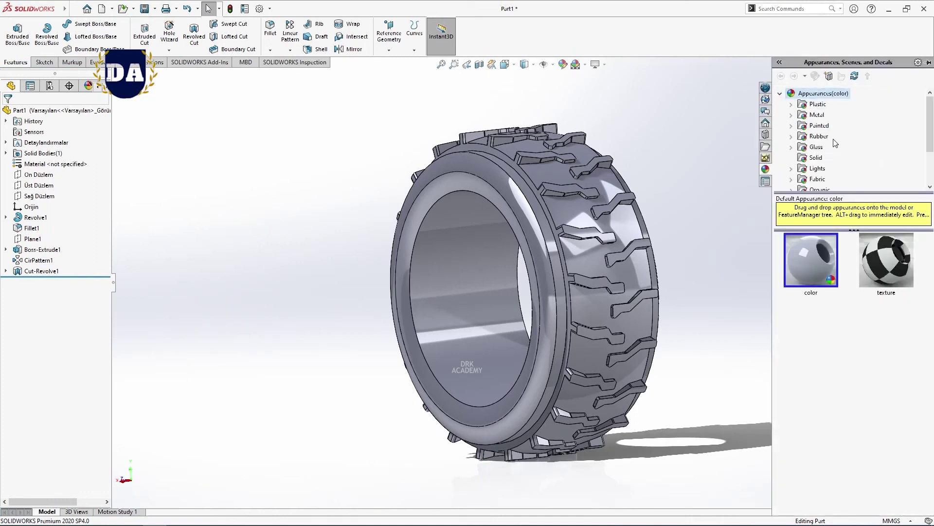
pyautogui.click(821, 137)
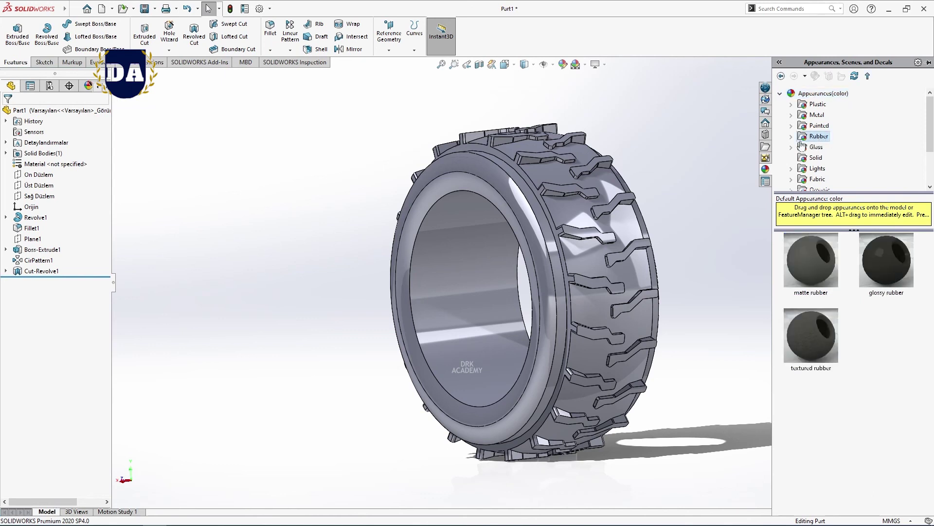
pyautogui.click(792, 138)
pyautogui.click(822, 150)
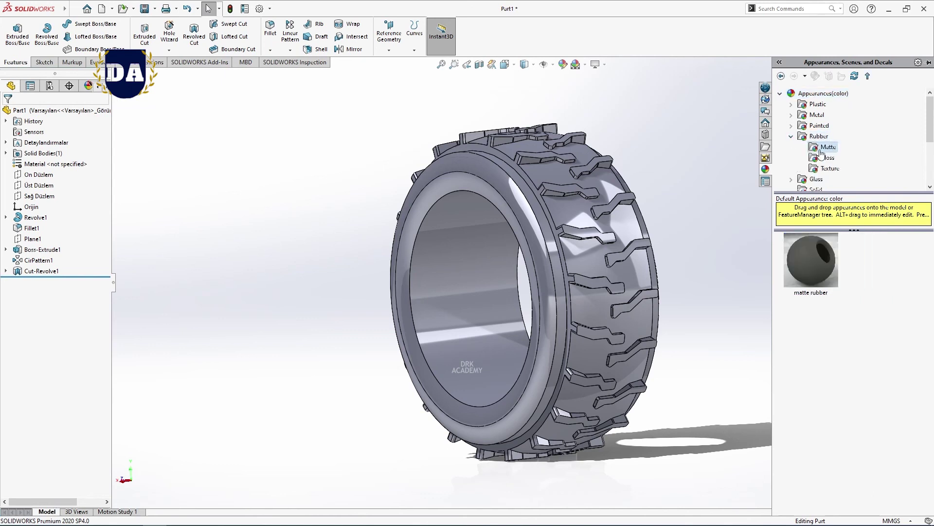
pyautogui.doubleClick(821, 258)
pyautogui.moveTo(739, 253)
pyautogui.mouseDown(button='middle')
pyautogui.moveTo(438, 268)
pyautogui.moveTo(555, 294)
pyautogui.moveTo(526, 324)
pyautogui.moveTo(590, 296)
pyautogui.moveTo(496, 313)
pyautogui.moveTo(632, 290)
pyautogui.mouseUp(button='middle')
pyautogui.scroll(3, 539, 312)
pyautogui.scroll(-3, 539, 312)
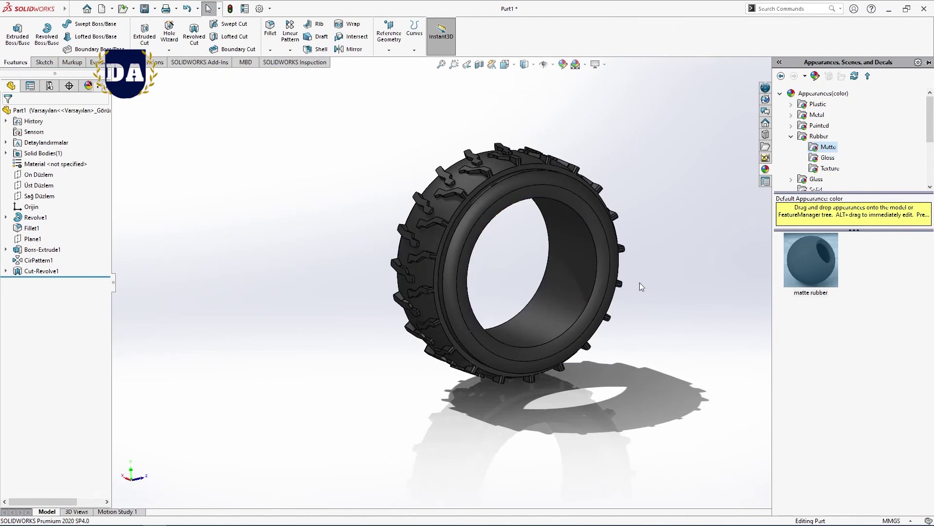
pyautogui.click(154, 9)
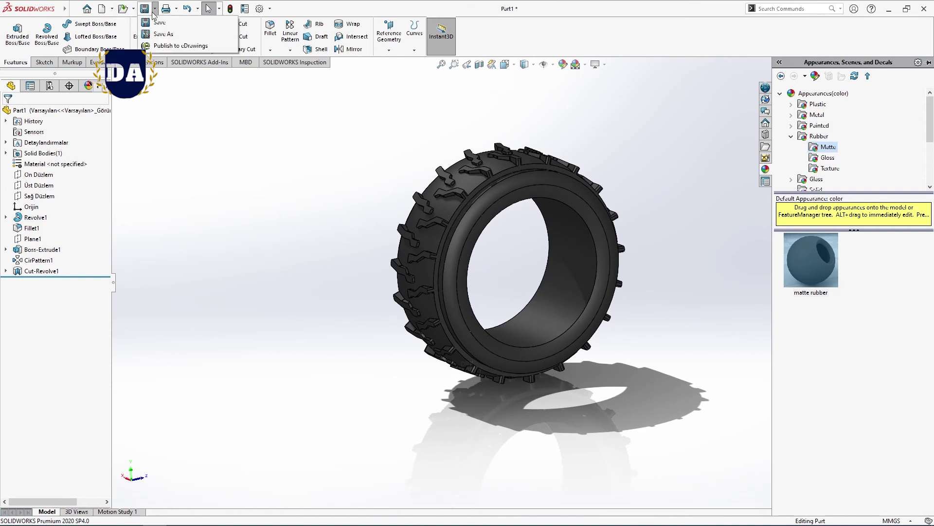